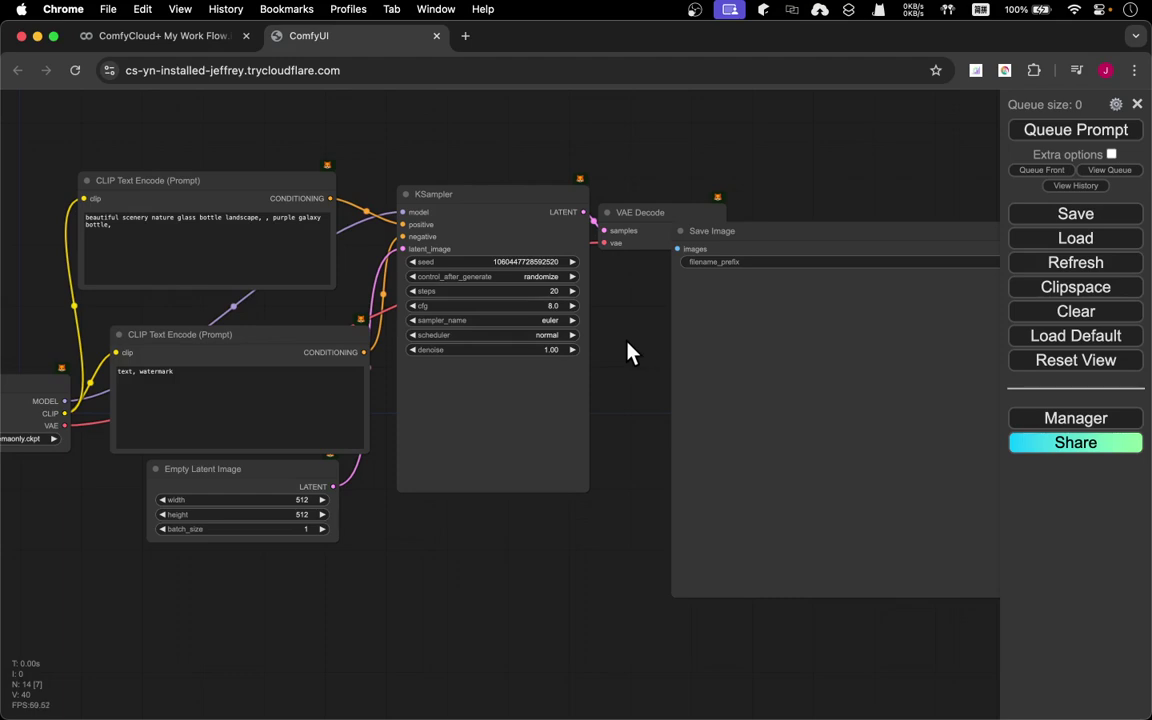
# Move the Save Image node clear of VAE Decode and look over both workflows on the canvas.
pyautogui.moveTo(749, 231); pyautogui.dragTo(722, 288)
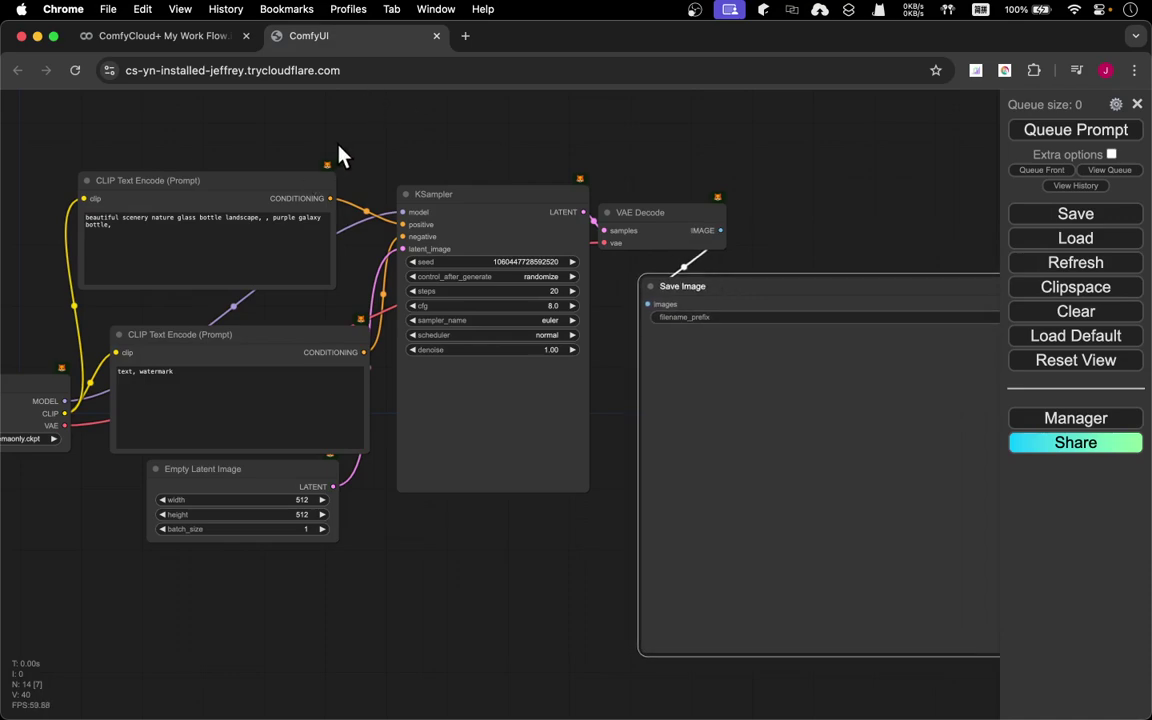
pyautogui.moveTo(340, 155); pyautogui.dragTo(455, 178)
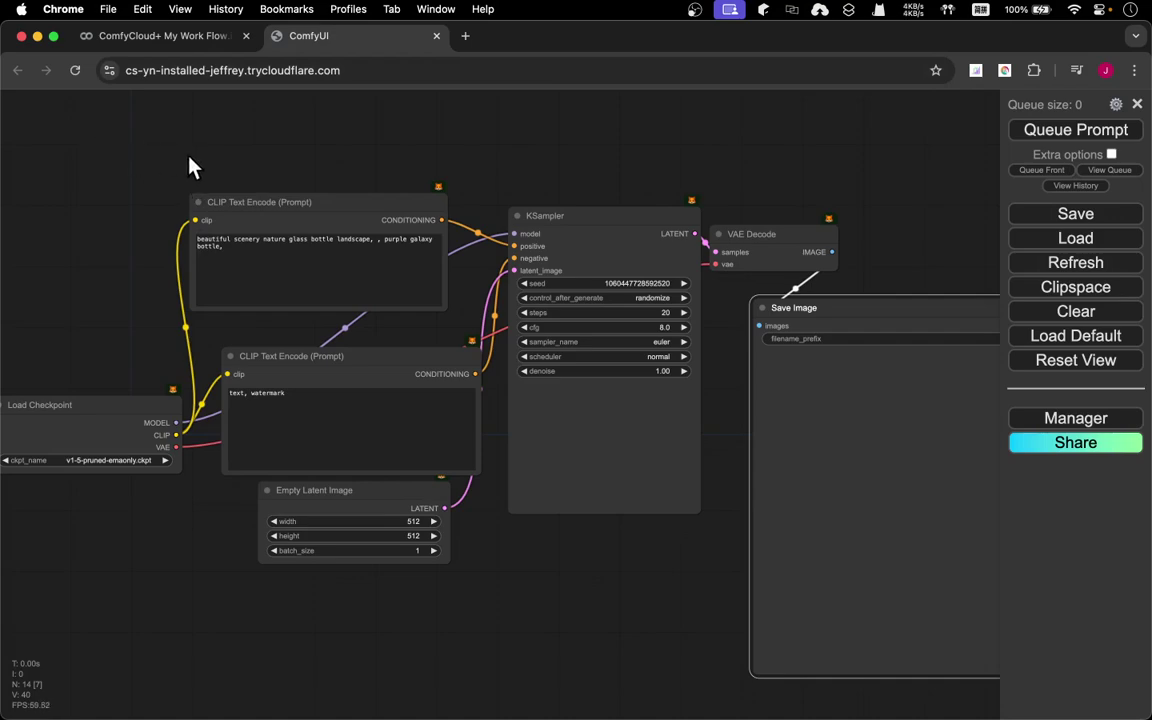
pyautogui.moveTo(373, 141); pyautogui.dragTo(352, 314)
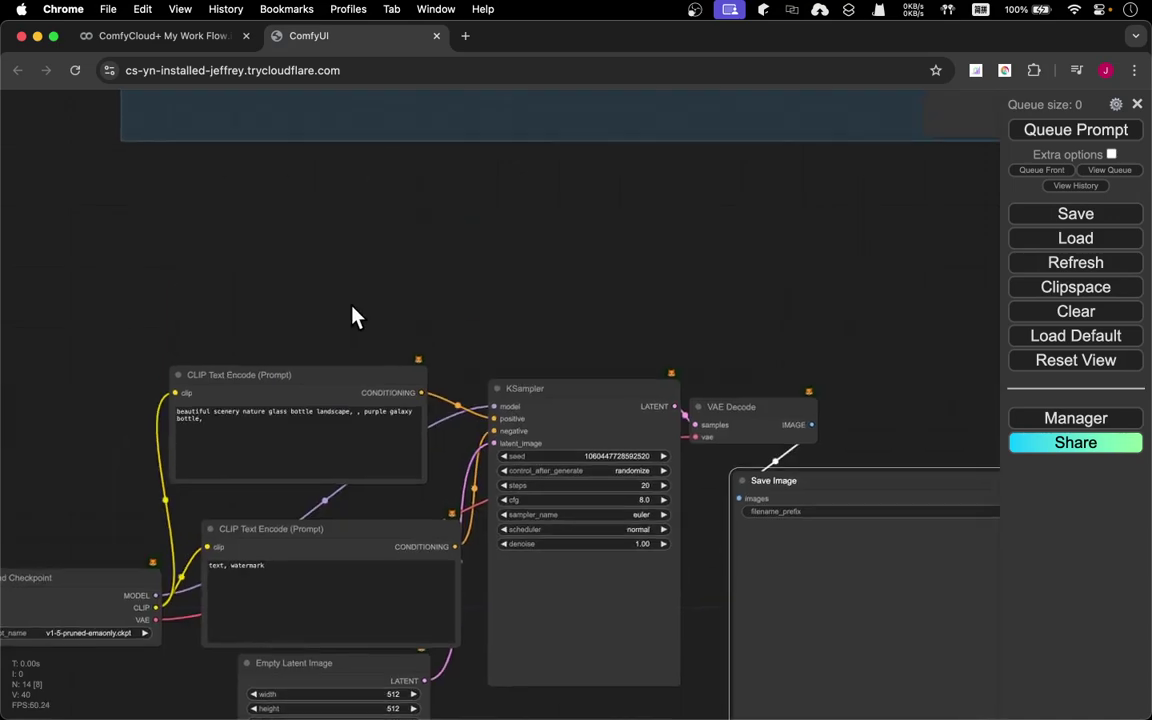
pyautogui.scroll(-5, 435, 278)
pyautogui.scroll(-5, 437, 279)
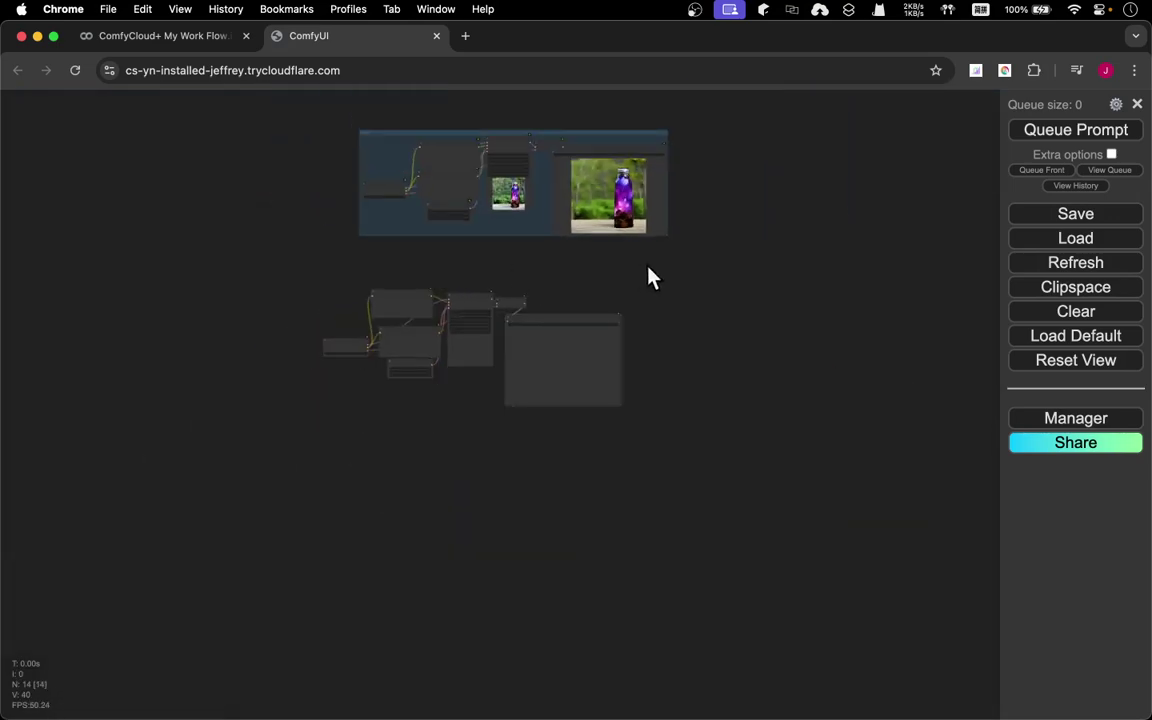
pyautogui.moveTo(522, 116); pyautogui.dragTo(505, 230)
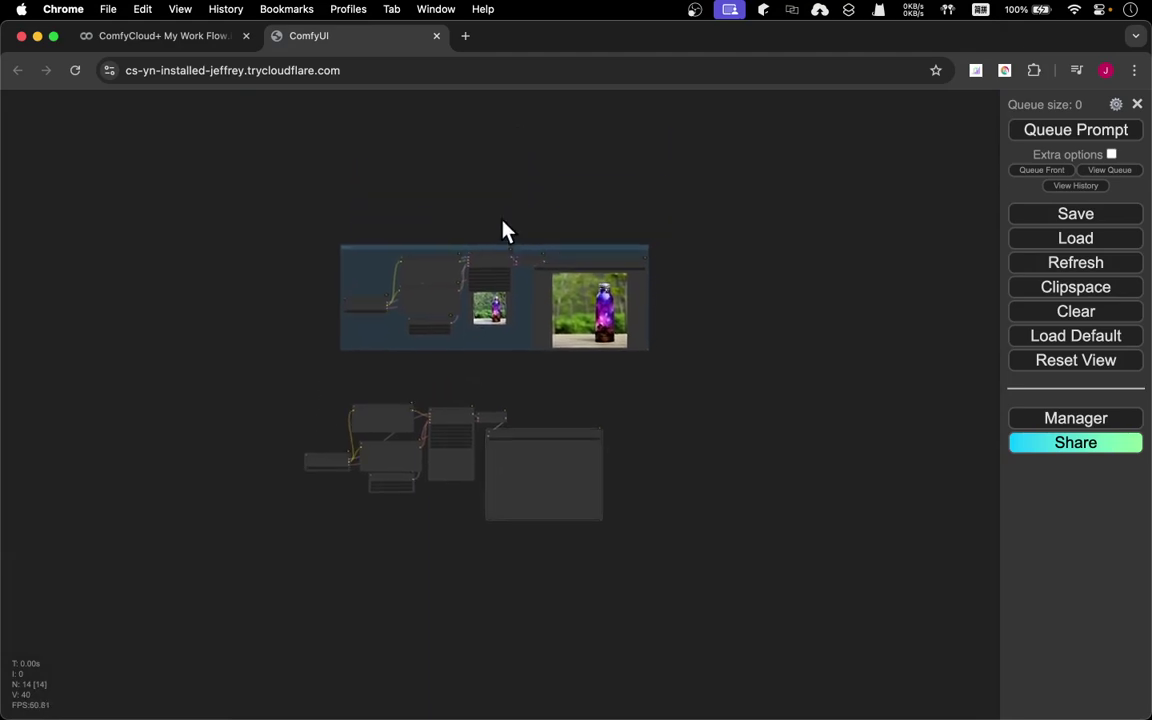
pyautogui.scroll(5, 505, 230)
pyautogui.moveTo(542, 214); pyautogui.dragTo(602, 146)
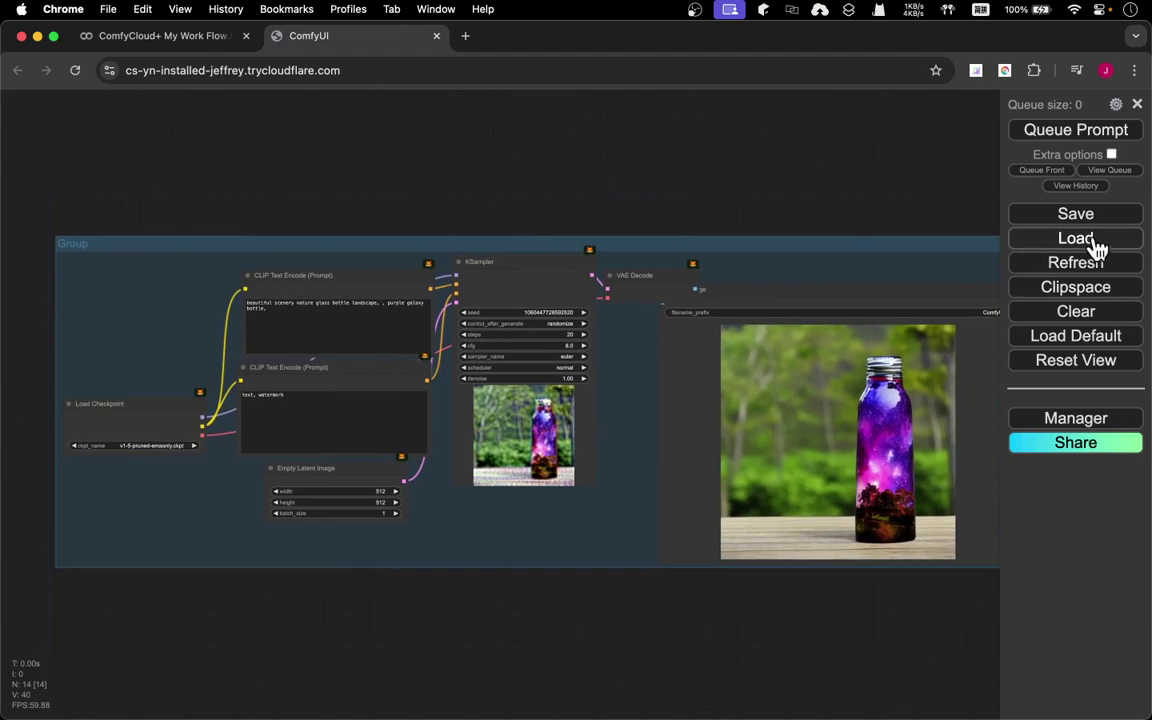
# Clear the canvas of all existing nodes and load the default workflow.
pyautogui.click(1108, 319)
pyautogui.click(705, 172)
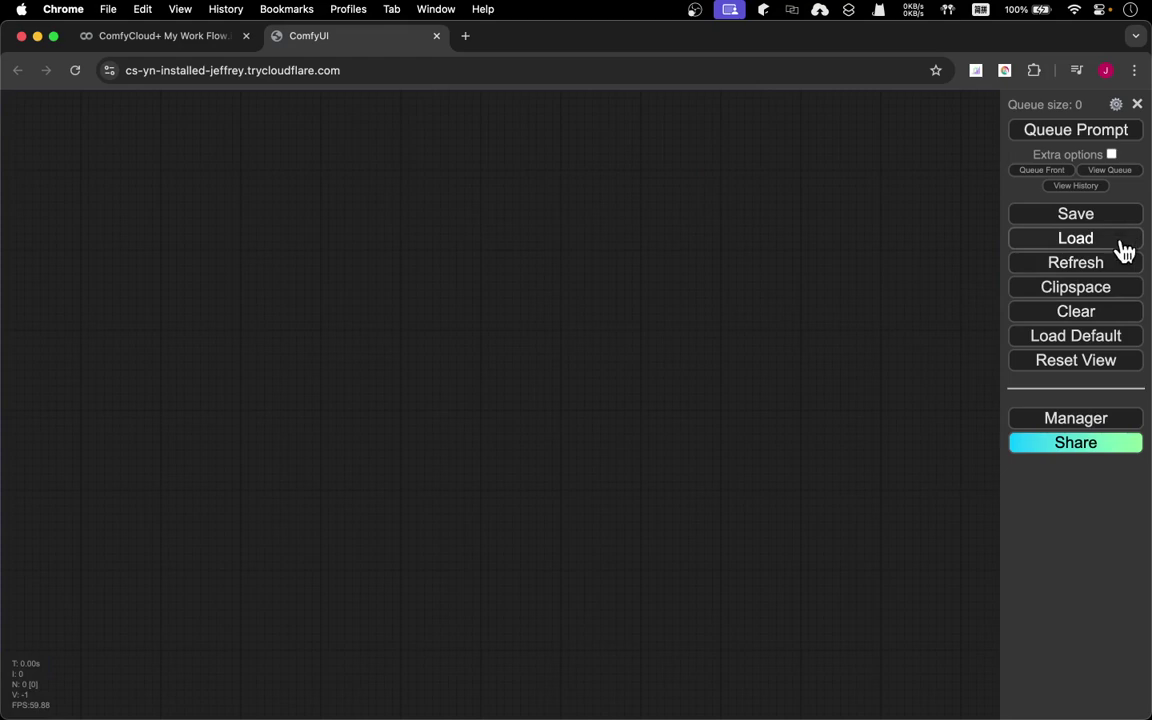
pyautogui.click(1095, 347)
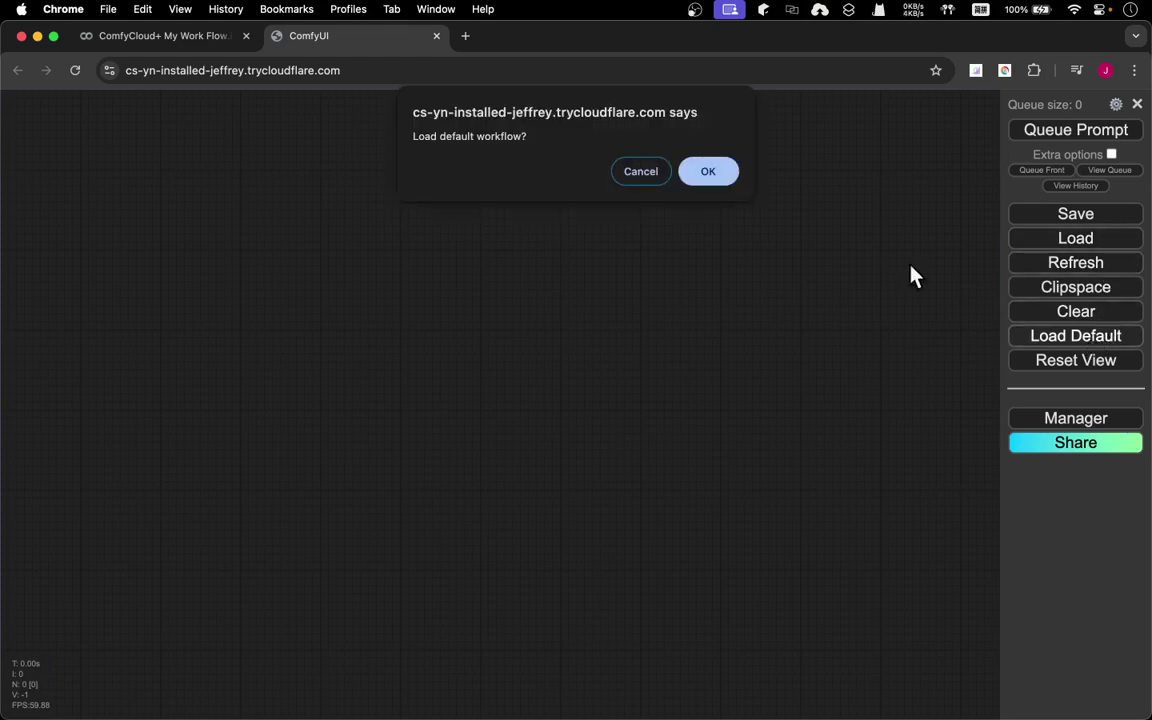
pyautogui.click(707, 172)
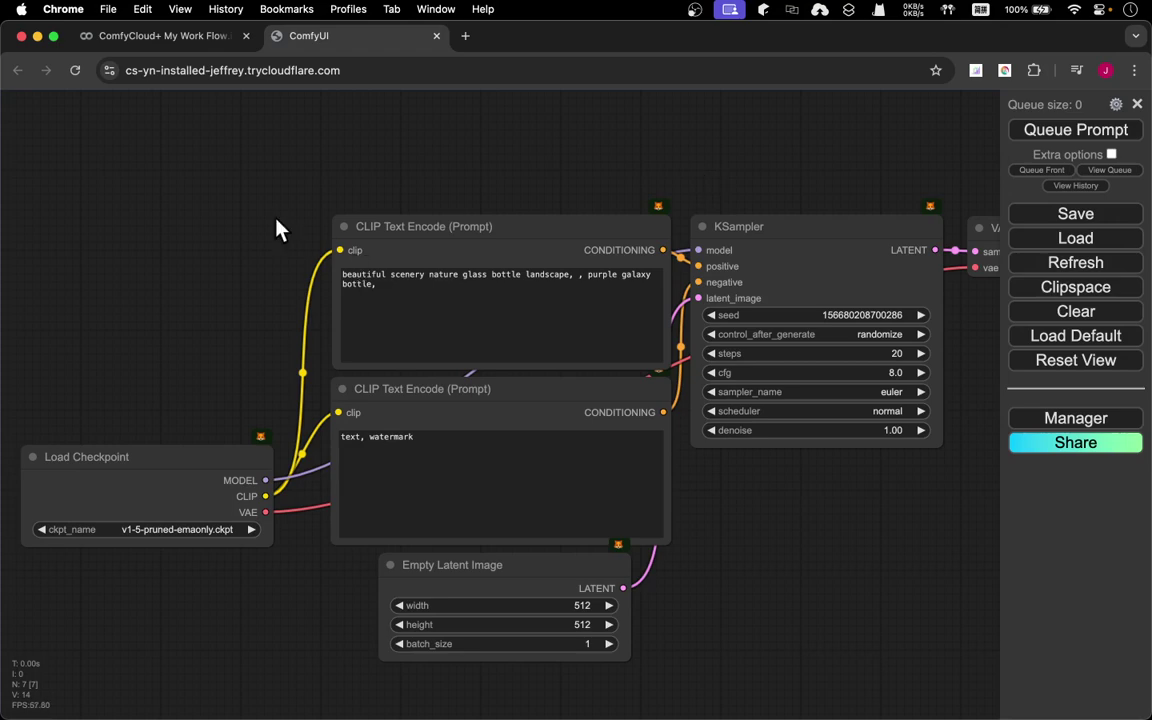
# Examine the default workflow's node chain from Load Checkpoint through to Save Image.
pyautogui.scroll(-5, 279, 228)
pyautogui.scroll(10, 277, 227)
pyautogui.scroll(-4, 275, 226)
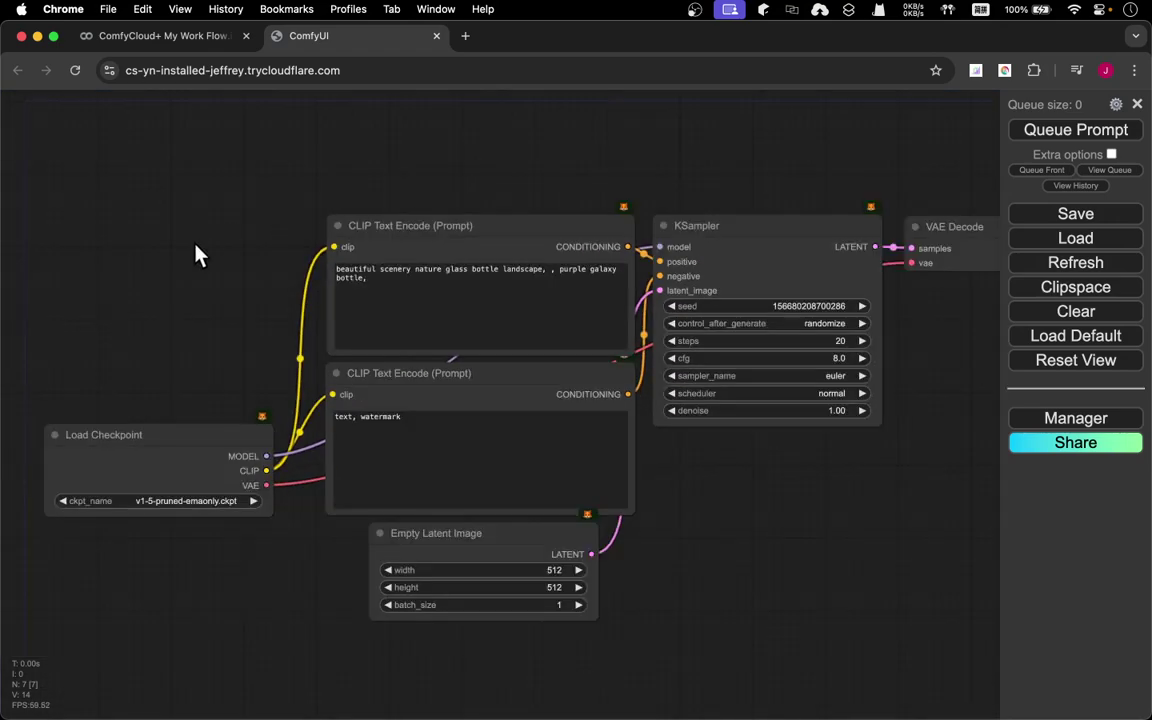
pyautogui.moveTo(180, 263); pyautogui.dragTo(185, 172)
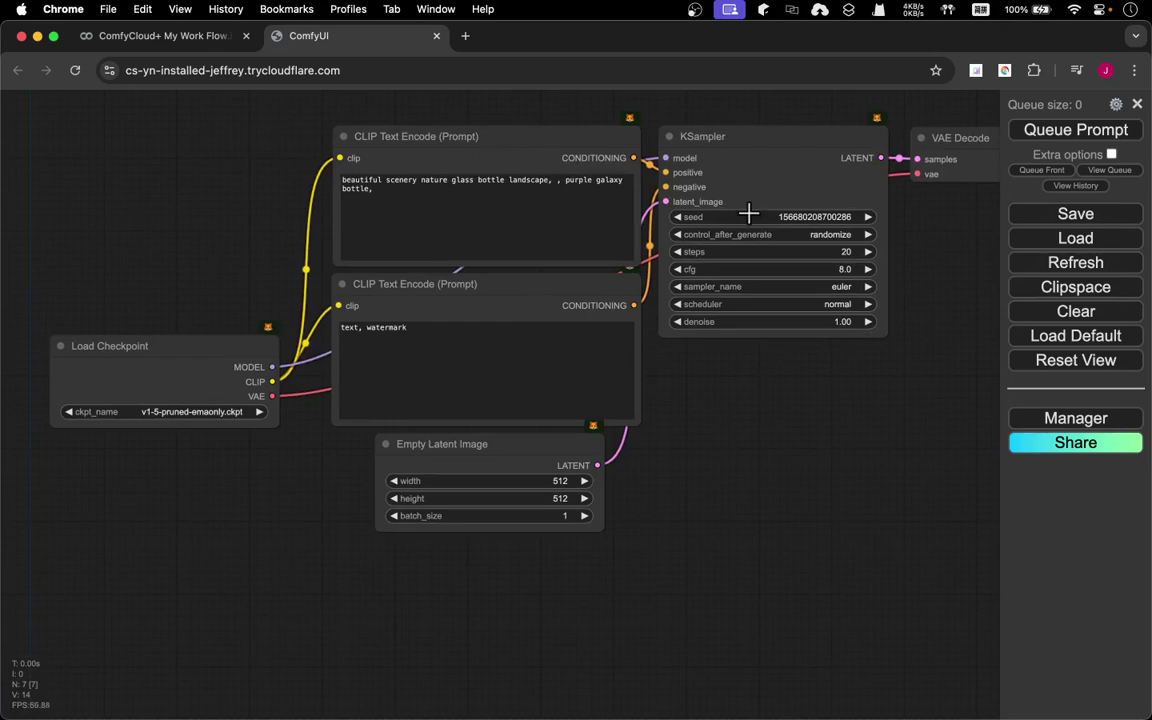
pyautogui.moveTo(828, 445); pyautogui.dragTo(573, 540)
pyautogui.moveTo(708, 448); pyautogui.dragTo(859, 411)
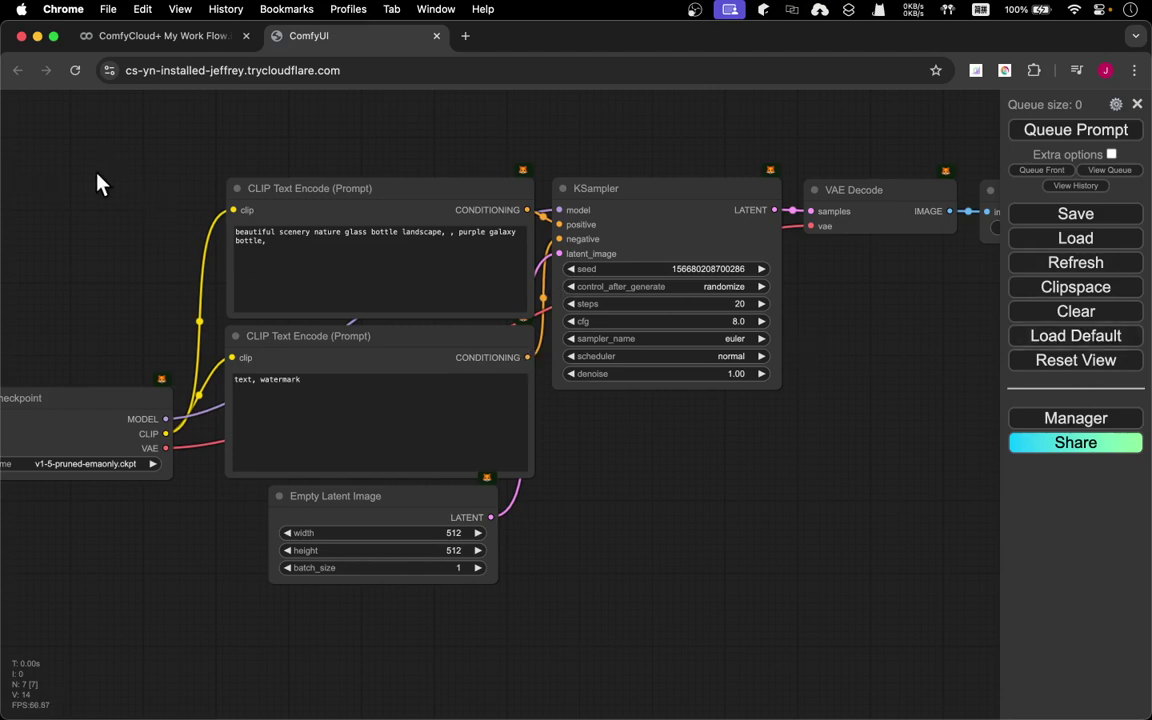
pyautogui.scroll(-5, 97, 183)
pyautogui.moveTo(64, 183); pyautogui.dragTo(220, 177)
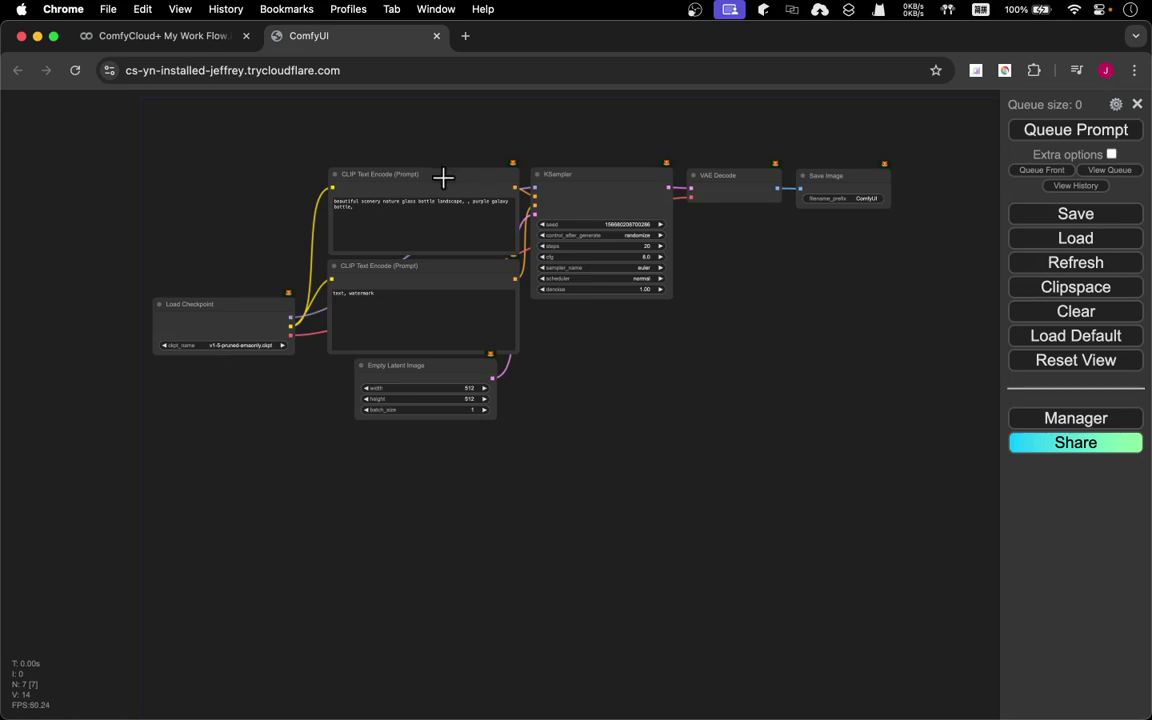
# Try to select the Load Checkpoint node together with both CLIP Text Encode nodes.
pyautogui.click(362, 174)
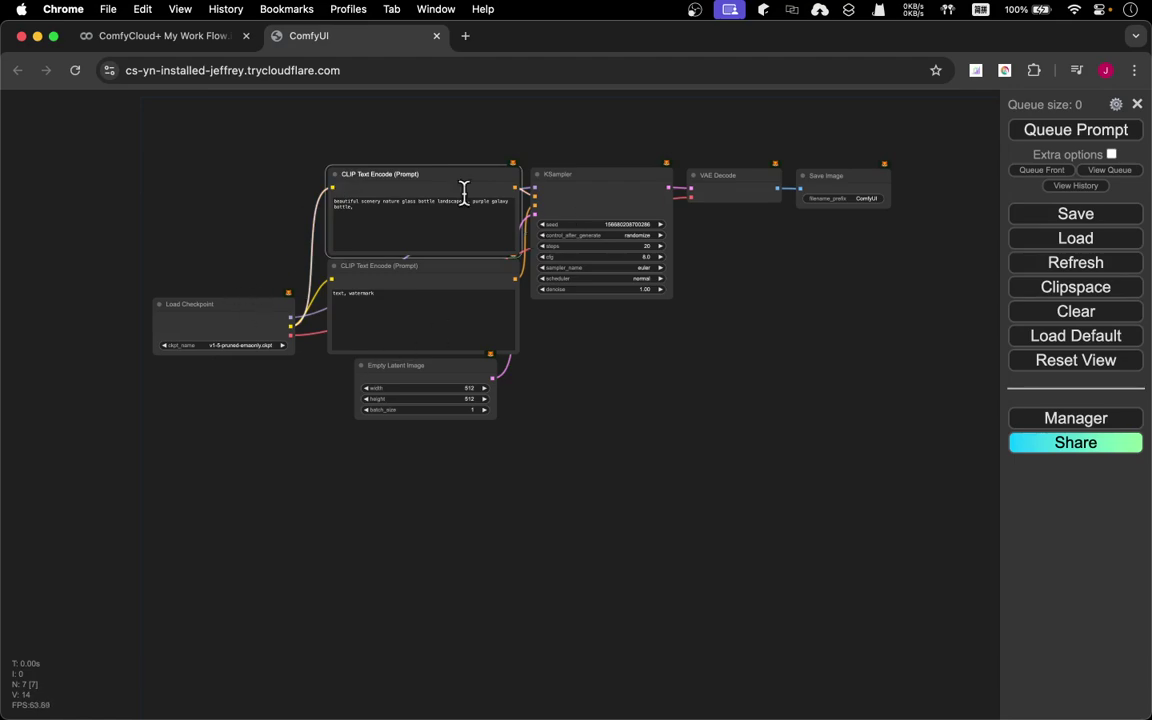
pyautogui.click(422, 155)
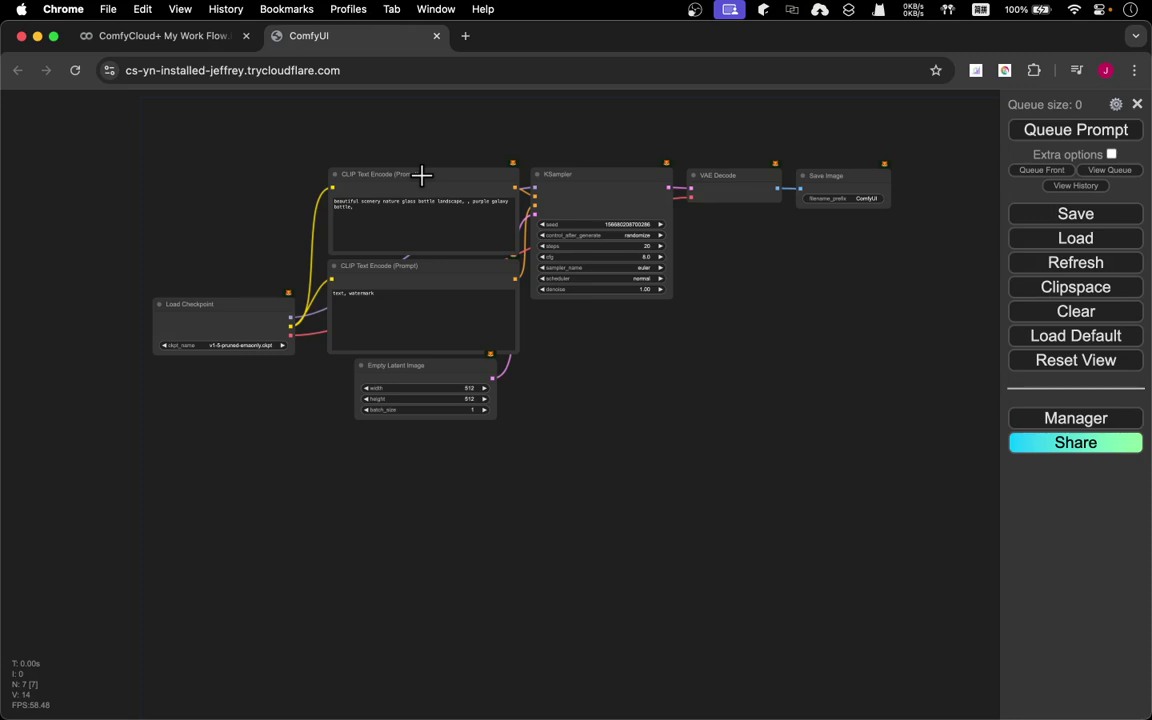
pyautogui.click(396, 175)
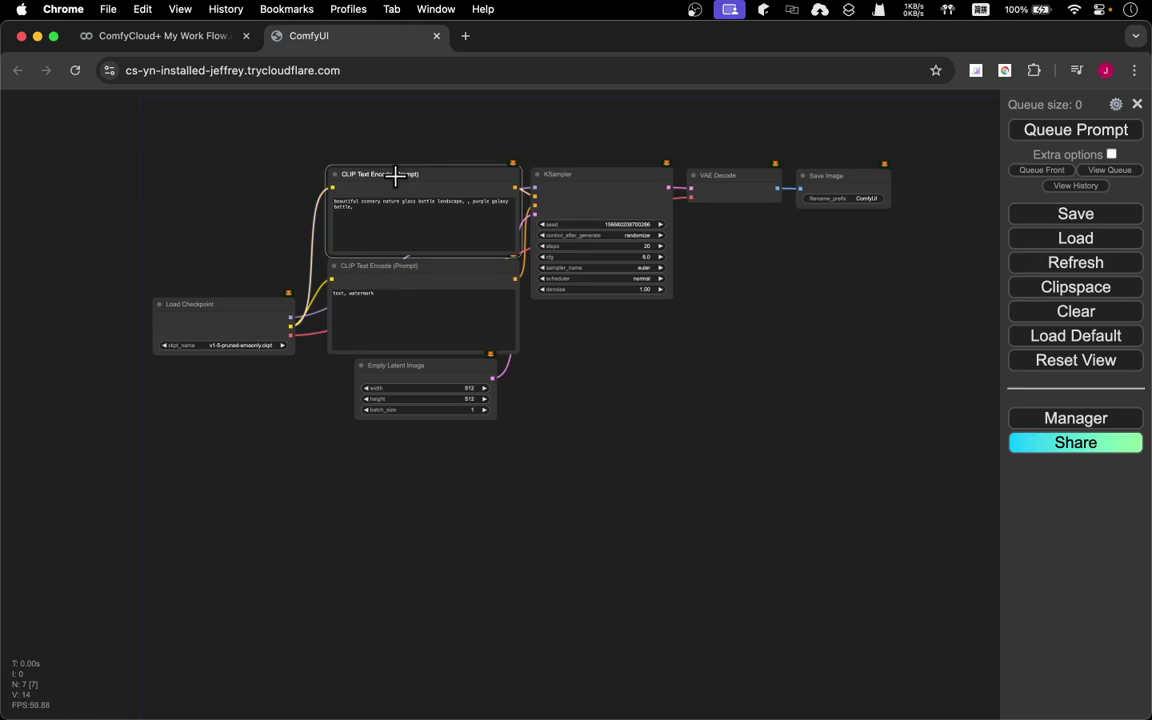
pyautogui.scroll(5, 509, 159)
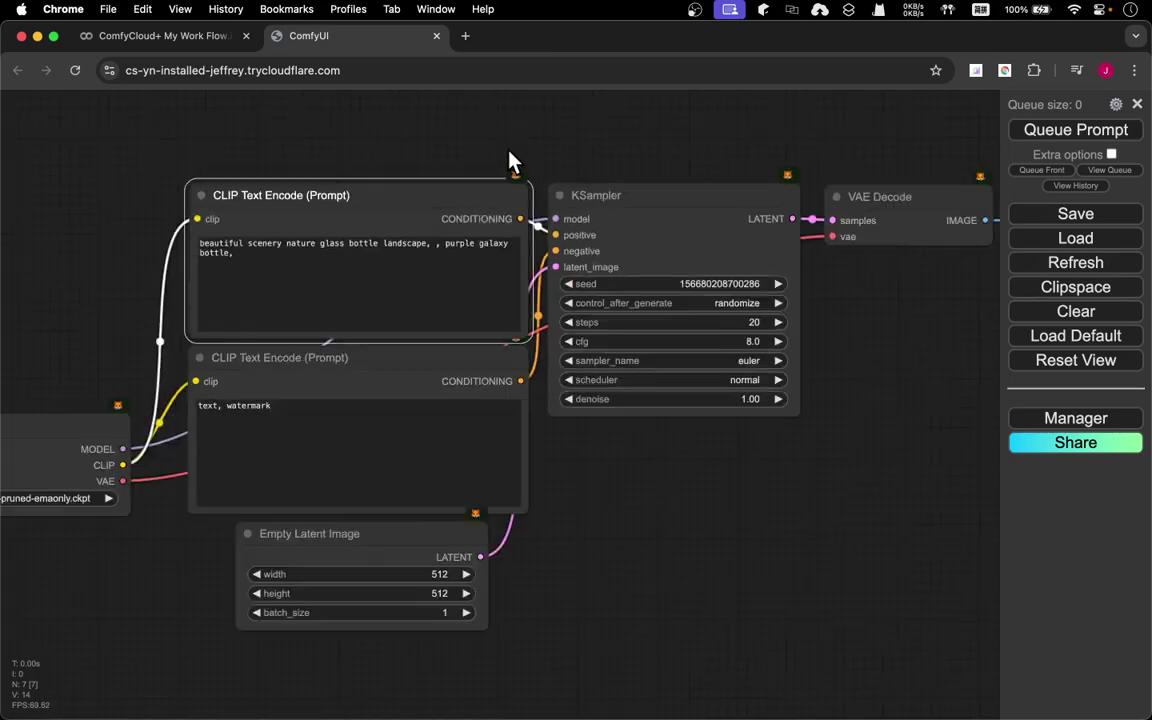
pyautogui.scroll(-3, 509, 159)
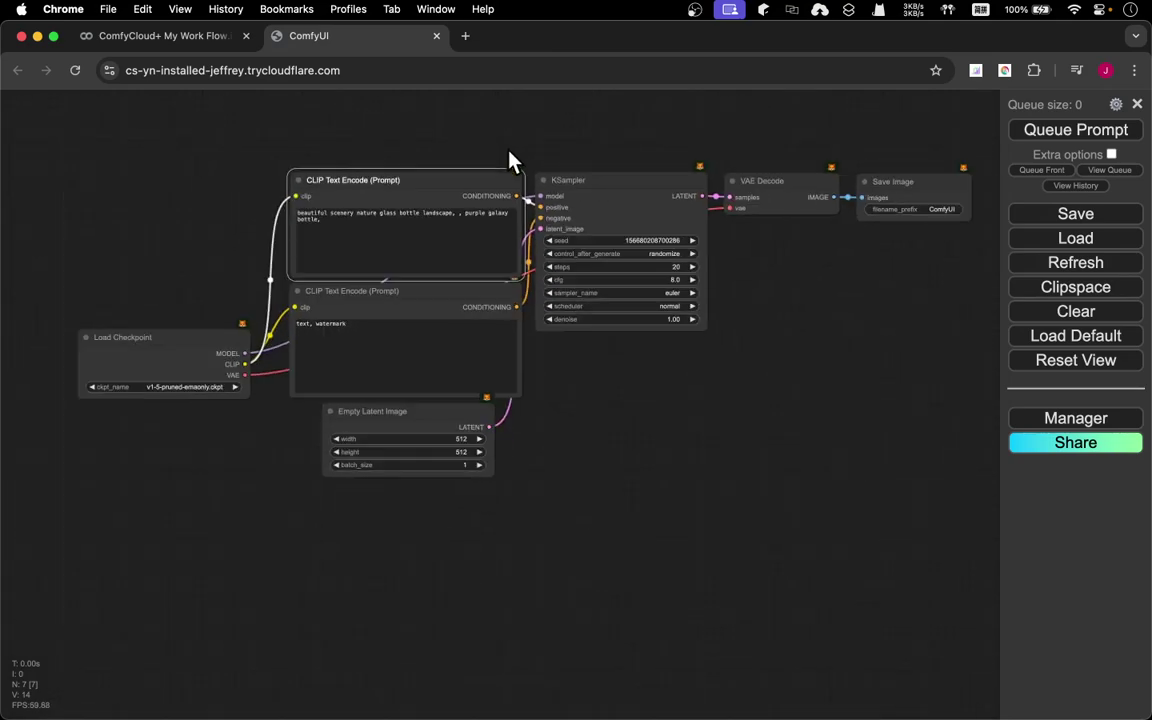
pyautogui.keyDown('shift'); pyautogui.click(166, 361); pyautogui.keyUp('shift')
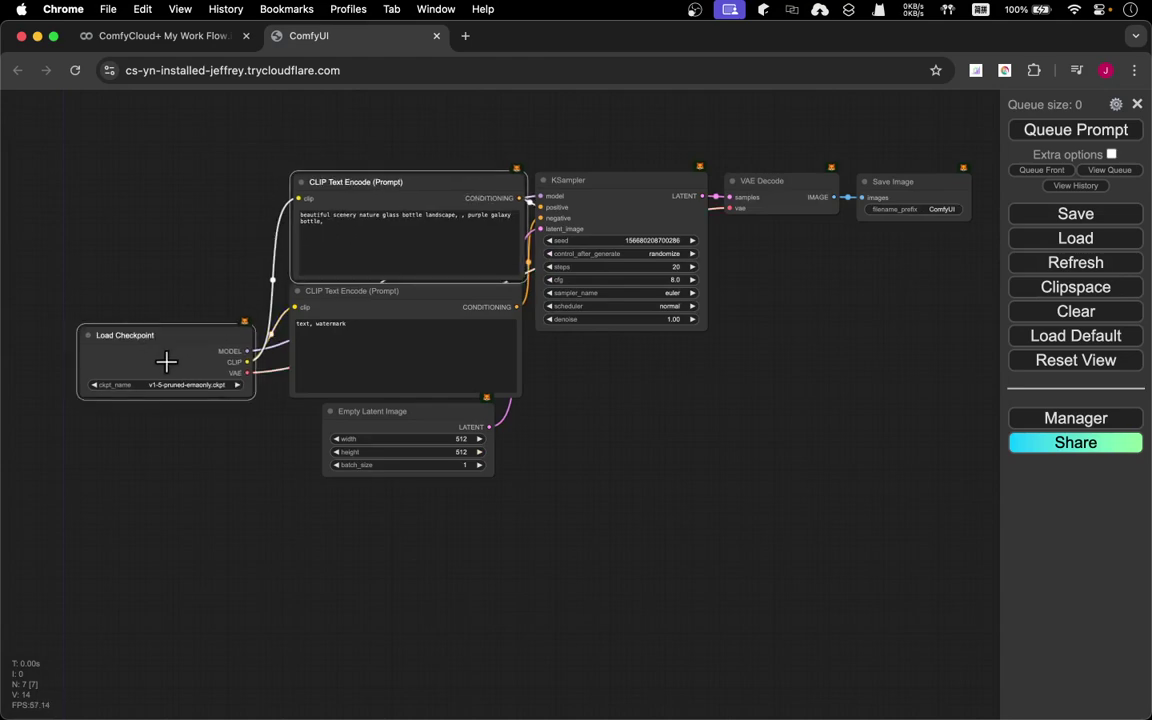
pyautogui.keyDown('shift'); pyautogui.click(396, 308); pyautogui.keyUp('shift')
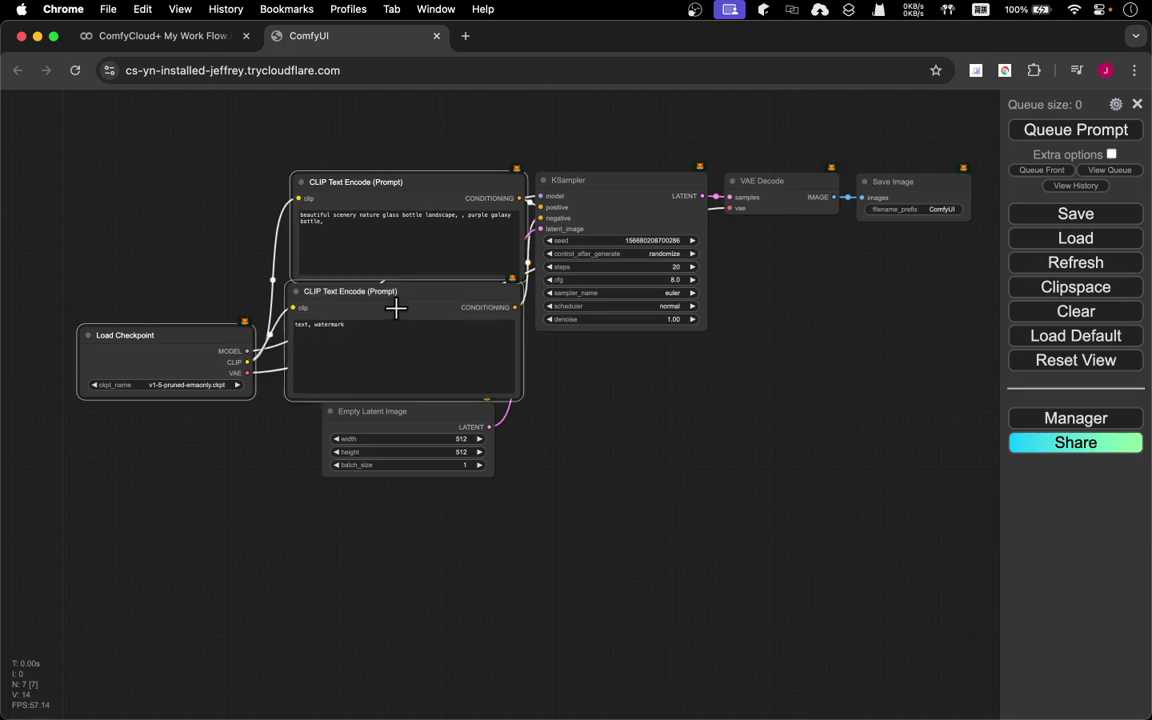
pyautogui.click(374, 418)
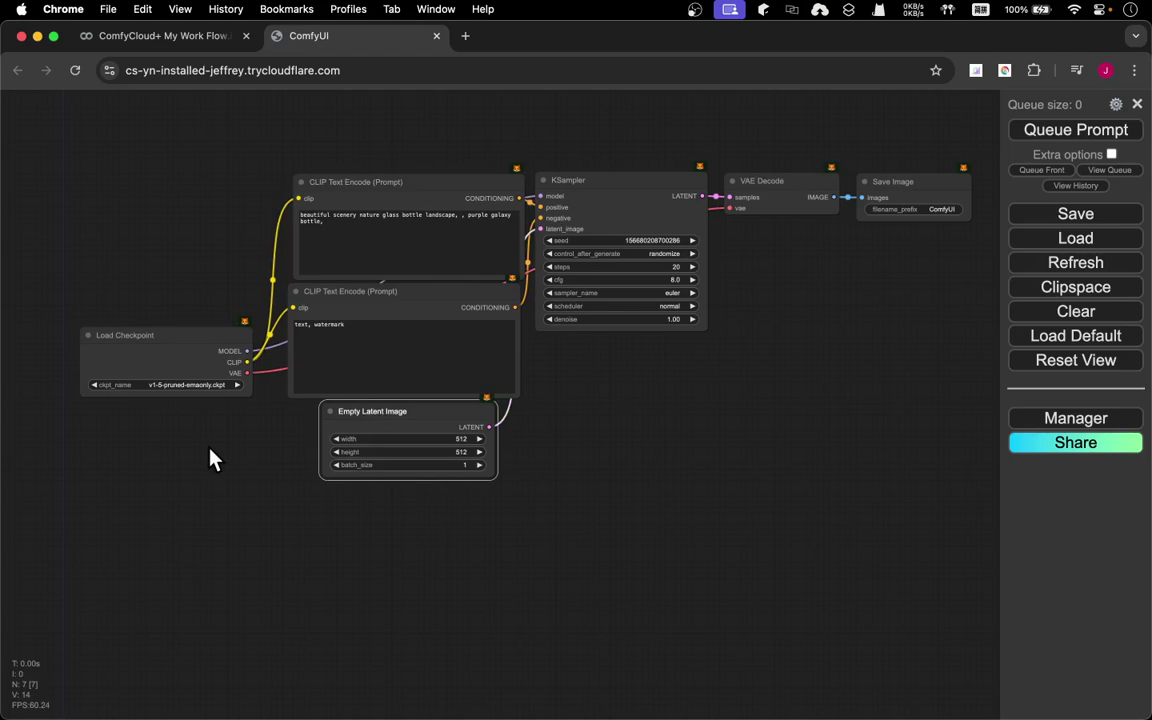
# Select all seven nodes of the default workflow and save them as a template named TestNodeGroup.
pyautogui.click(174, 353)
pyautogui.keyDown('shift'); pyautogui.click(390, 183); pyautogui.keyUp('shift')
pyautogui.keyDown('shift'); pyautogui.click(380, 296); pyautogui.keyUp('shift')
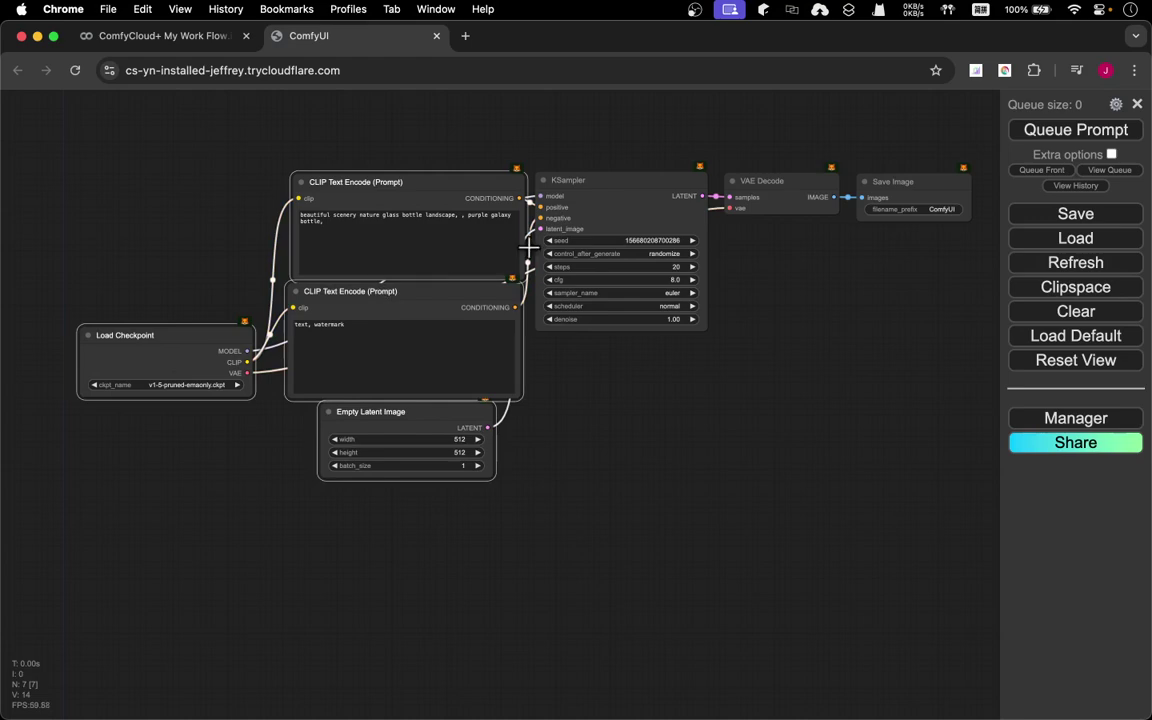
pyautogui.keyDown('shift'); pyautogui.click(586, 213); pyautogui.keyUp('shift')
pyautogui.keyDown('shift'); pyautogui.click(750, 184); pyautogui.keyUp('shift')
pyautogui.keyDown('shift'); pyautogui.click(895, 183); pyautogui.keyUp('shift')
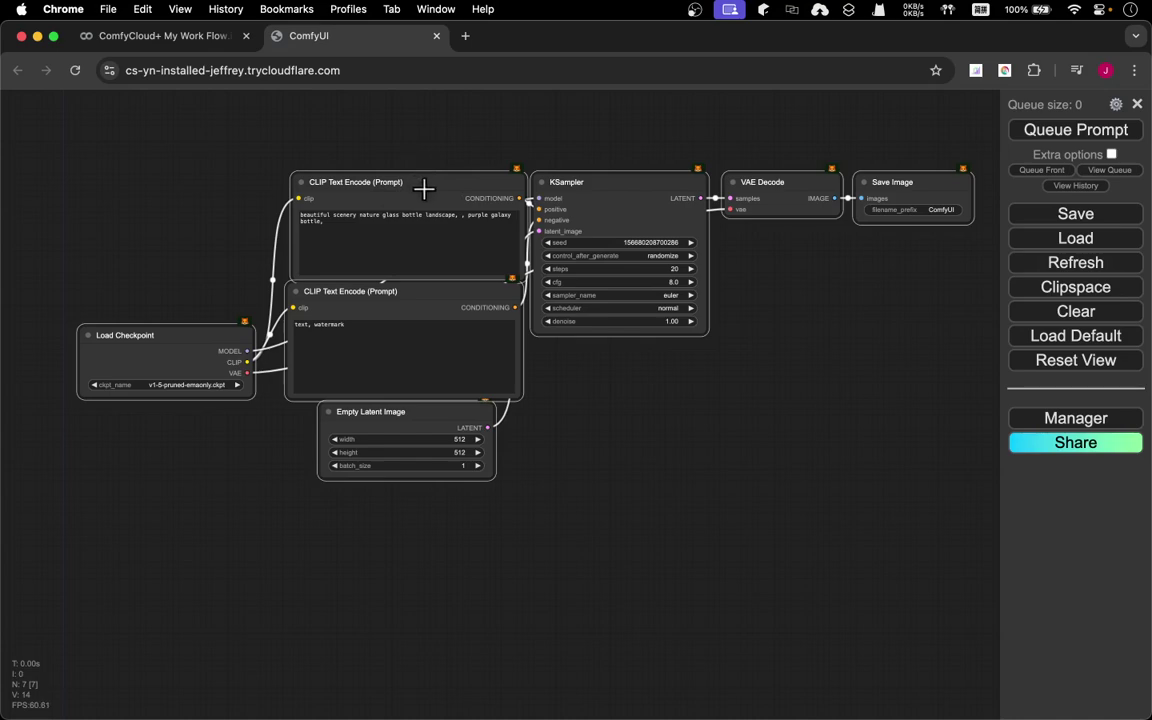
pyautogui.rightClick(424, 185)
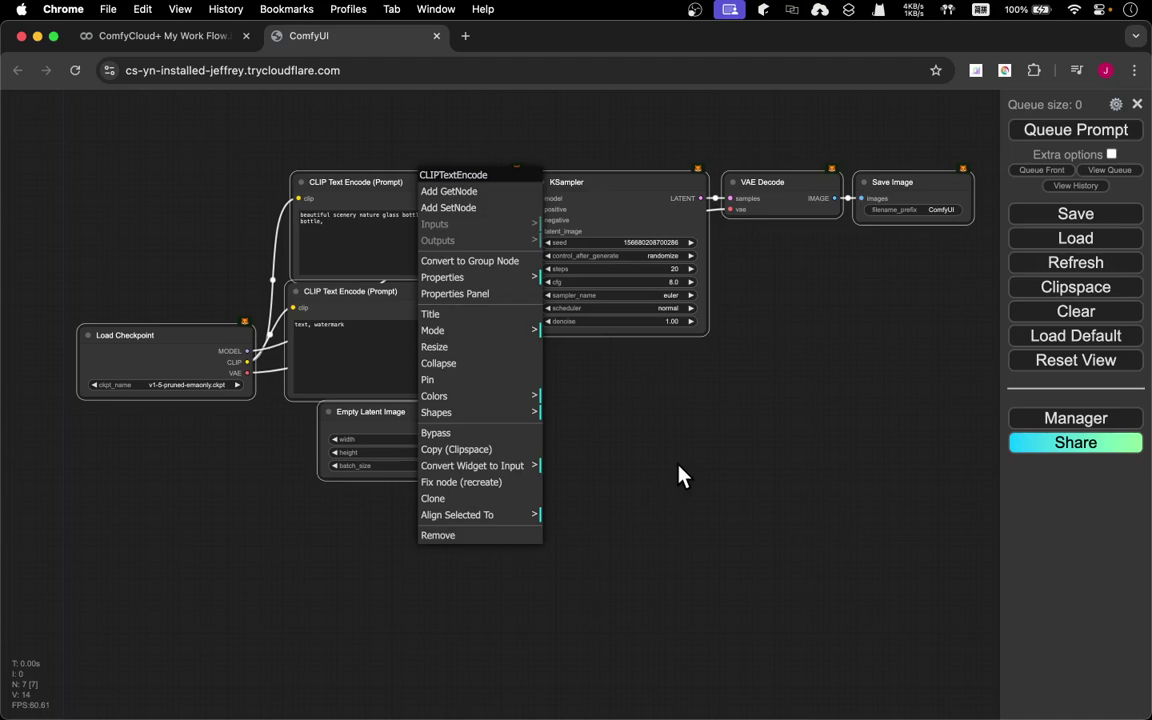
pyautogui.rightClick(742, 441)
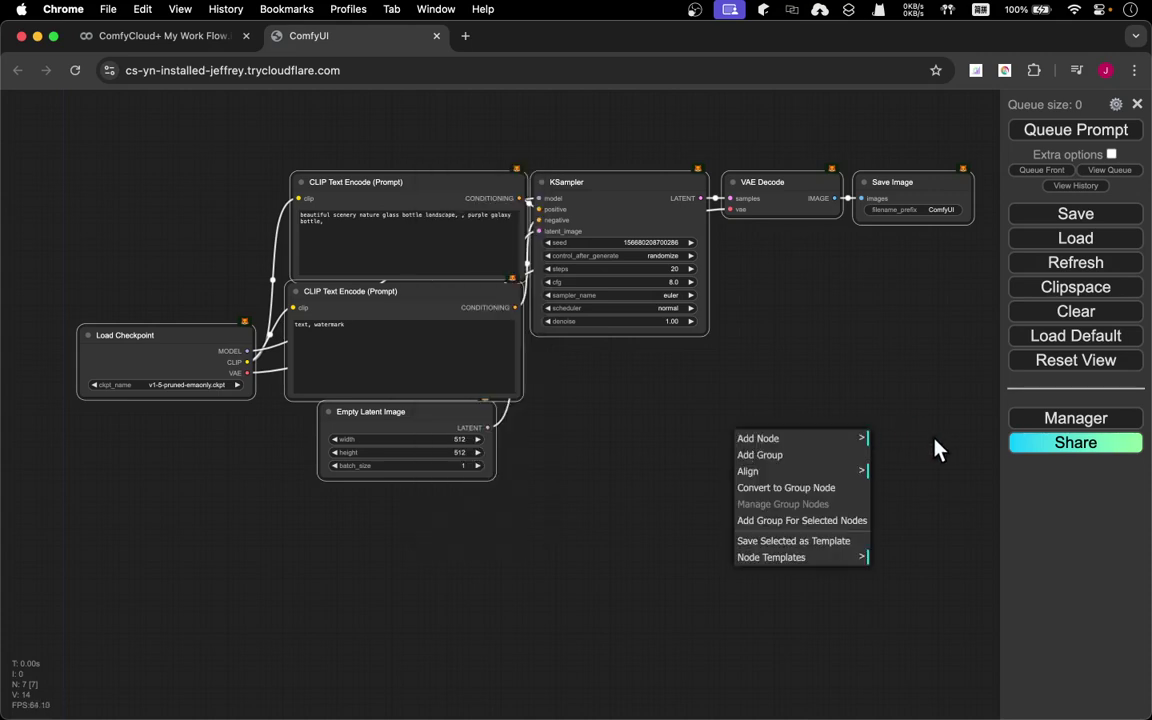
pyautogui.click(792, 549)
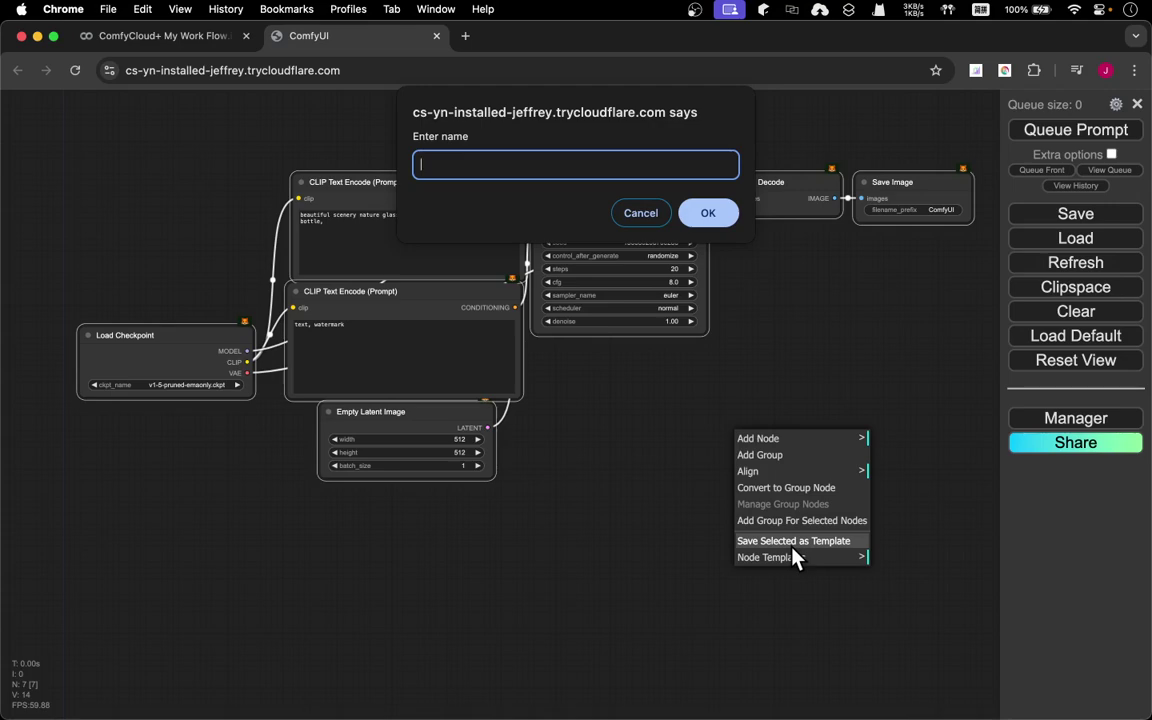
pyautogui.write('Test')
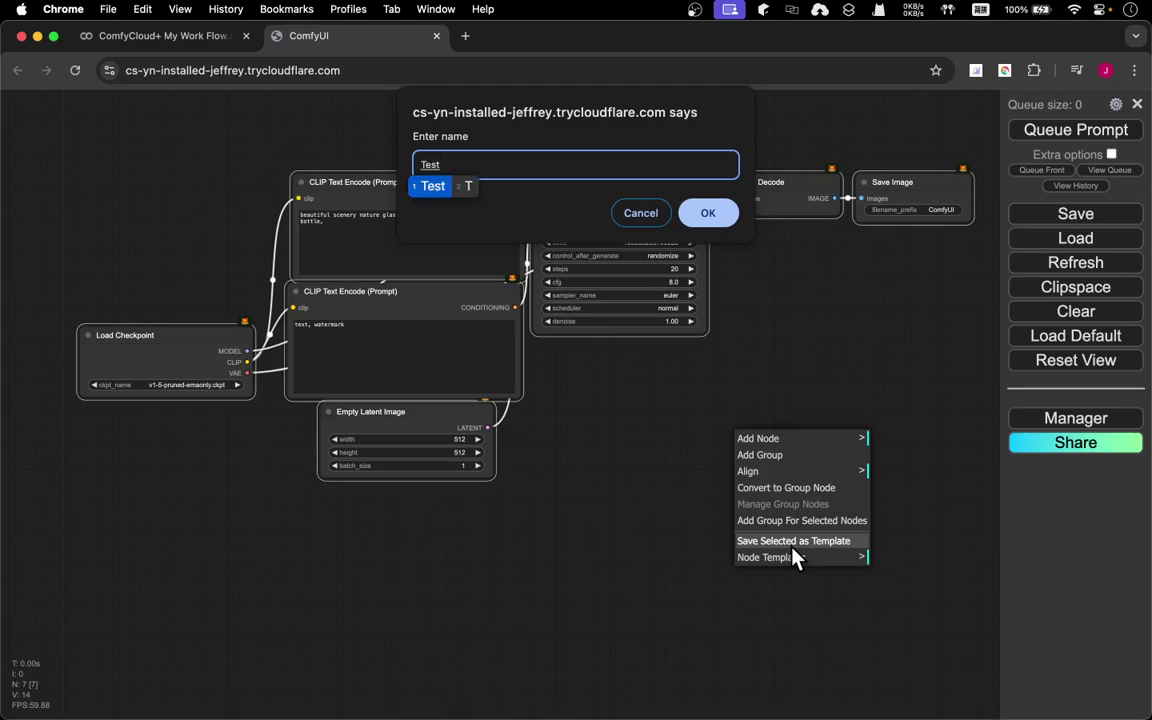
pyautogui.write('N')
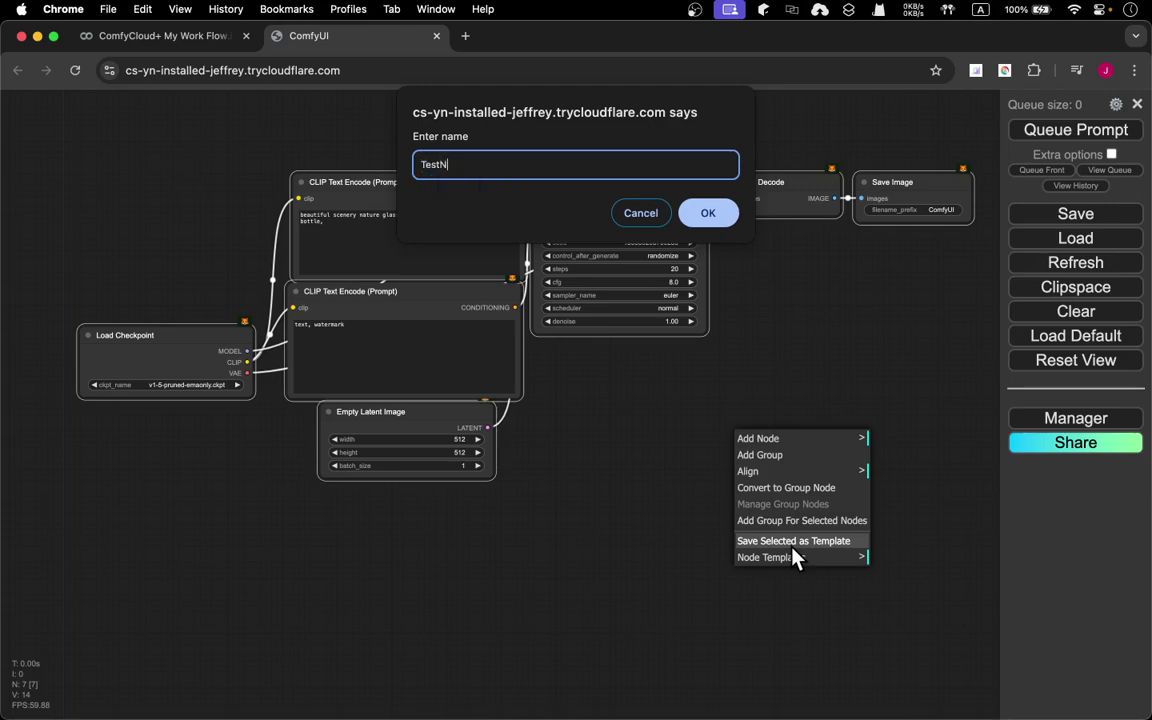
pyautogui.write('odeGroup')
pyautogui.click(710, 216)
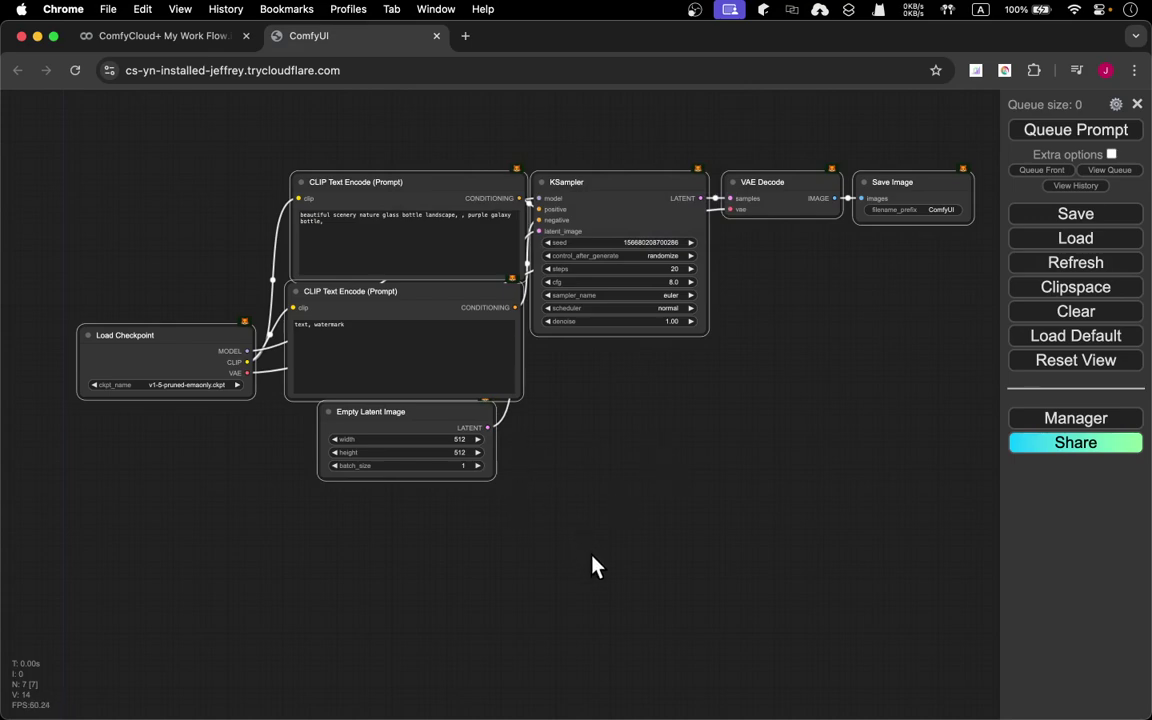
# Delete the test template in the node template manager and close the manager.
pyautogui.moveTo(592, 556); pyautogui.dragTo(591, 375)
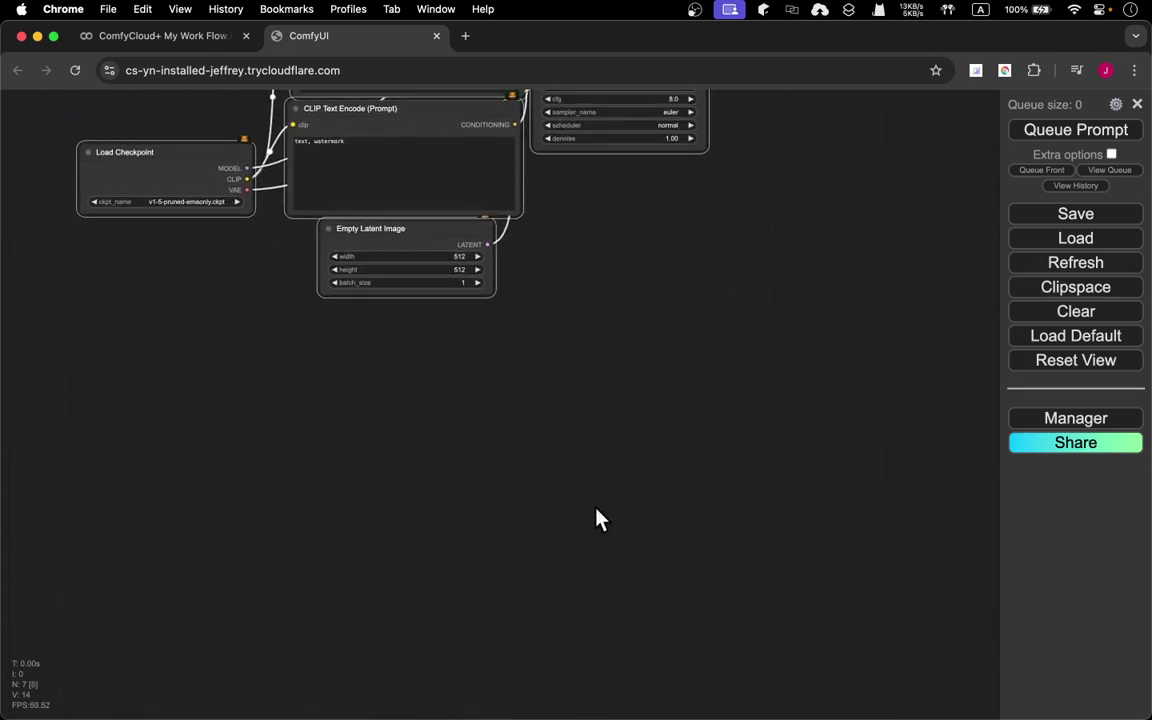
pyautogui.moveTo(596, 509); pyautogui.dragTo(584, 334)
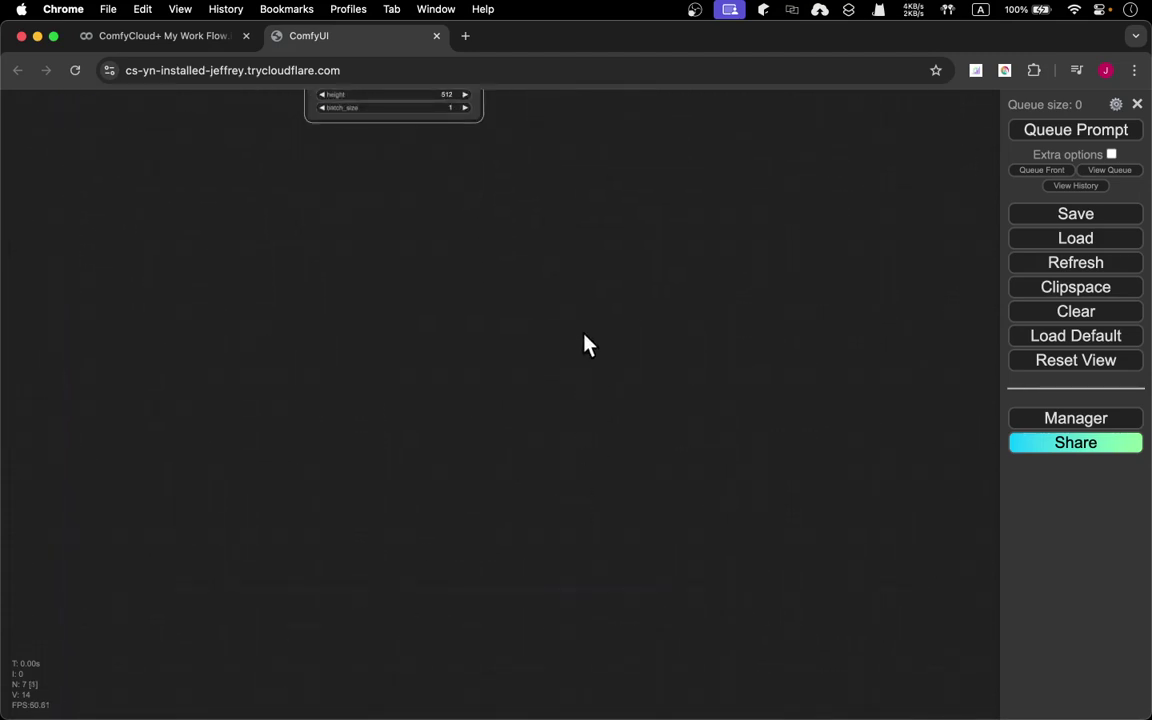
pyautogui.rightClick(134, 297)
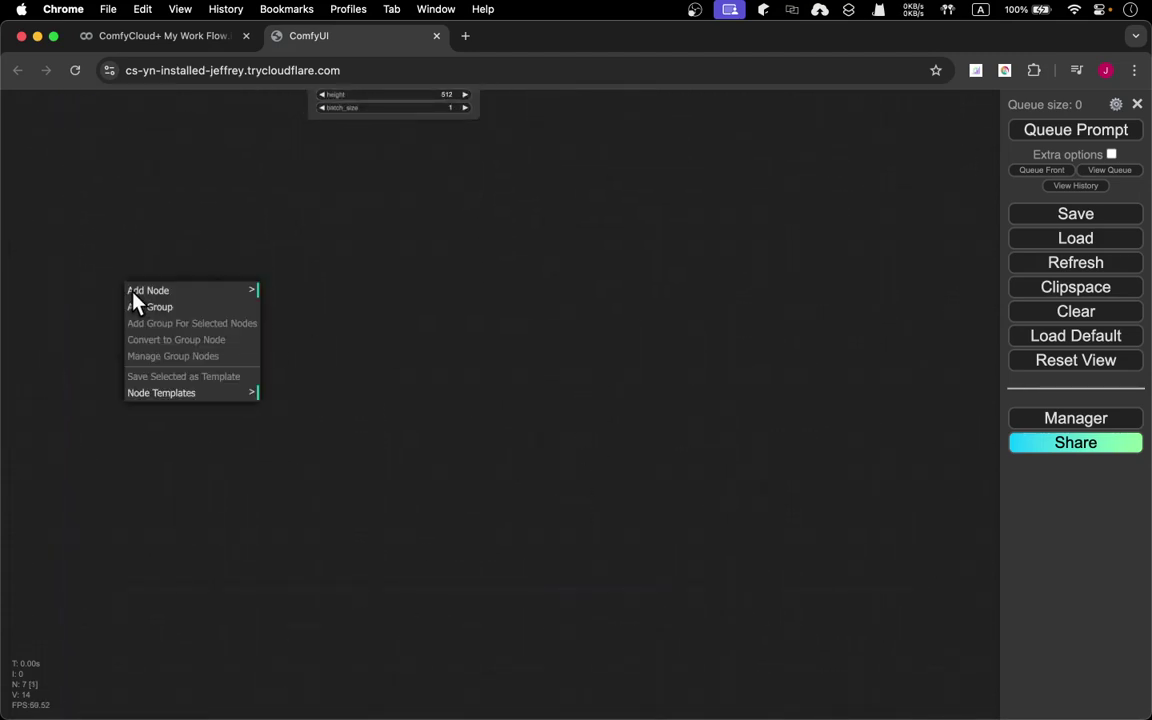
pyautogui.click(187, 395)
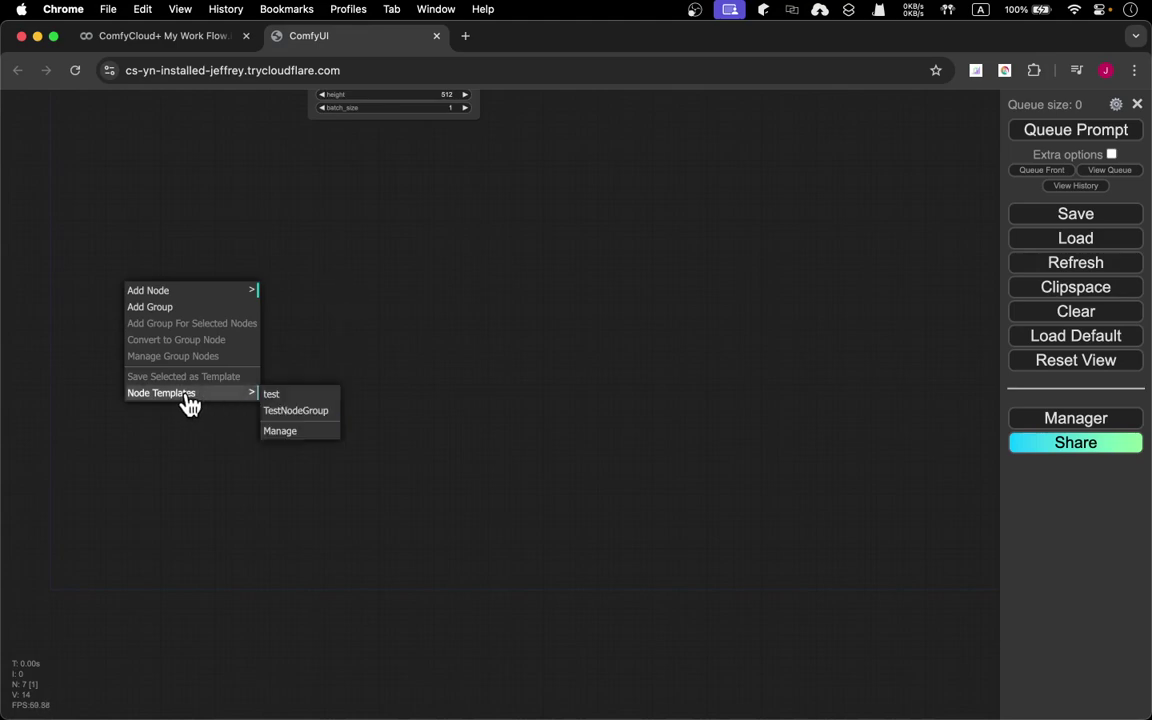
pyautogui.click(300, 432)
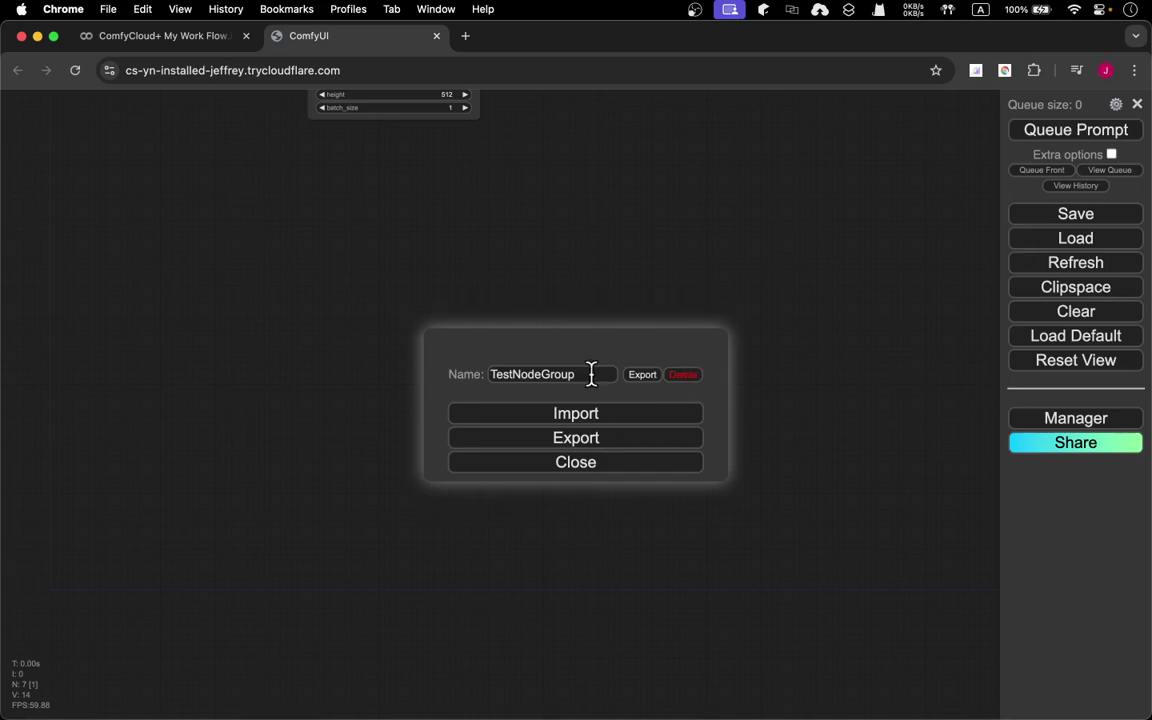
pyautogui.click(567, 465)
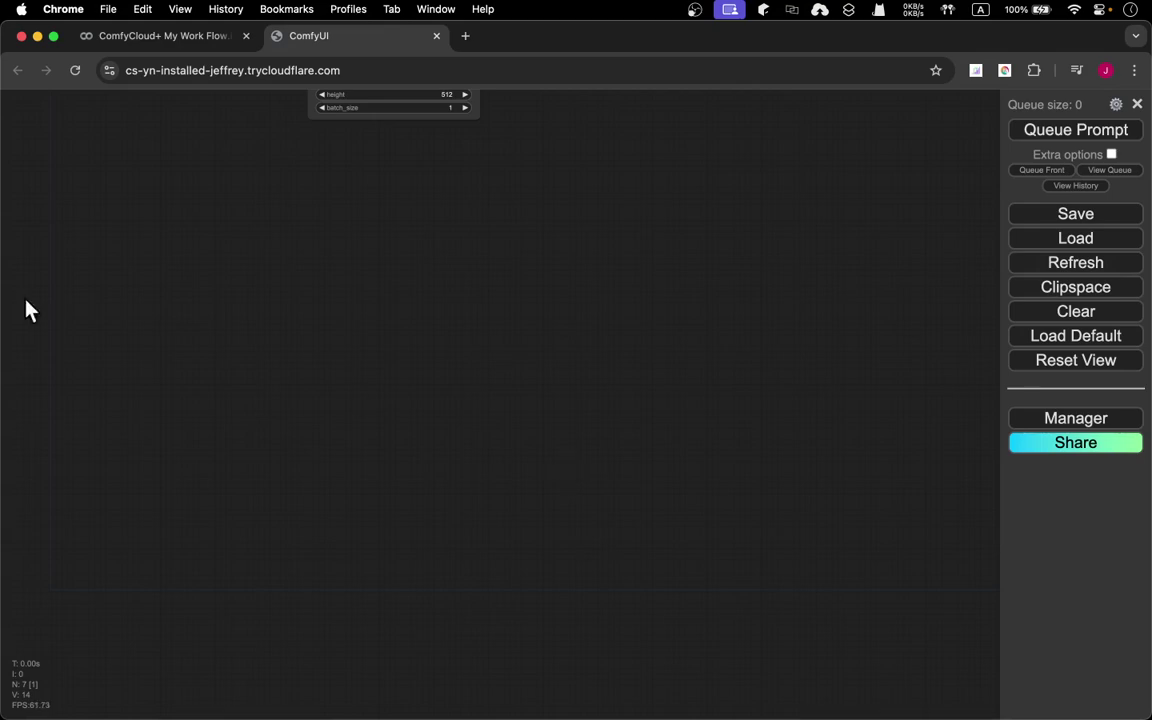
# Insert the saved TestNodeGroup template into the empty canvas area below the original workflow.
pyautogui.rightClick(98, 266)
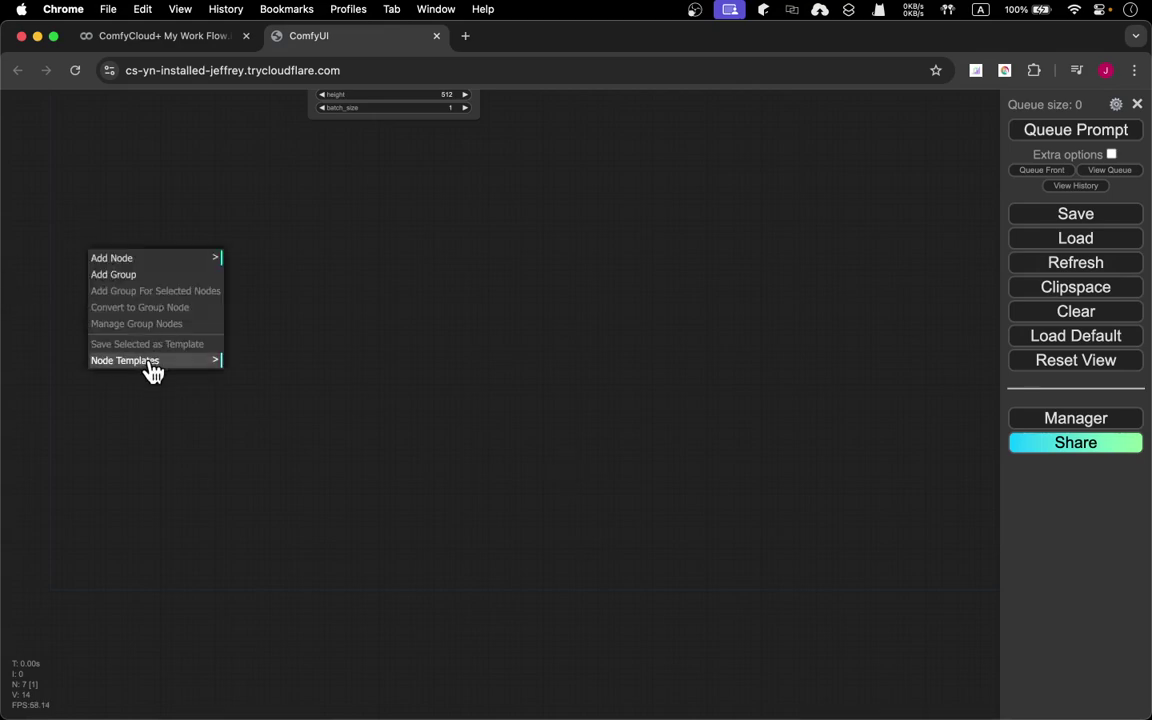
pyautogui.click(168, 366)
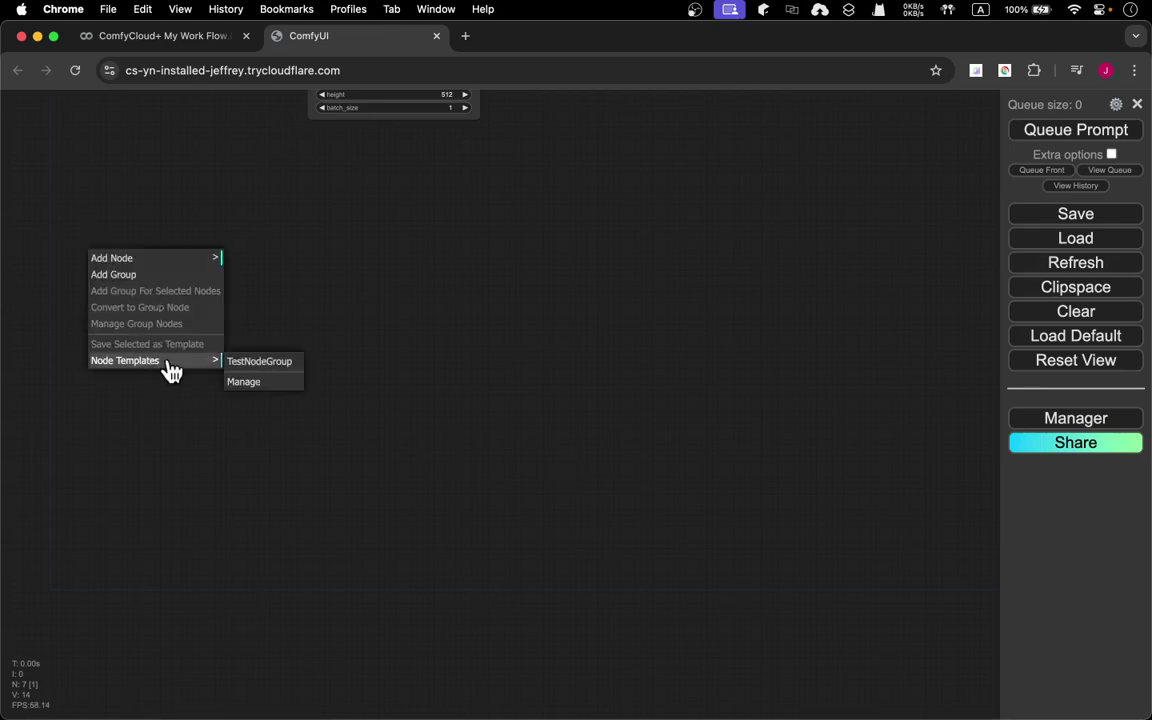
pyautogui.click(245, 364)
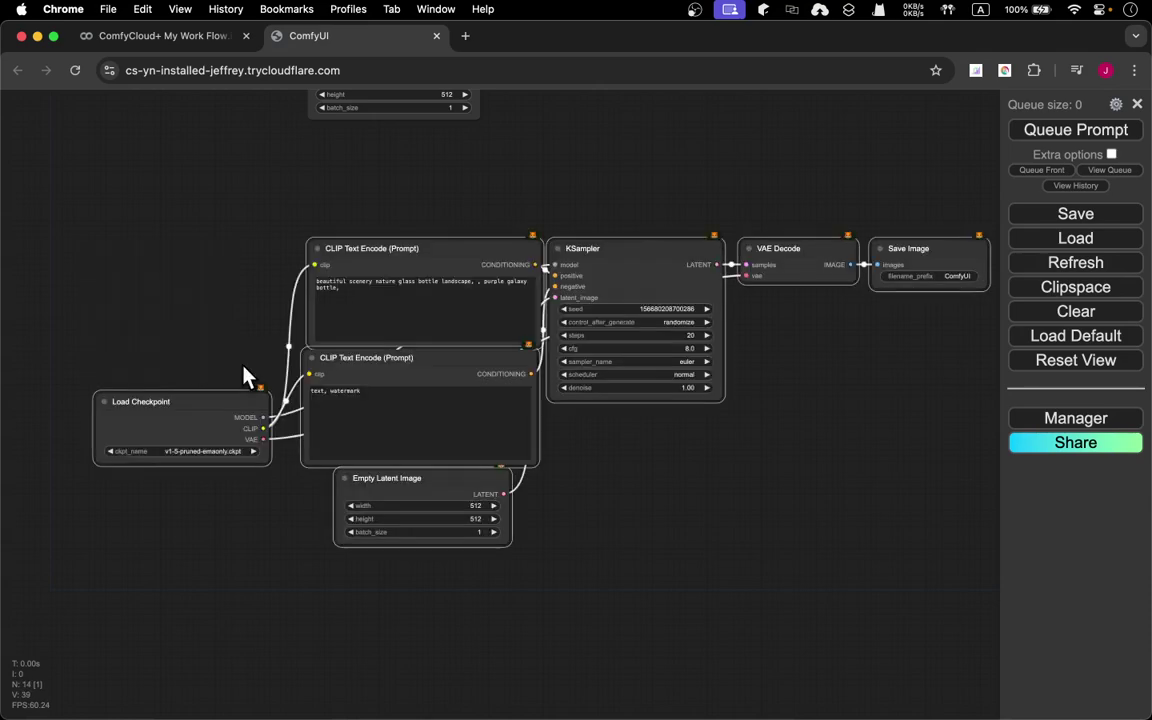
pyautogui.scroll(-5, 637, 199)
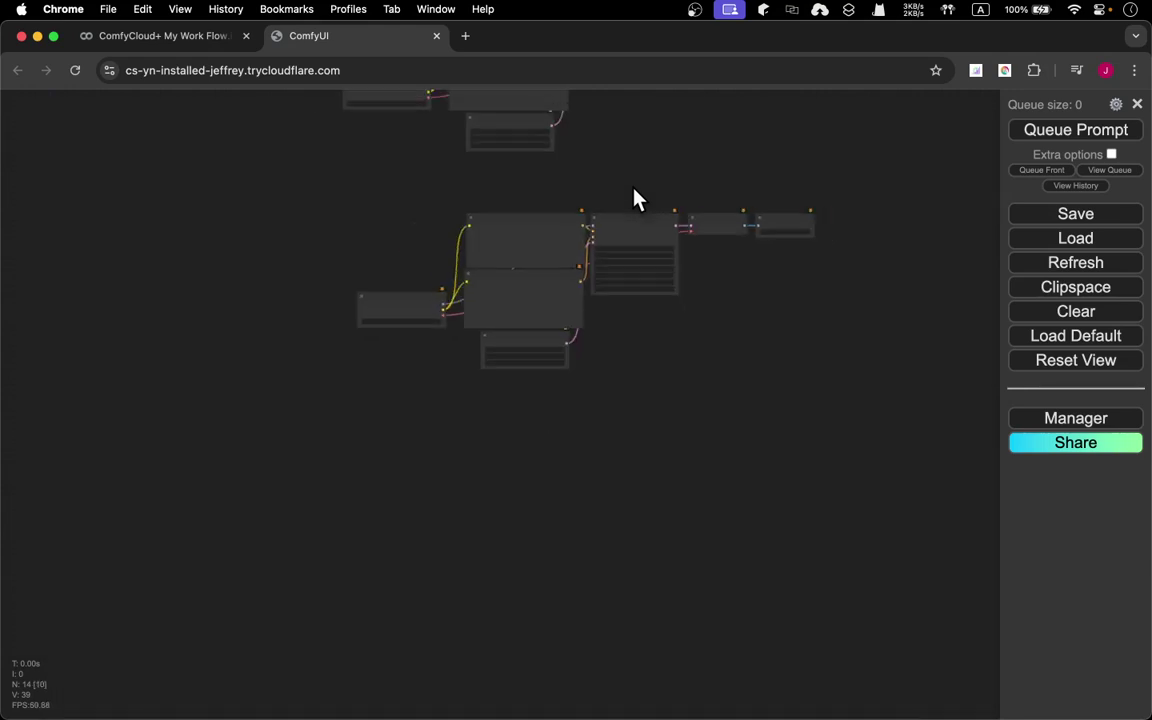
pyautogui.moveTo(688, 135); pyautogui.dragTo(625, 318)
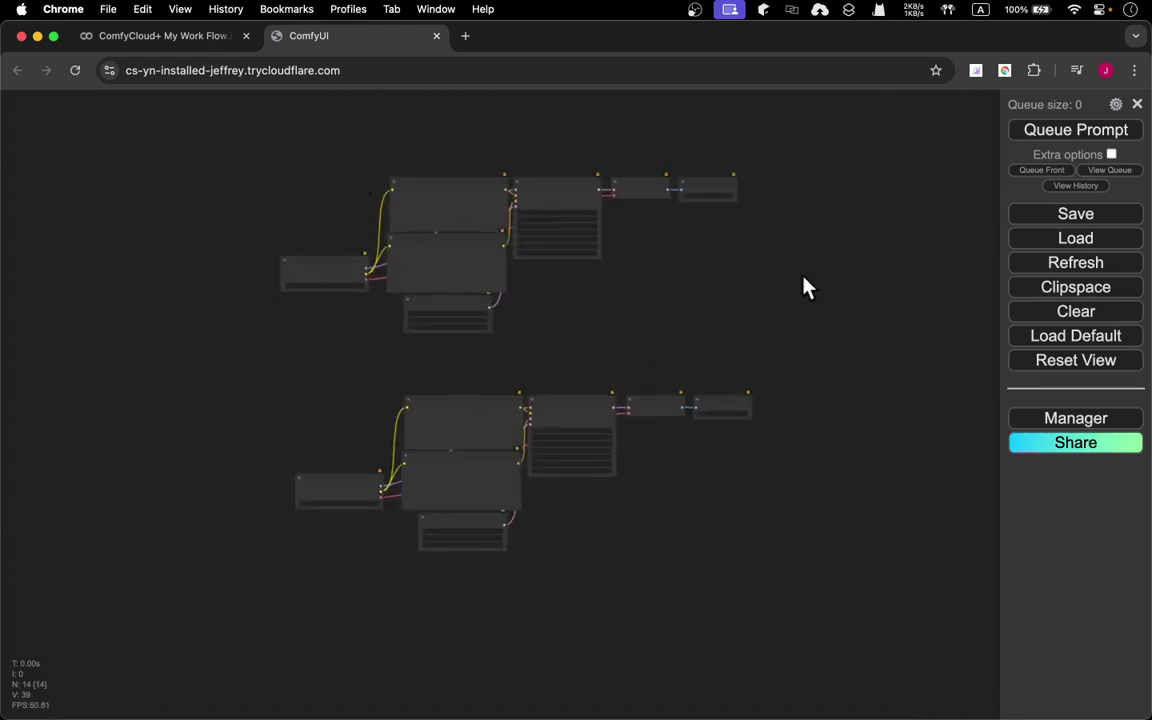
pyautogui.scroll(4, 750, 327)
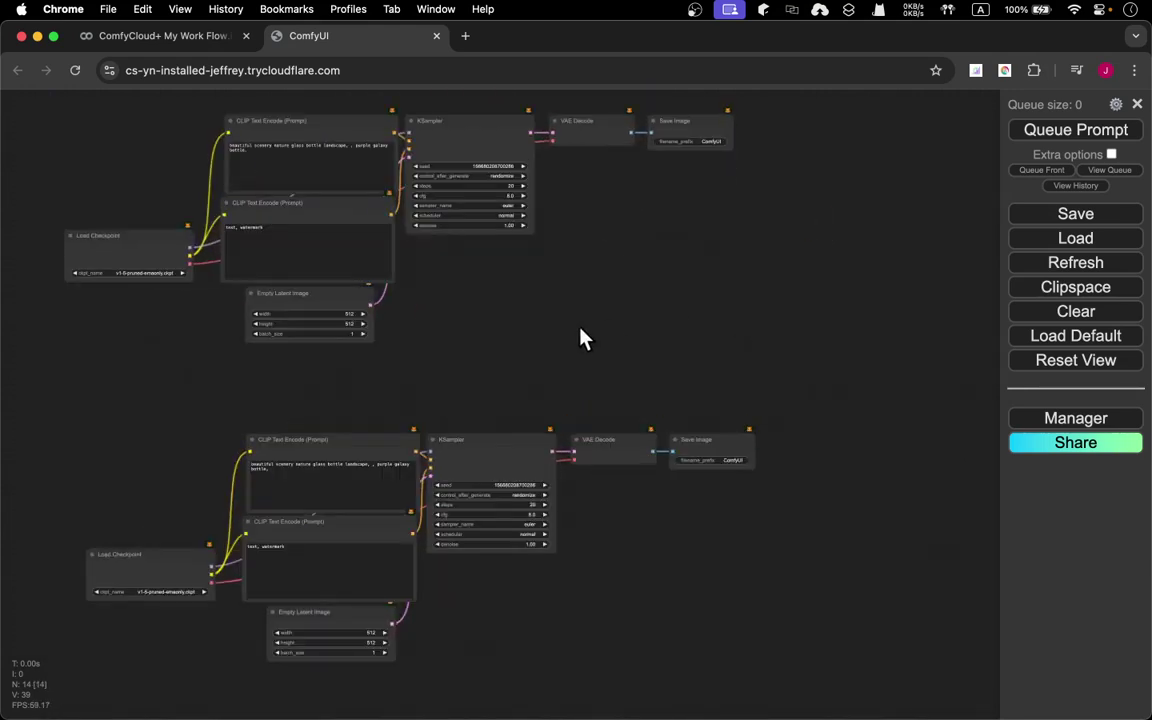
# Insert another copy of the TestNodeGroup template below the two existing node chains.
pyautogui.scroll(-5, 519, 375)
pyautogui.scroll(8, 517, 367)
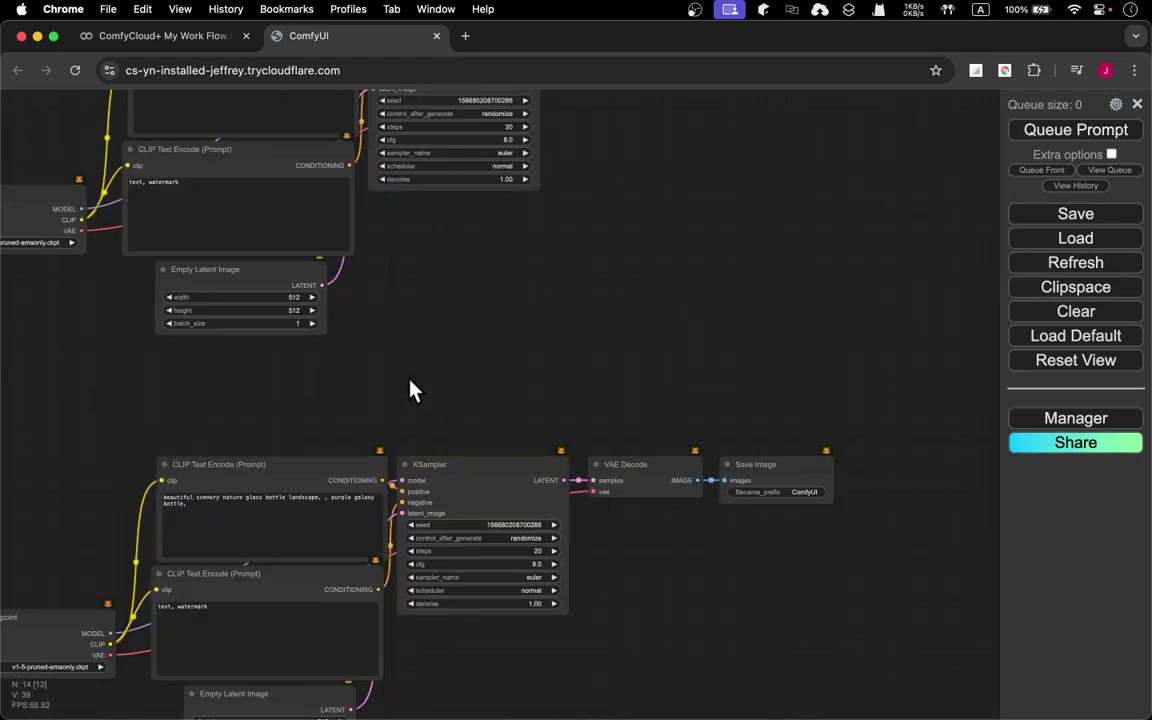
pyautogui.scroll(-5, 532, 123)
pyautogui.scroll(5, 310, 252)
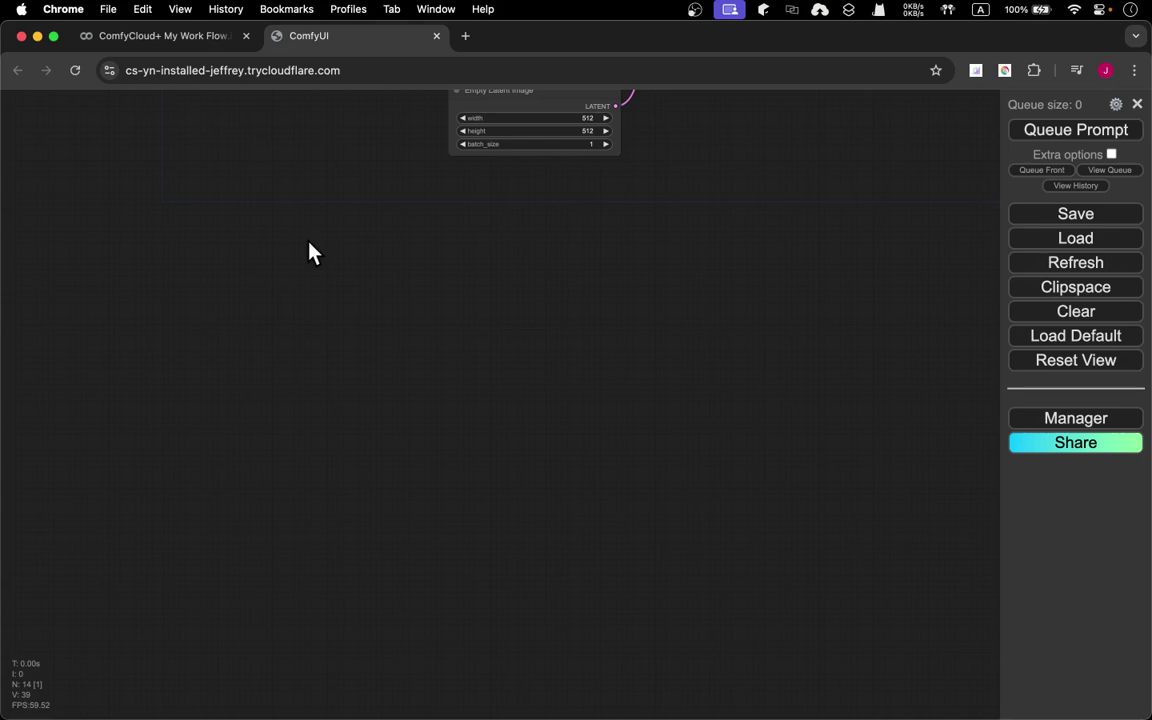
pyautogui.rightClick(202, 390)
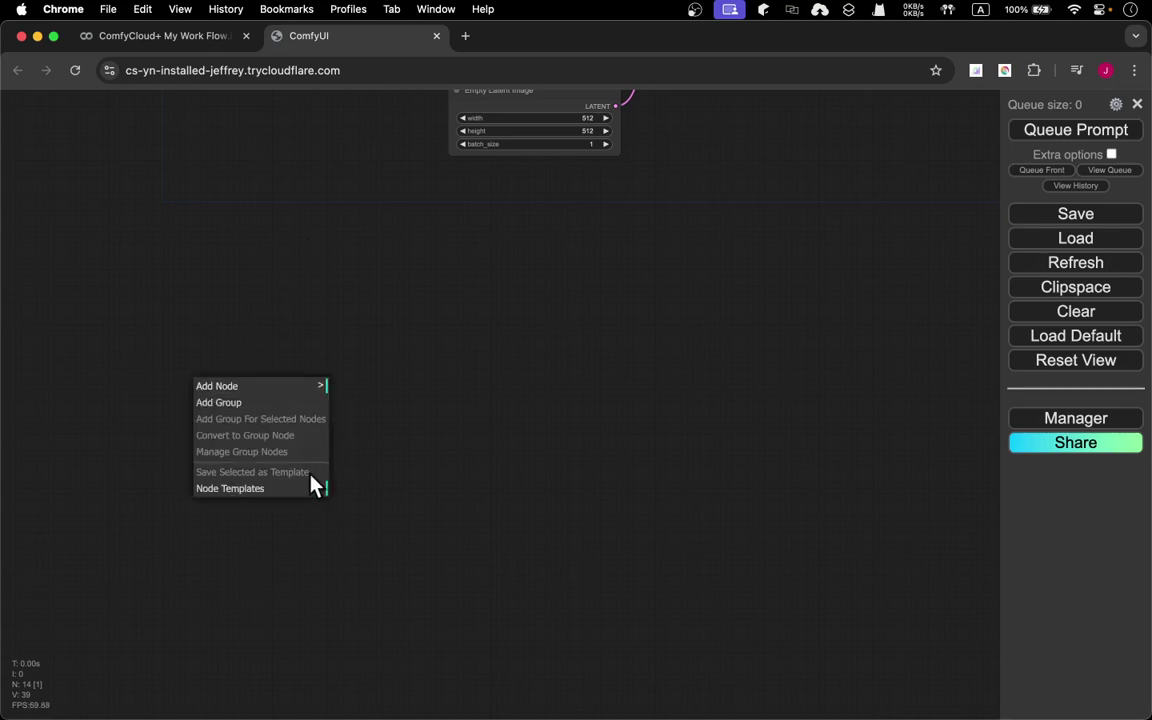
pyautogui.click(302, 488)
pyautogui.click(352, 488)
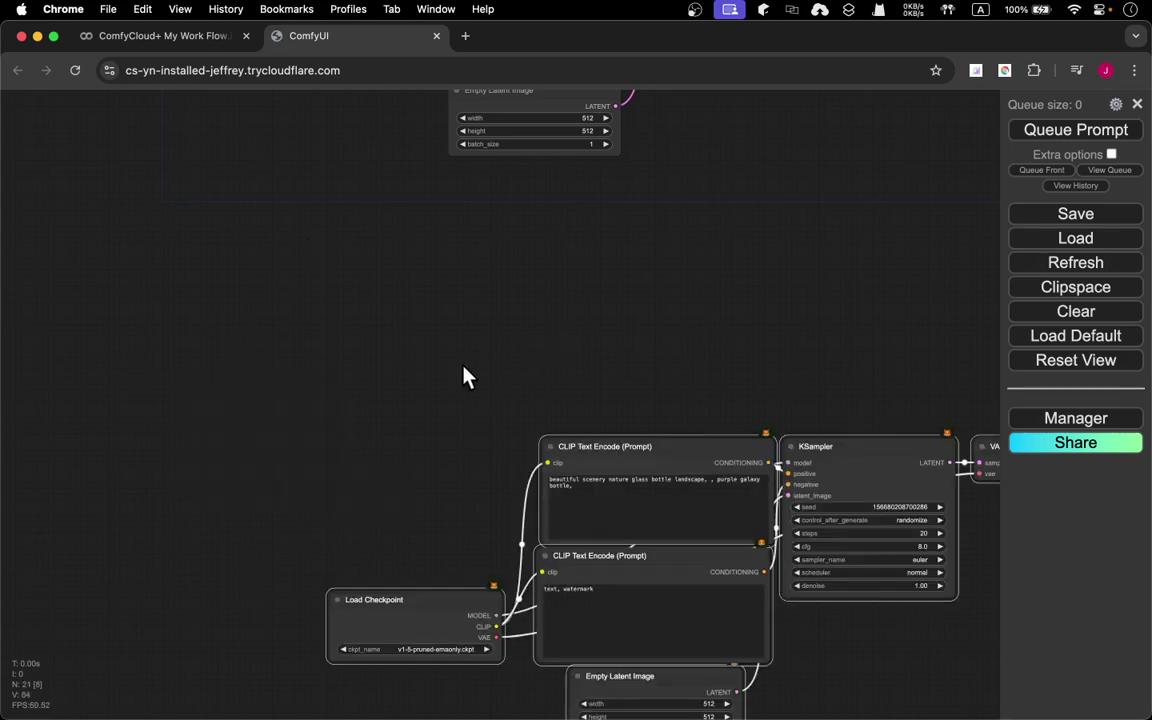
# Examine the inserted TestNodeGroup copies and compare them with the original node chain.
pyautogui.scroll(-5, 727, 293)
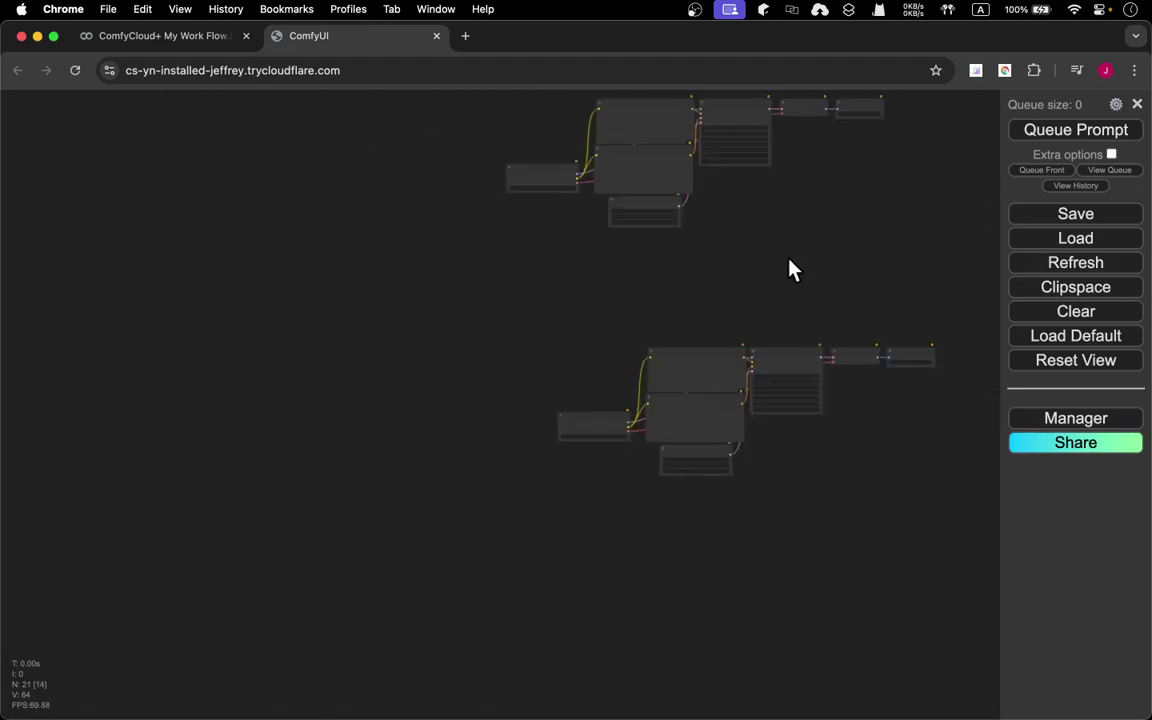
pyautogui.scroll(5, 790, 270)
pyautogui.moveTo(822, 314); pyautogui.dragTo(600, 196)
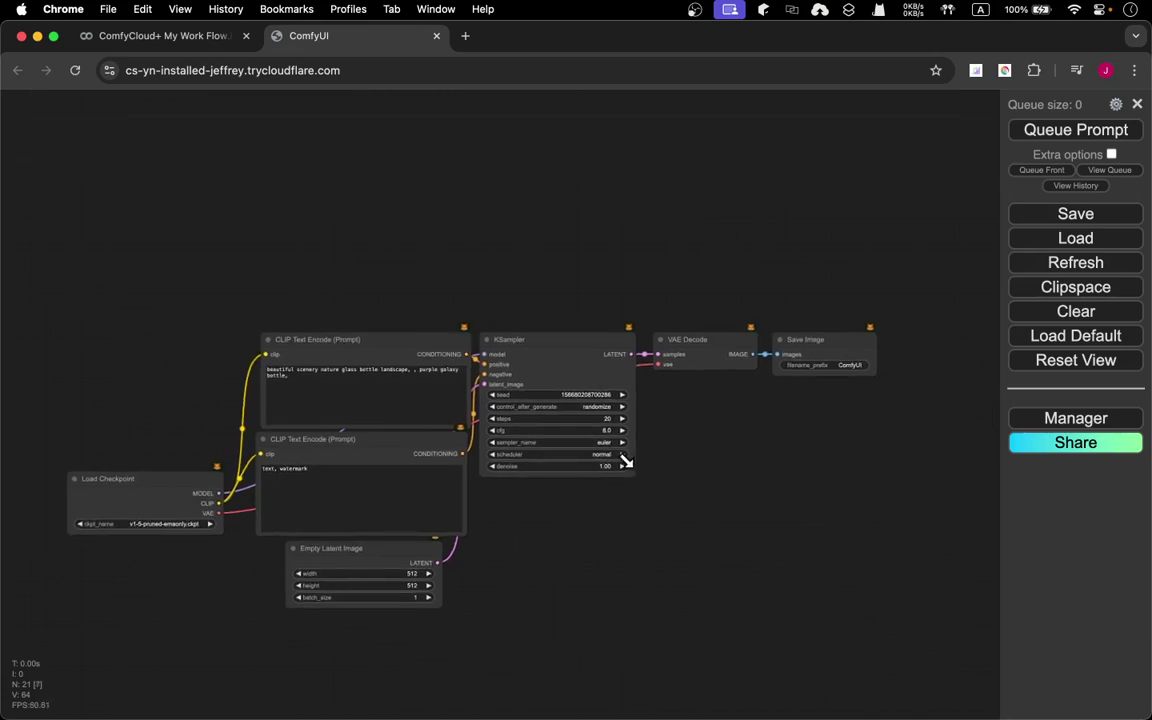
pyautogui.scroll(-8, 203, 234)
pyautogui.scroll(7, 203, 234)
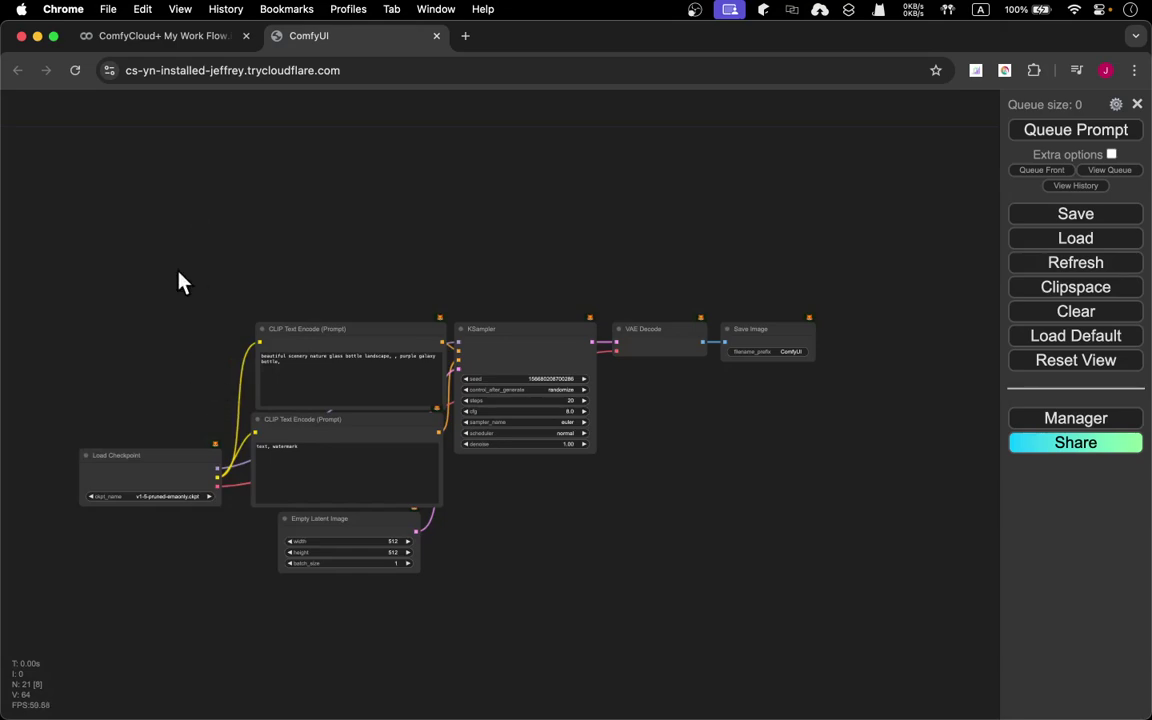
pyautogui.moveTo(180, 283); pyautogui.dragTo(373, 463)
pyautogui.scroll(-3, 300, 500)
pyautogui.scroll(2, 330, 650)
pyautogui.moveTo(335, 665); pyautogui.dragTo(219, 391)
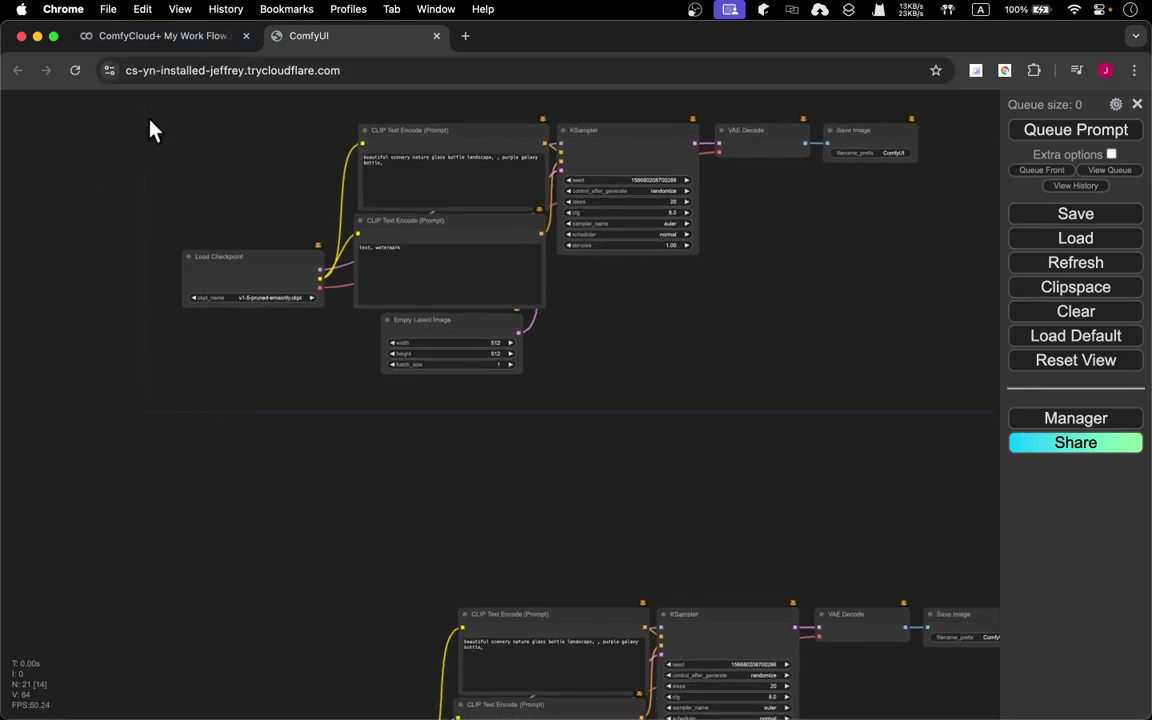
pyautogui.moveTo(453, 532); pyautogui.dragTo(415, 324)
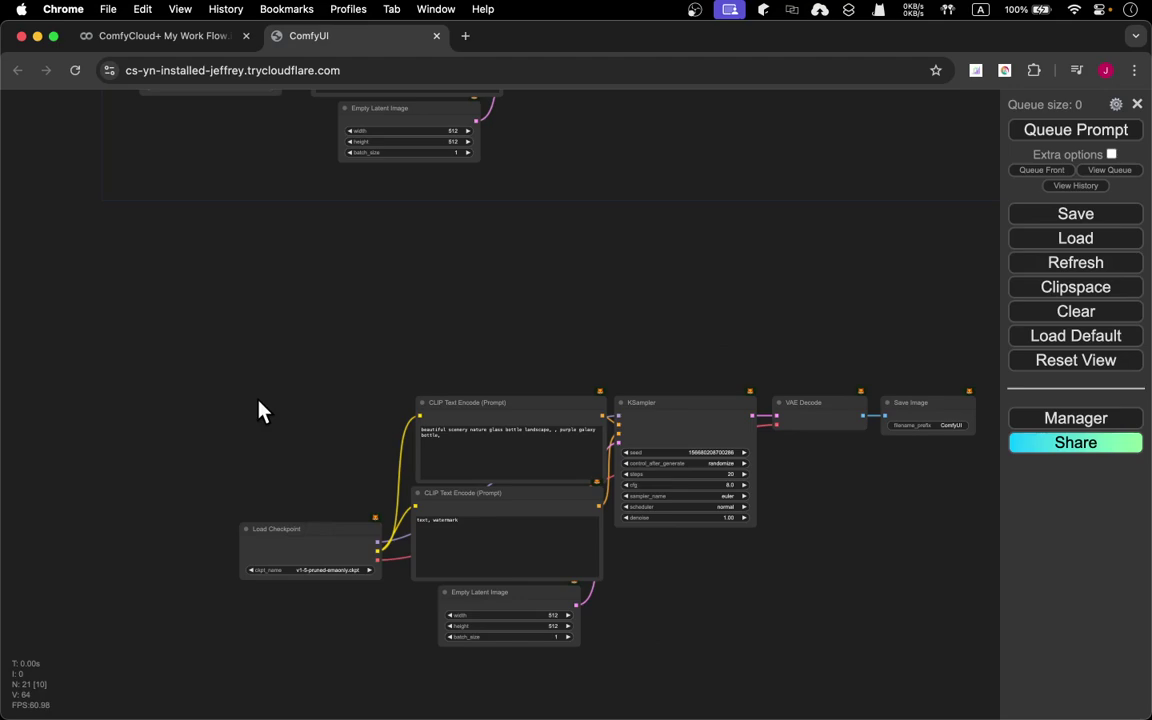
pyautogui.moveTo(260, 409); pyautogui.dragTo(251, 375)
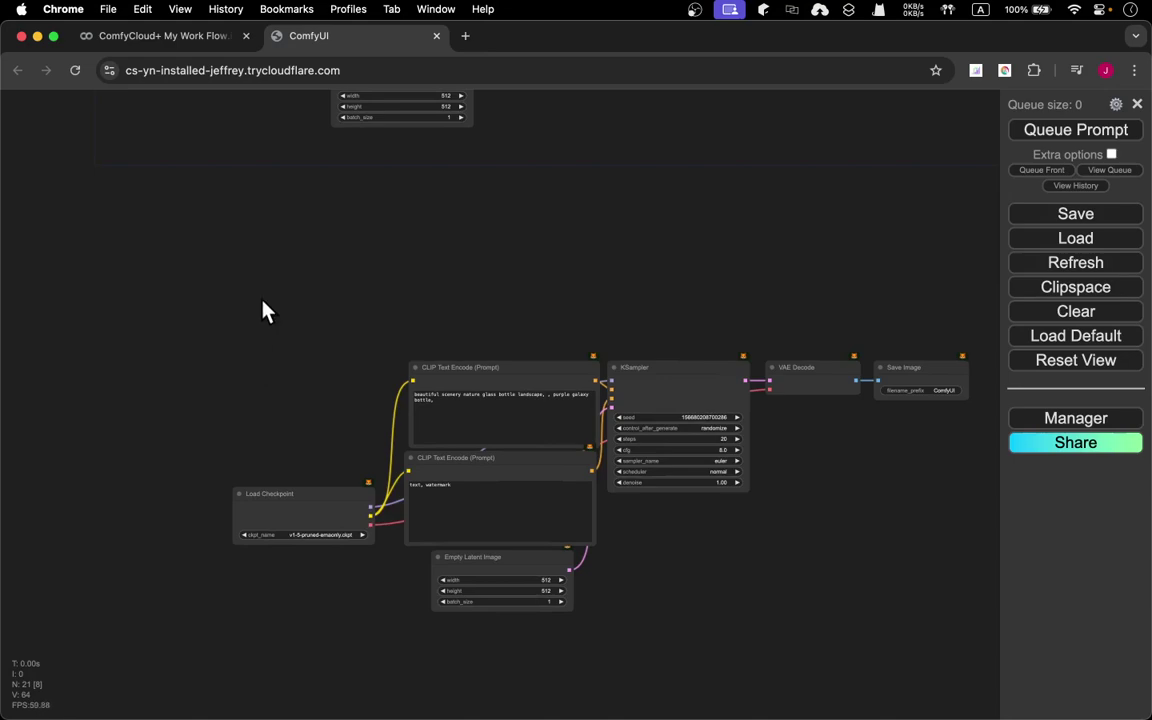
pyautogui.moveTo(238, 296)
pyautogui.mouseDown()
pyautogui.moveTo(289, 312)
pyautogui.moveTo(237, 288)
pyautogui.mouseUp()
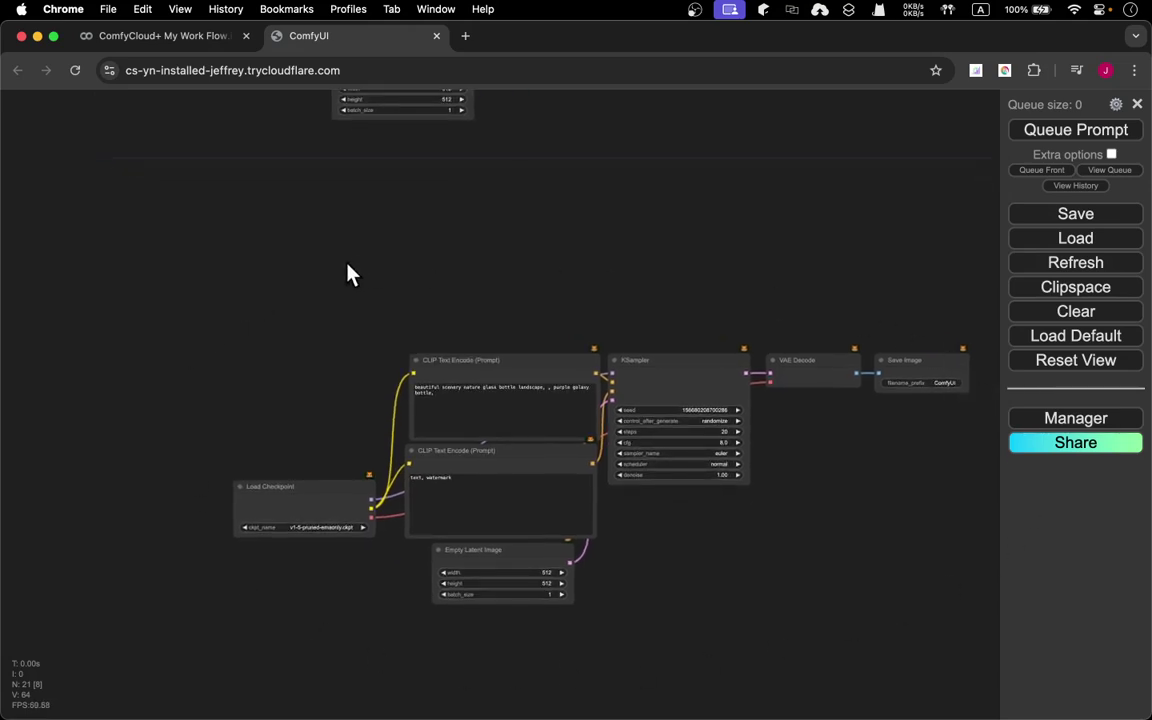
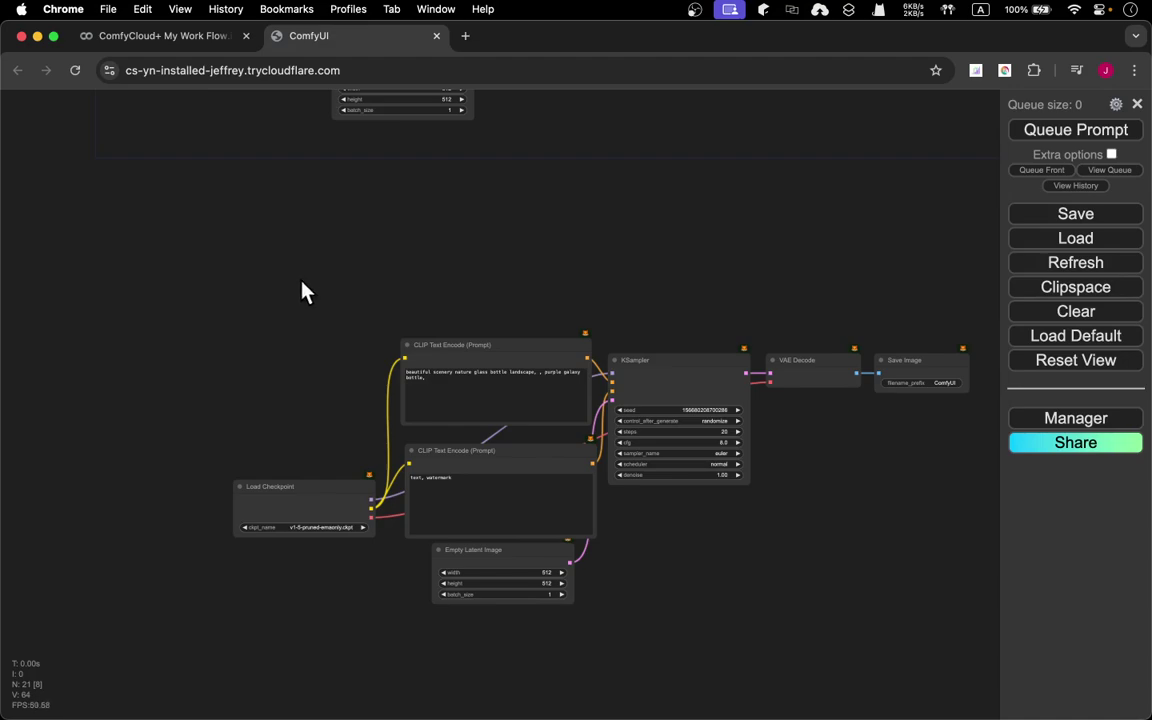
# Select all seven nodes of the lowest chain and move them together into line beneath the middle chain.
pyautogui.moveTo(197, 260); pyautogui.dragTo(981, 668)
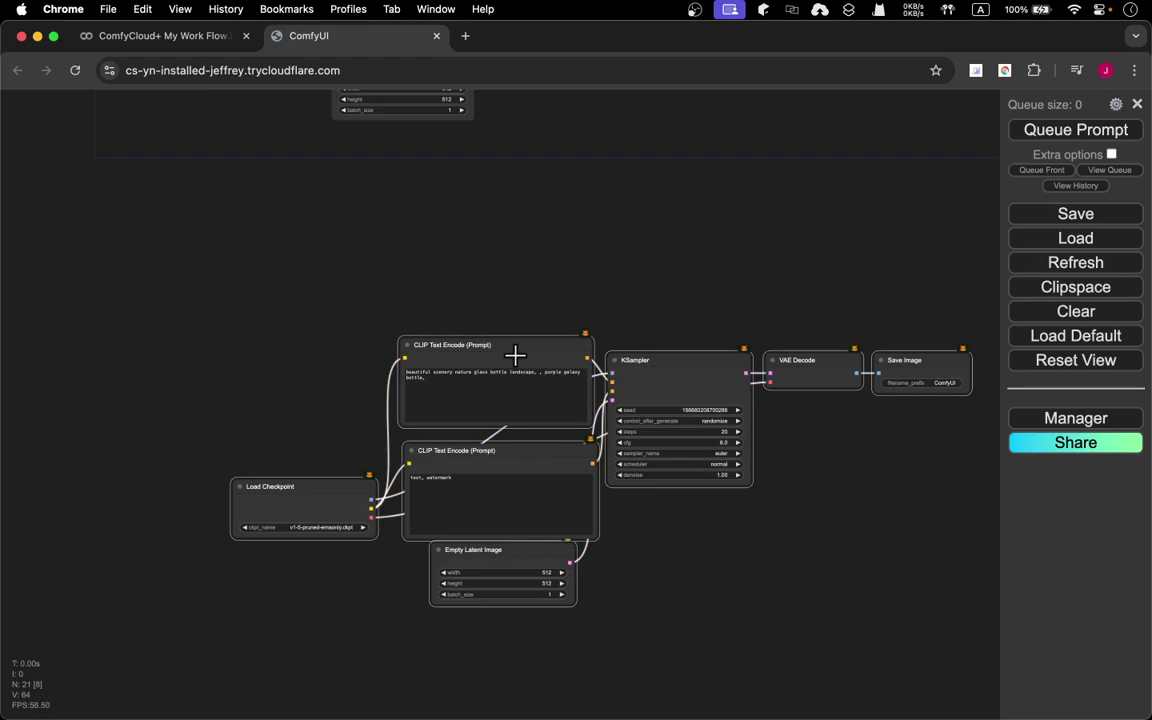
pyautogui.moveTo(515, 354); pyautogui.dragTo(268, 268)
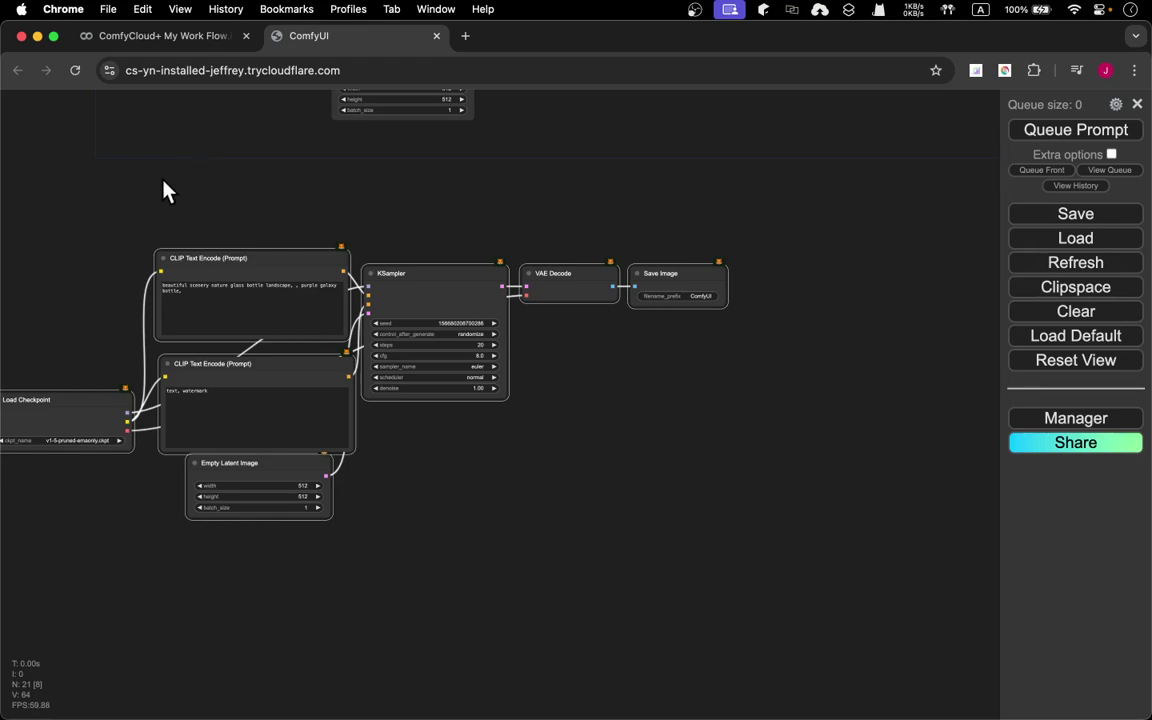
pyautogui.moveTo(165, 186); pyautogui.dragTo(216, 273)
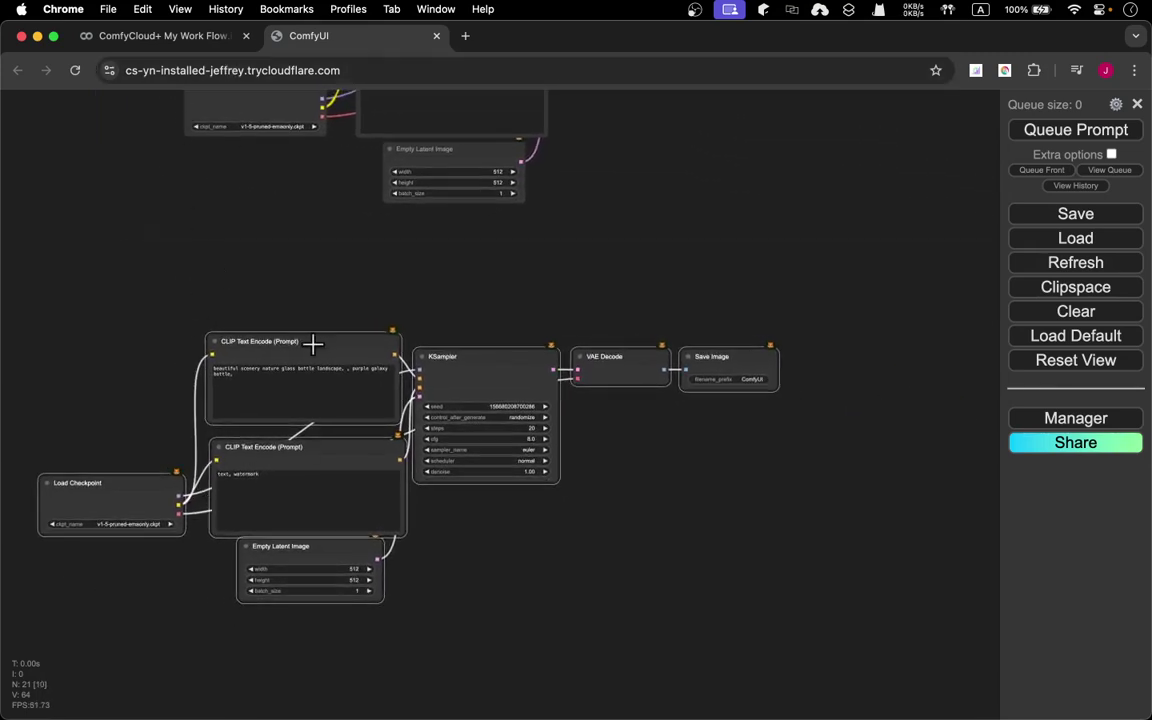
pyautogui.moveTo(309, 342); pyautogui.dragTo(444, 345)
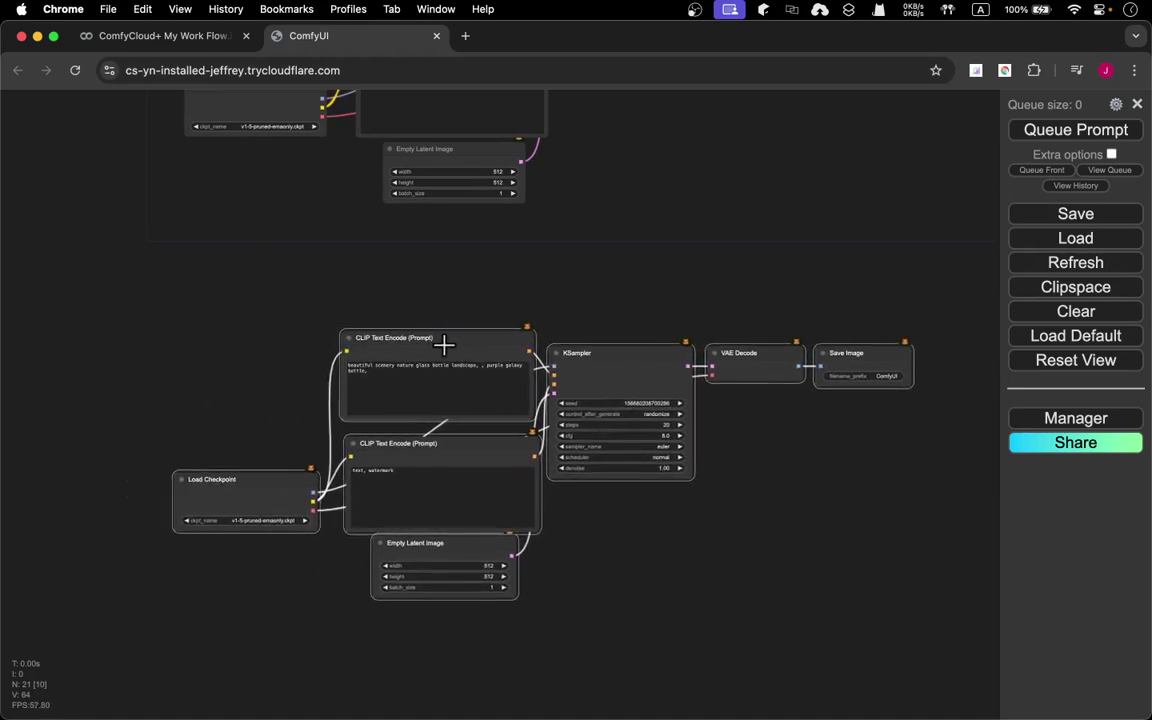
pyautogui.scroll(-8, 600, 243)
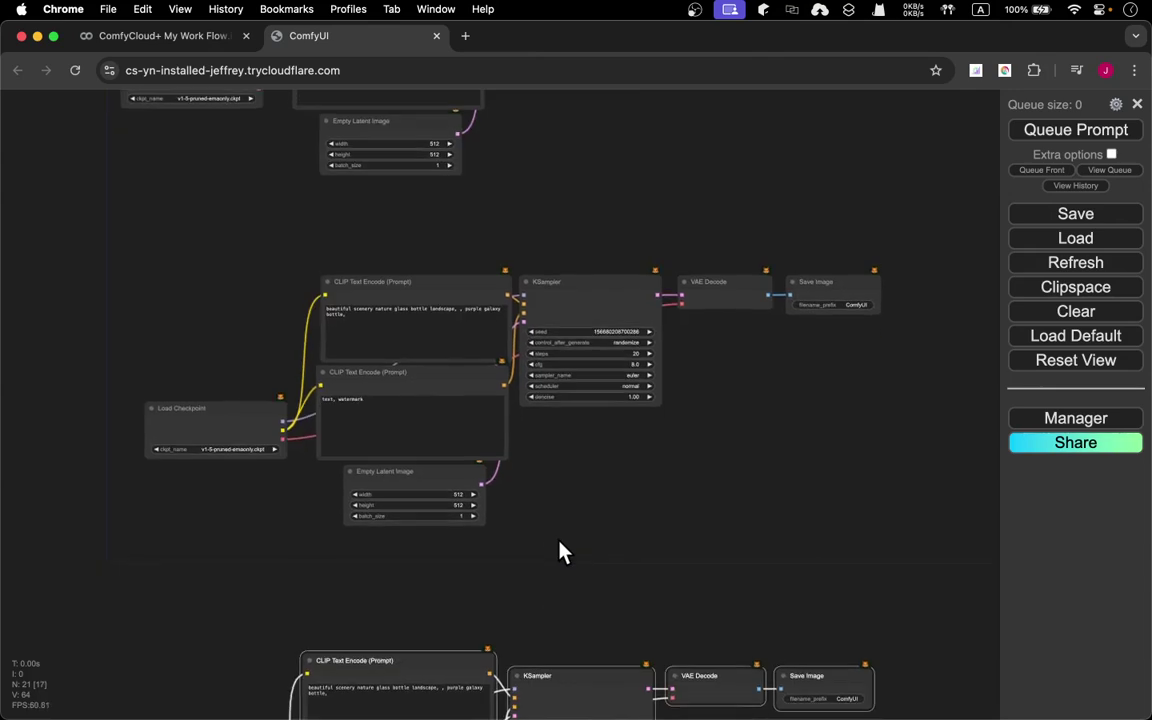
pyautogui.scroll(4, 715, 321)
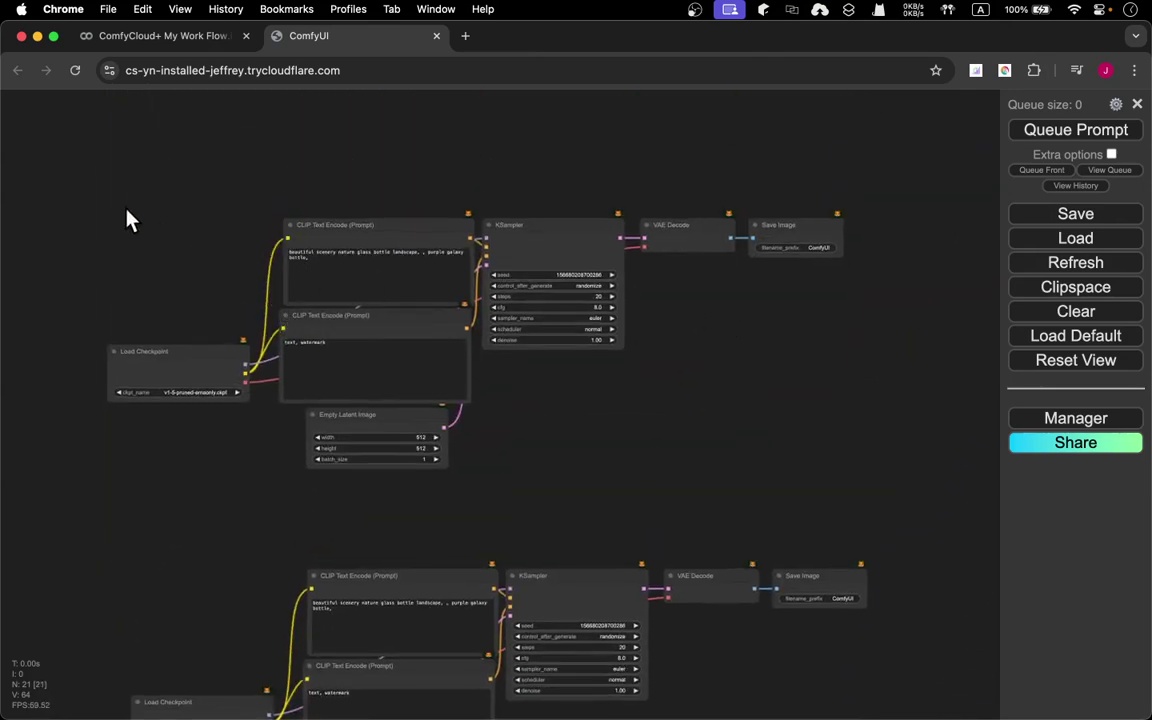
# Select all seven nodes of the uppermost chain, shift them together slightly to the right, and deselect them.
pyautogui.scroll(10, 88, 187)
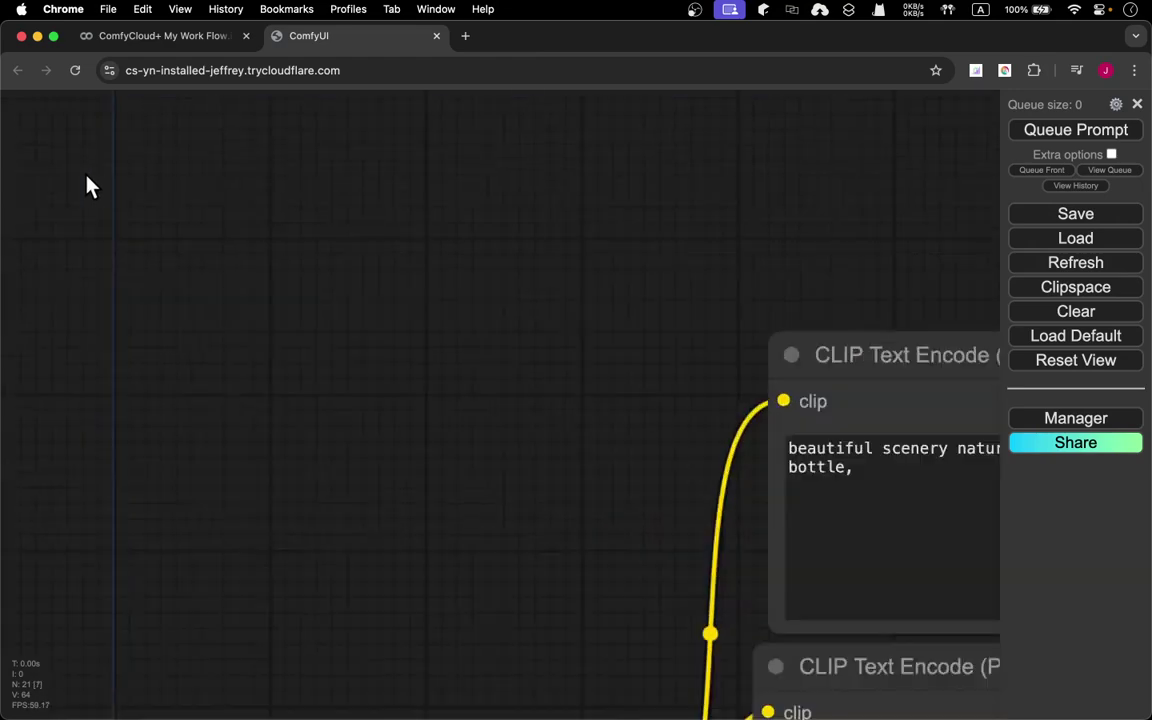
pyautogui.scroll(-10, 88, 187)
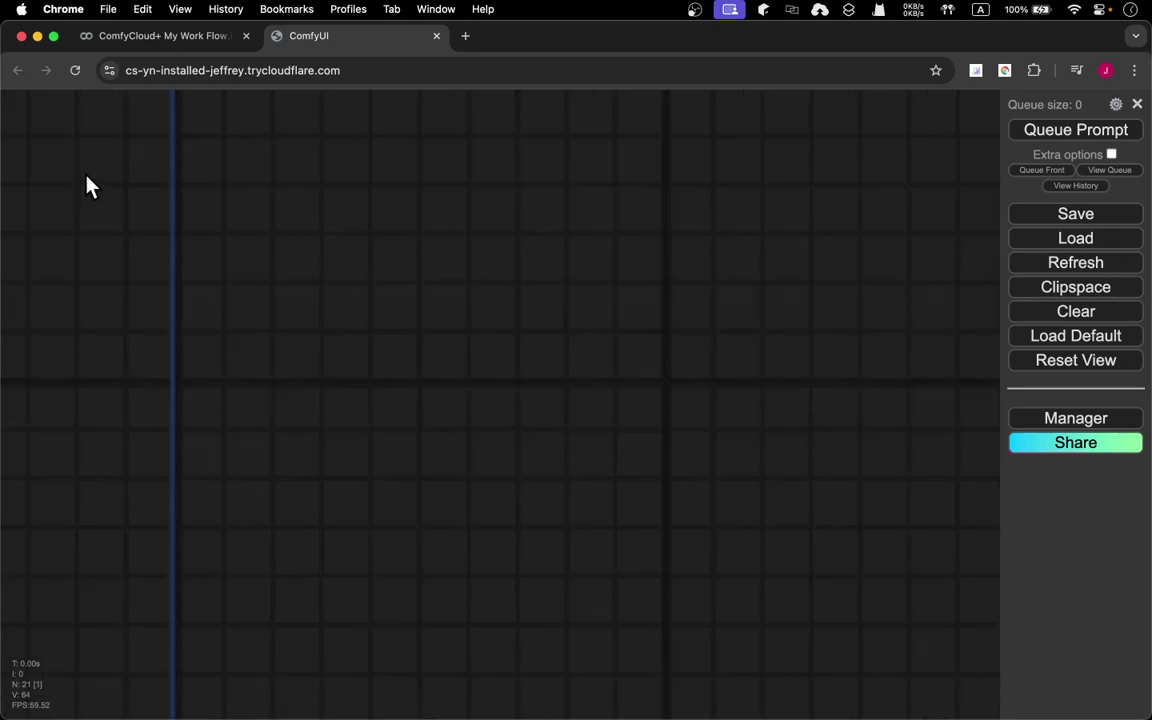
pyautogui.scroll(3, 88, 187)
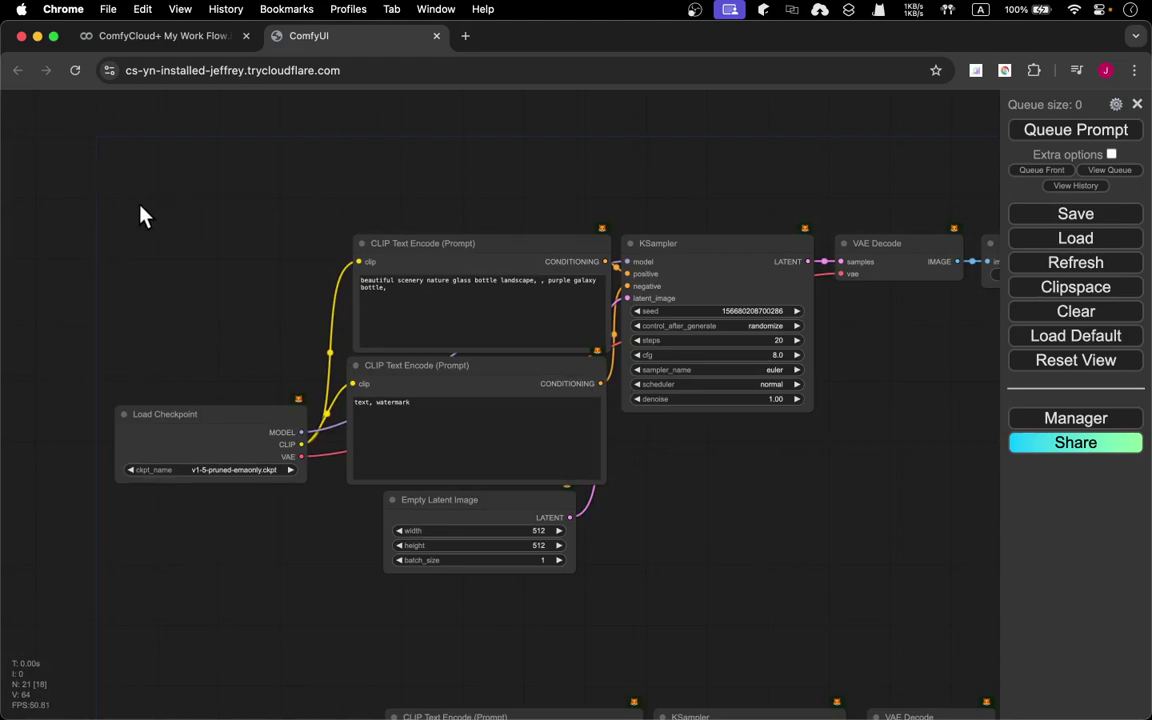
pyautogui.scroll(5, 98, 207)
pyautogui.scroll(-8, 98, 207)
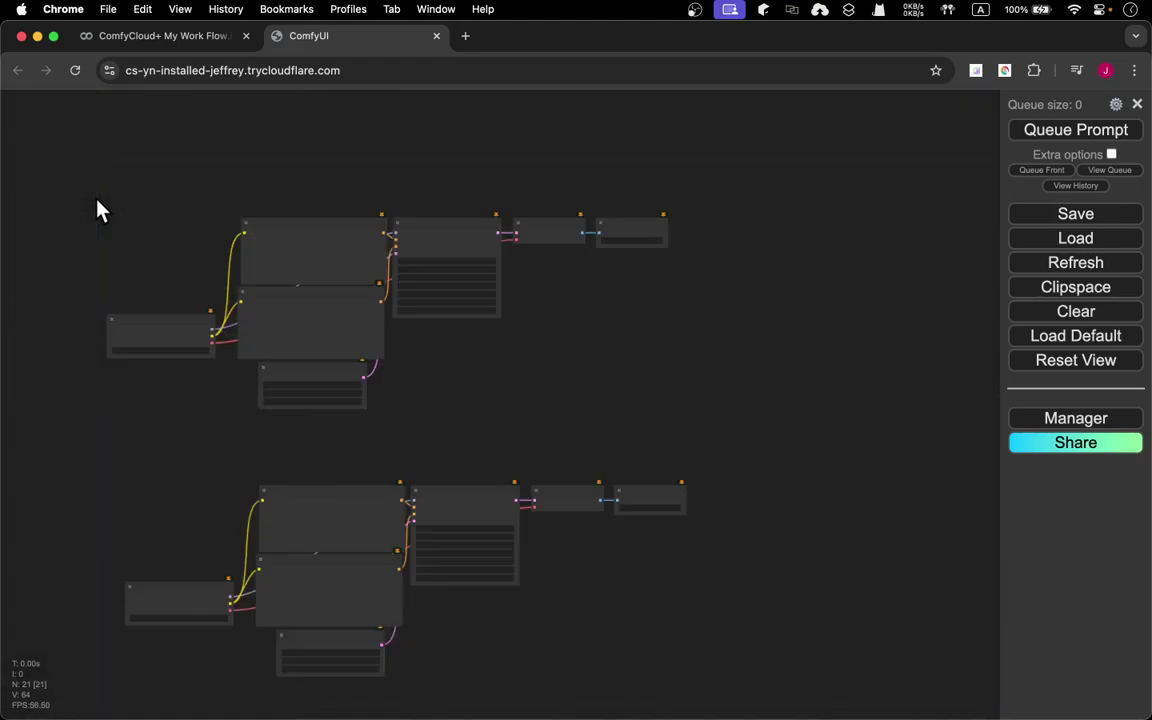
pyautogui.scroll(7, 98, 208)
pyautogui.scroll(-3, 98, 208)
pyautogui.scroll(1, 98, 208)
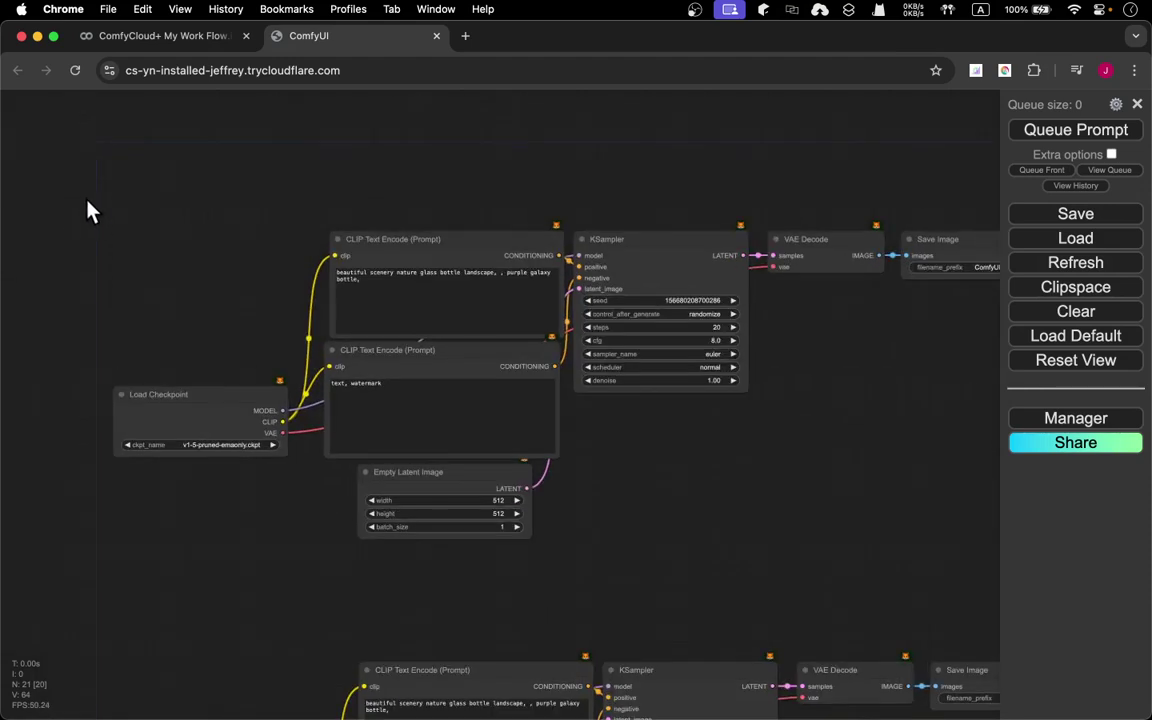
pyautogui.moveTo(87, 200); pyautogui.dragTo(975, 574)
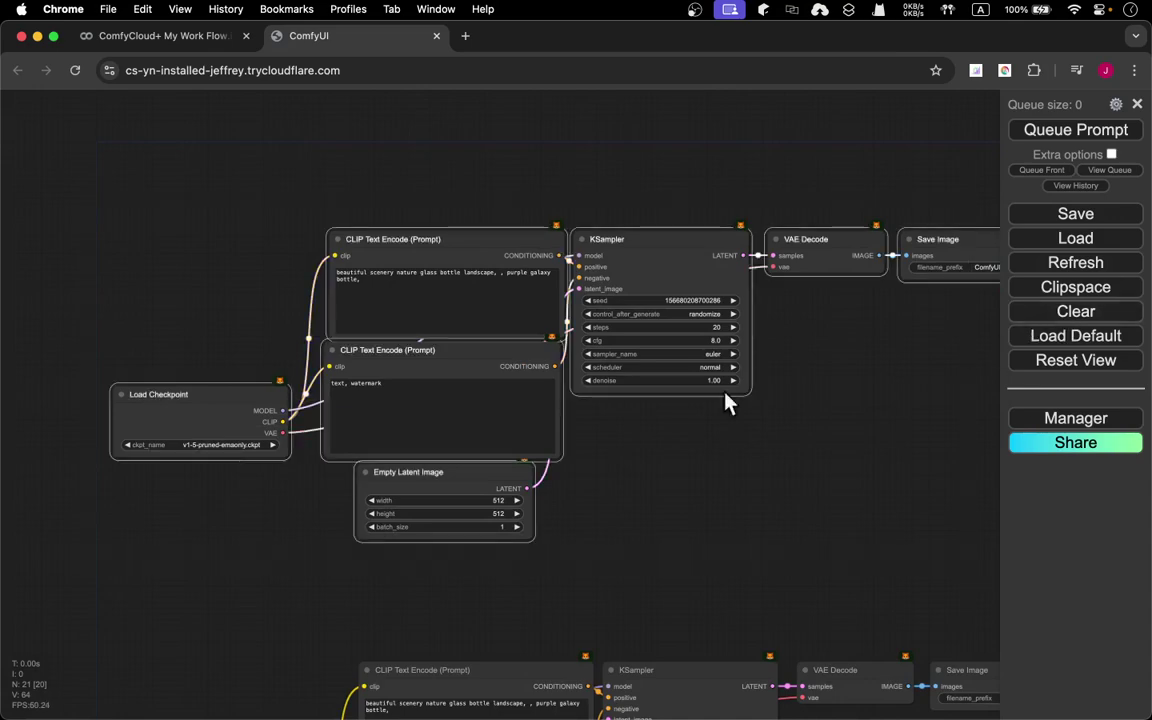
pyautogui.click(216, 404)
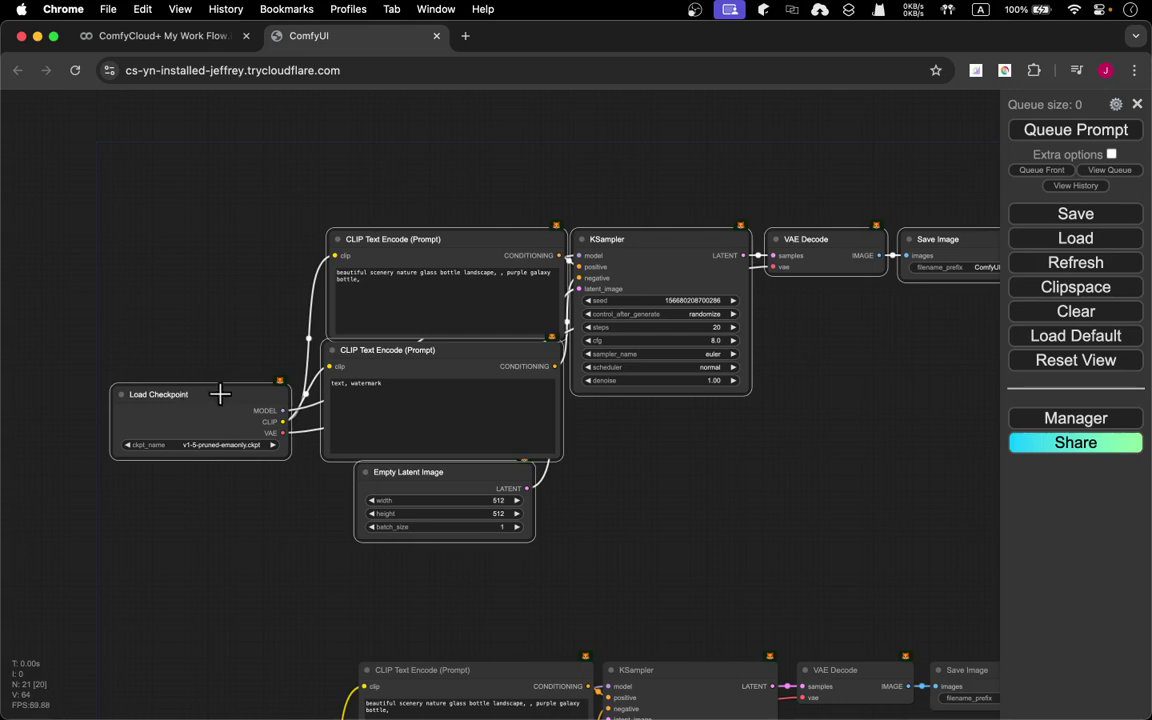
pyautogui.moveTo(220, 394); pyautogui.dragTo(258, 392)
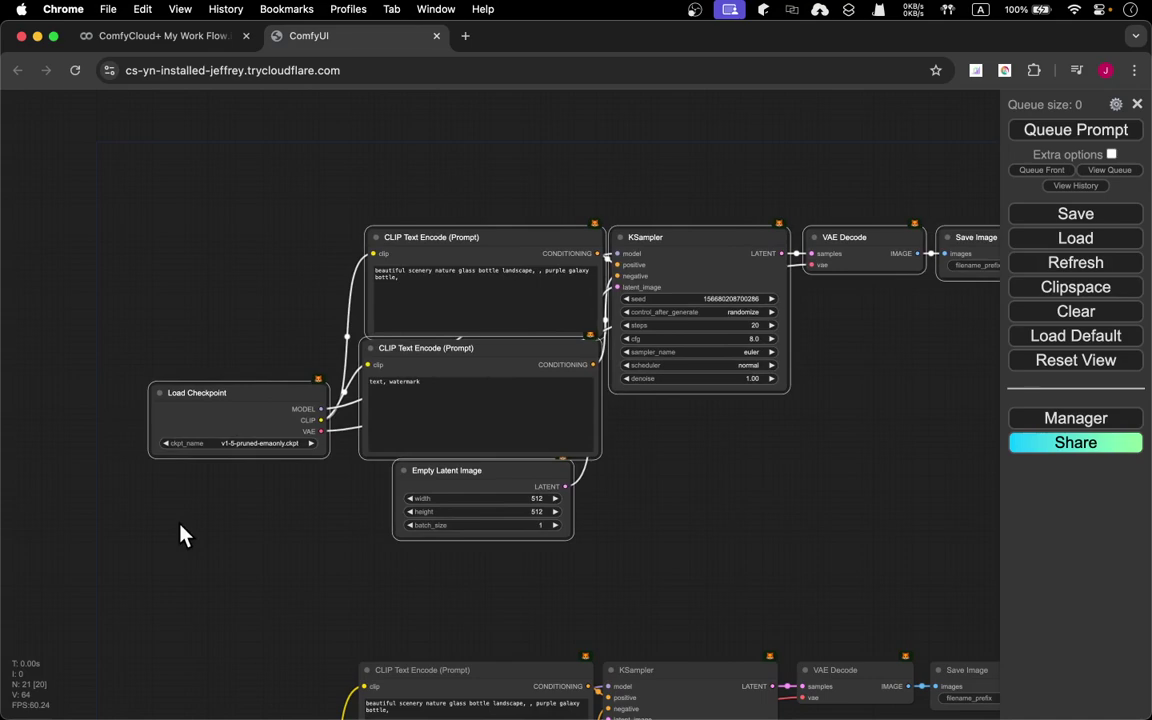
pyautogui.click(176, 556)
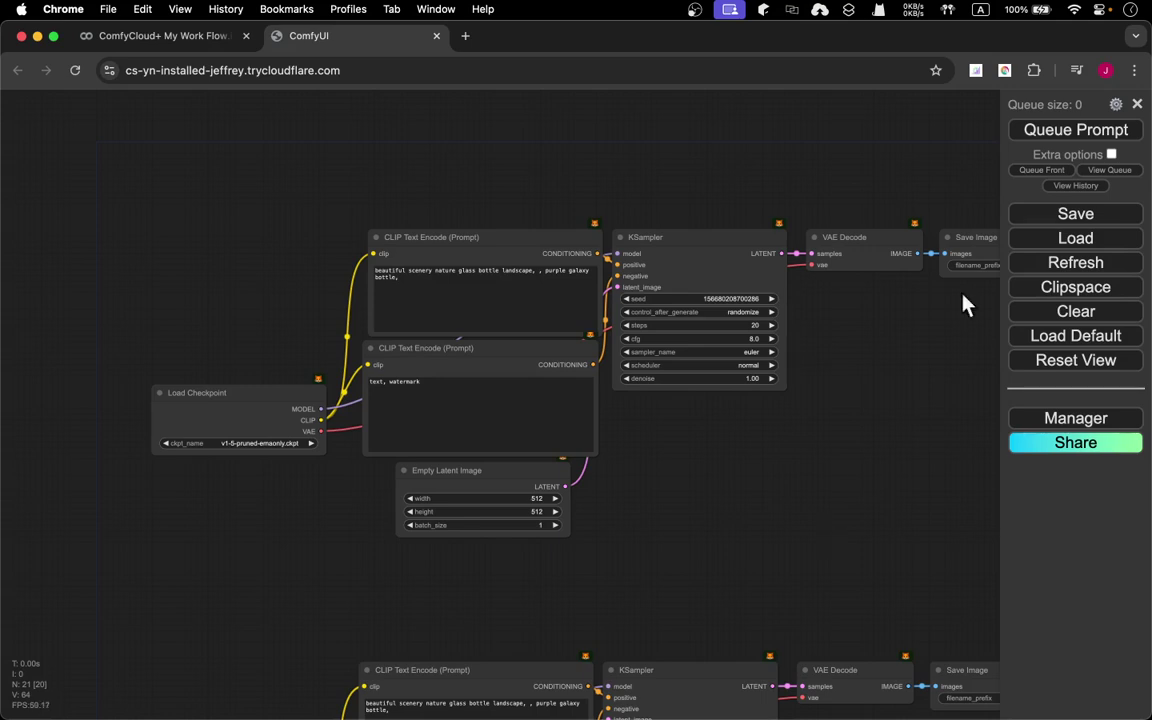
pyautogui.scroll(-3, 768, 390)
pyautogui.scroll(-3, 767, 389)
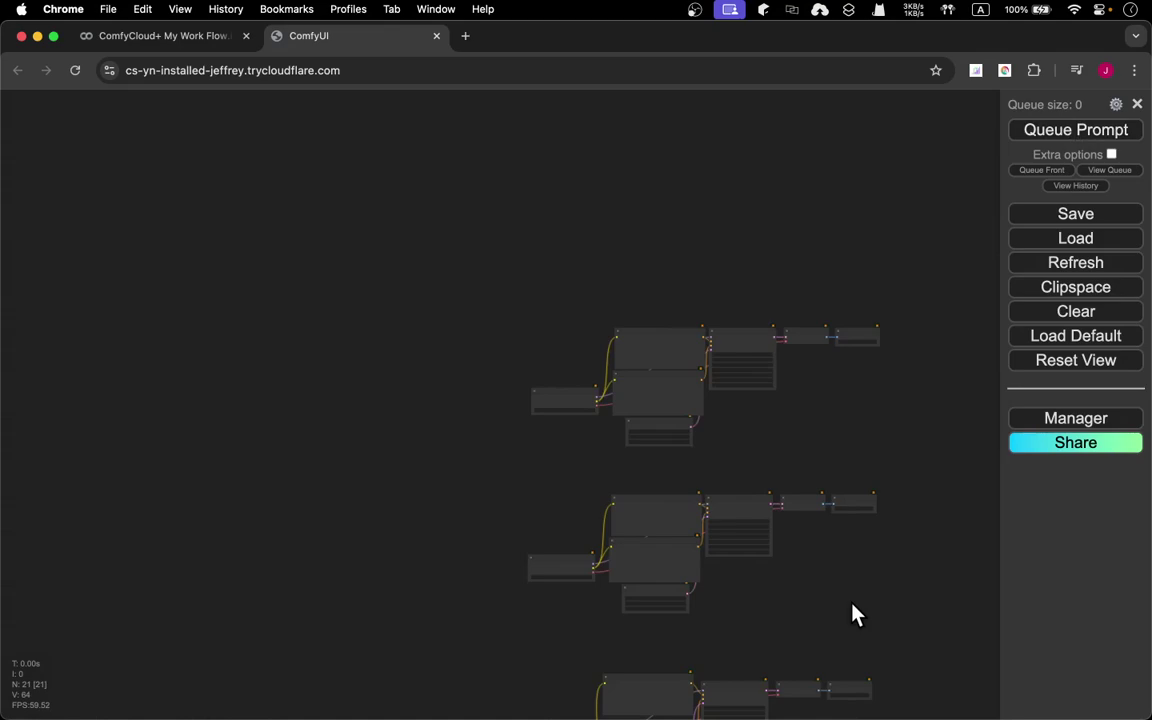
pyautogui.moveTo(855, 615); pyautogui.dragTo(705, 449)
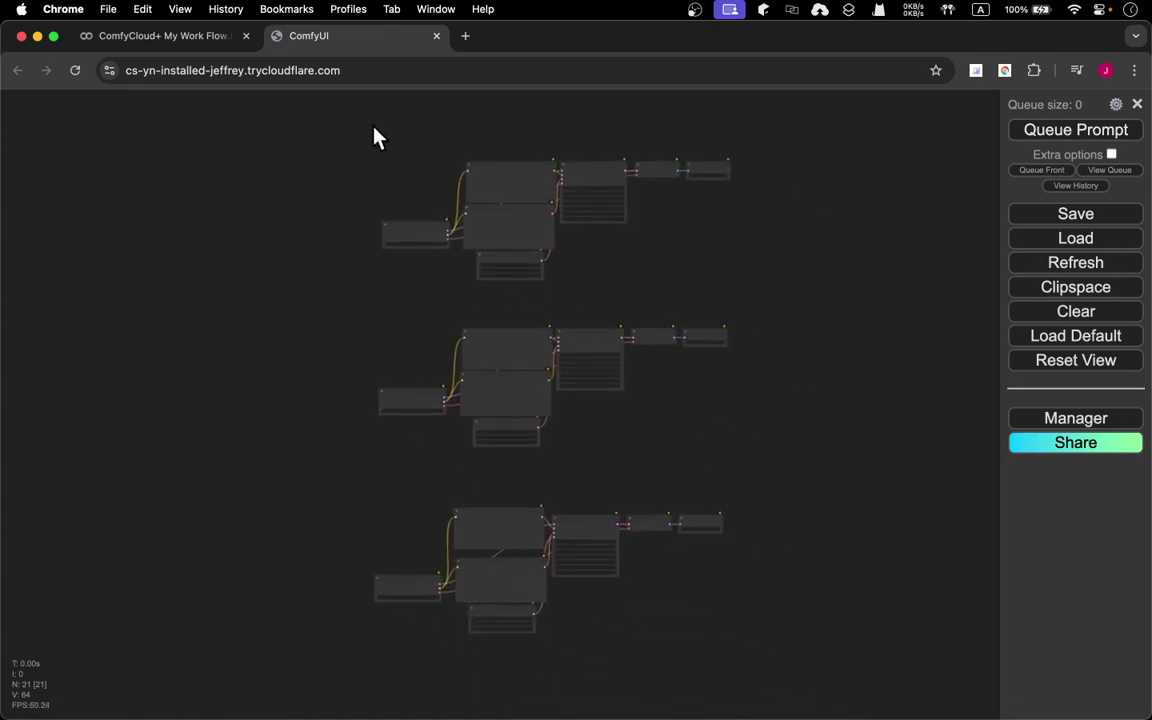
# Try adding a group beside the uppermost chain's first CLIP Text Encode node and moving it, and undo both changes.
pyautogui.scroll(5, 445, 143)
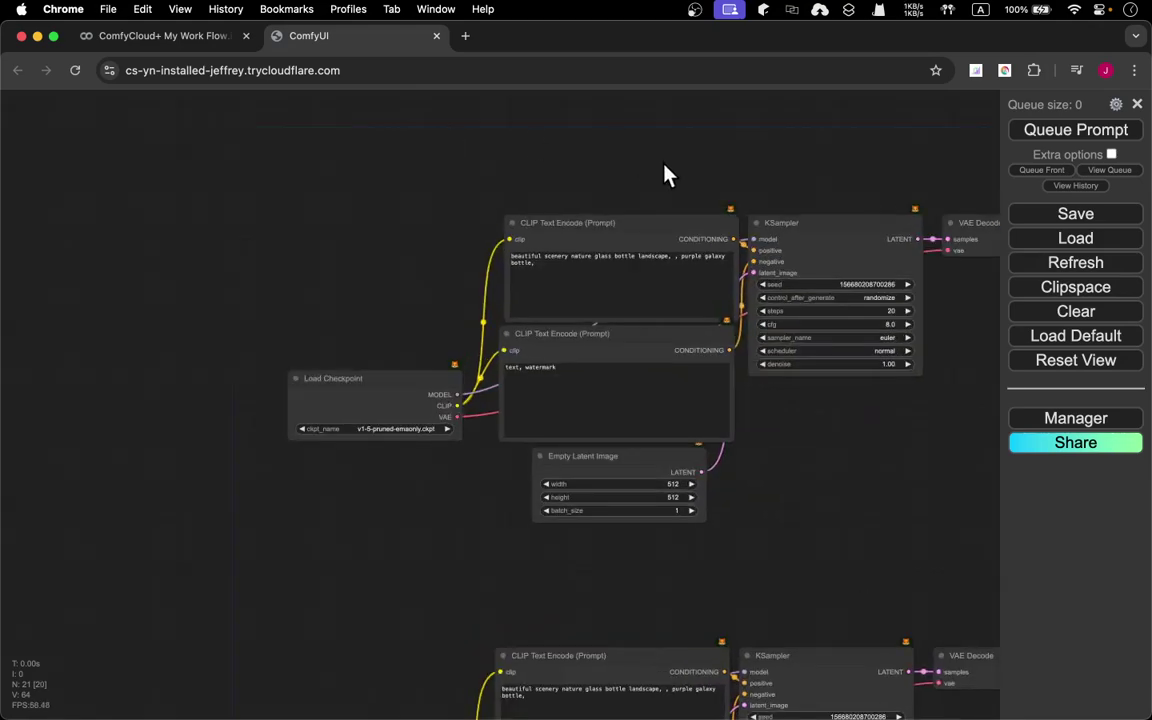
pyautogui.scroll(10, 668, 175)
pyautogui.scroll(-12, 668, 175)
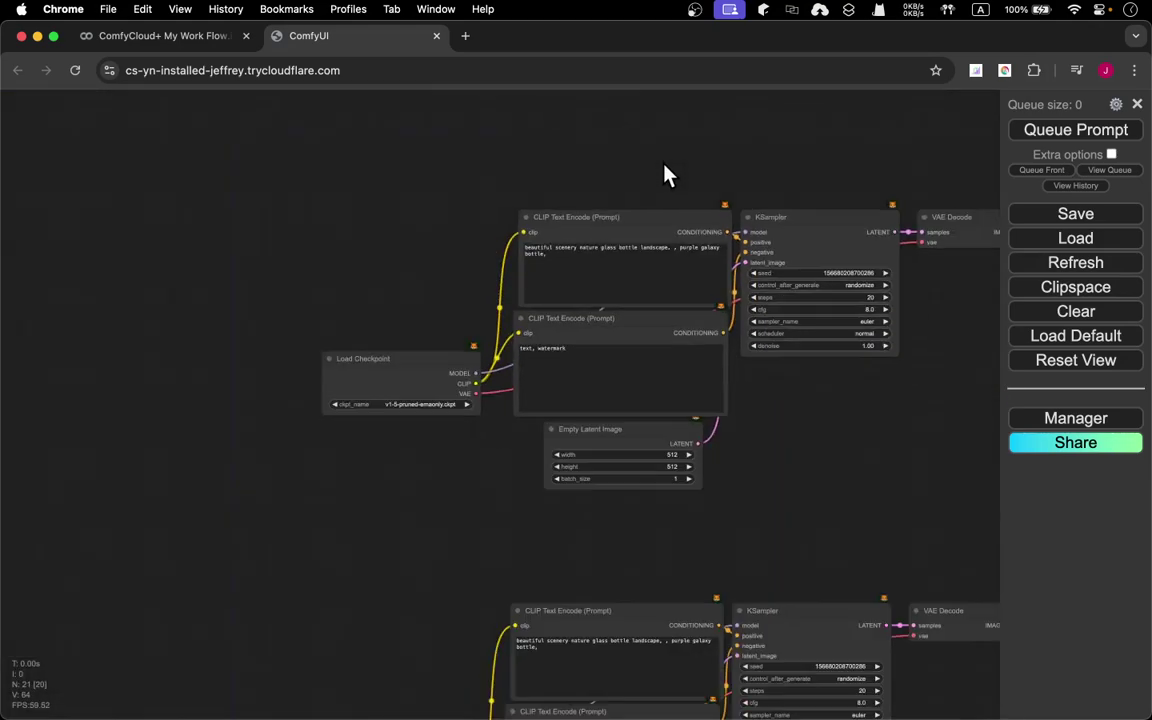
pyautogui.scroll(2, 668, 175)
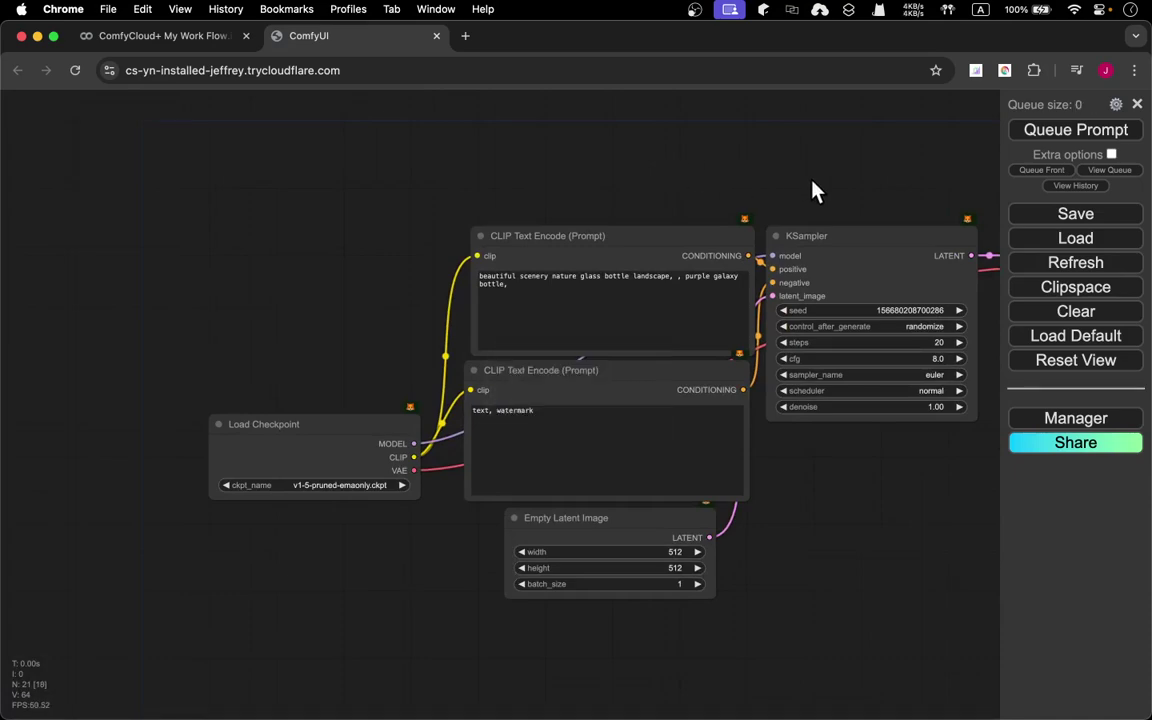
pyautogui.rightClick(333, 180)
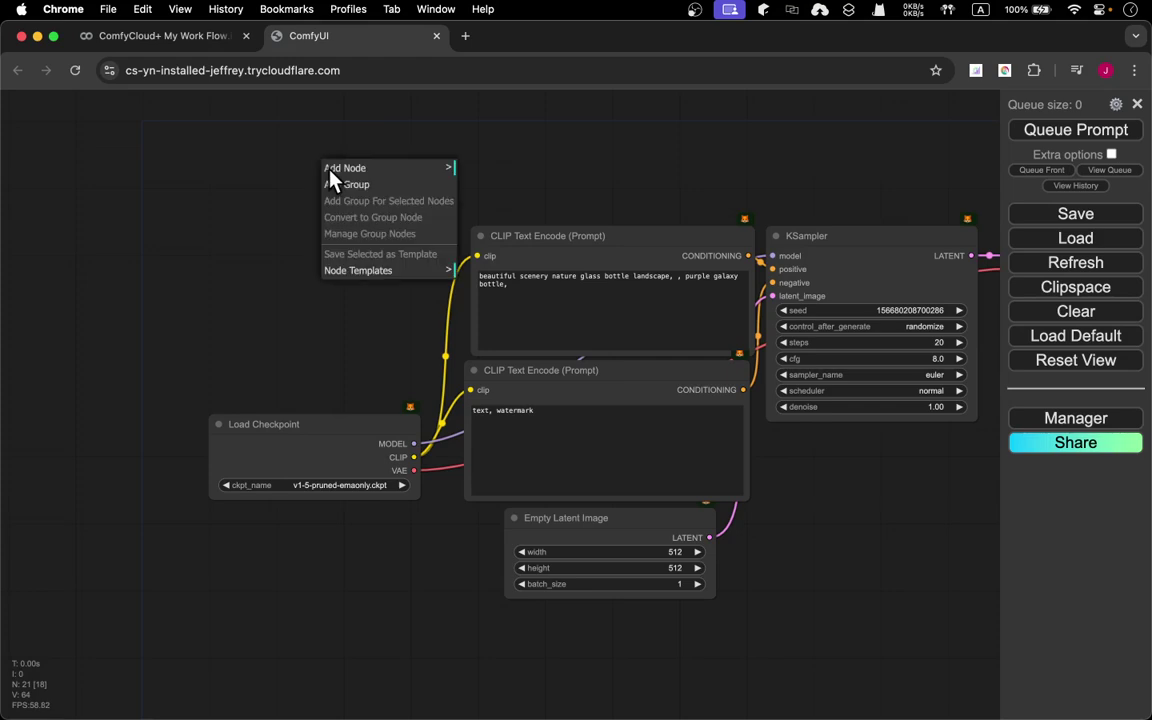
pyautogui.click(410, 192)
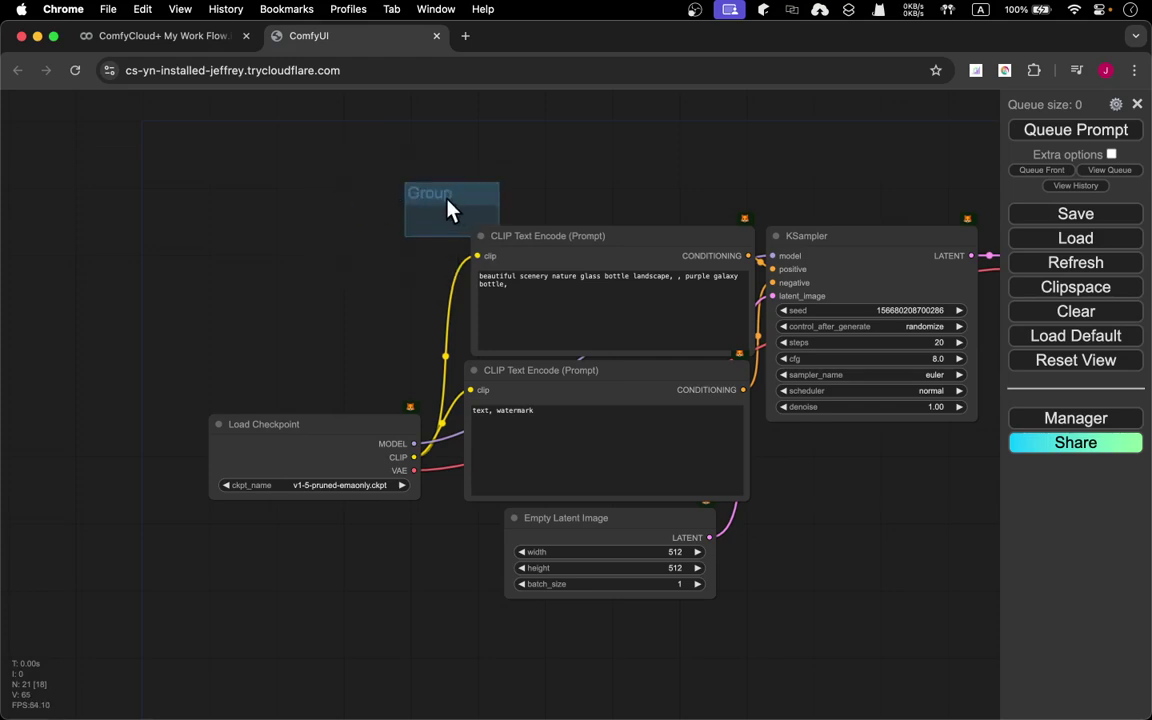
pyautogui.moveTo(447, 200); pyautogui.dragTo(404, 203)
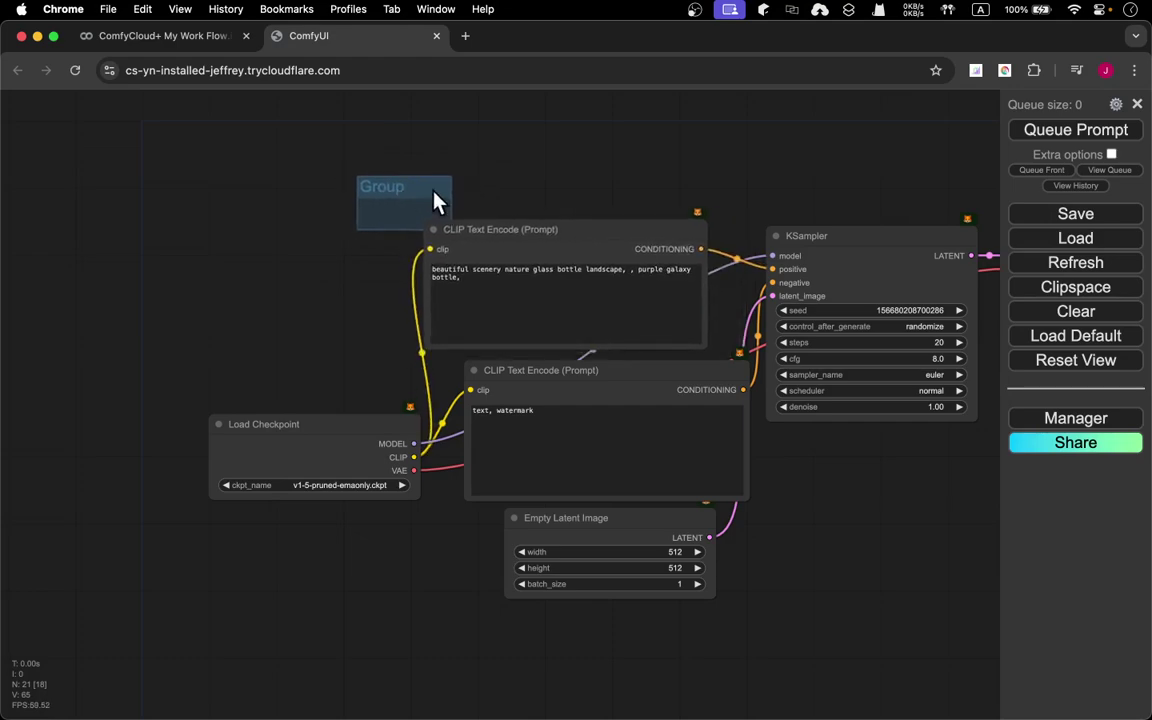
pyautogui.press('super+z')
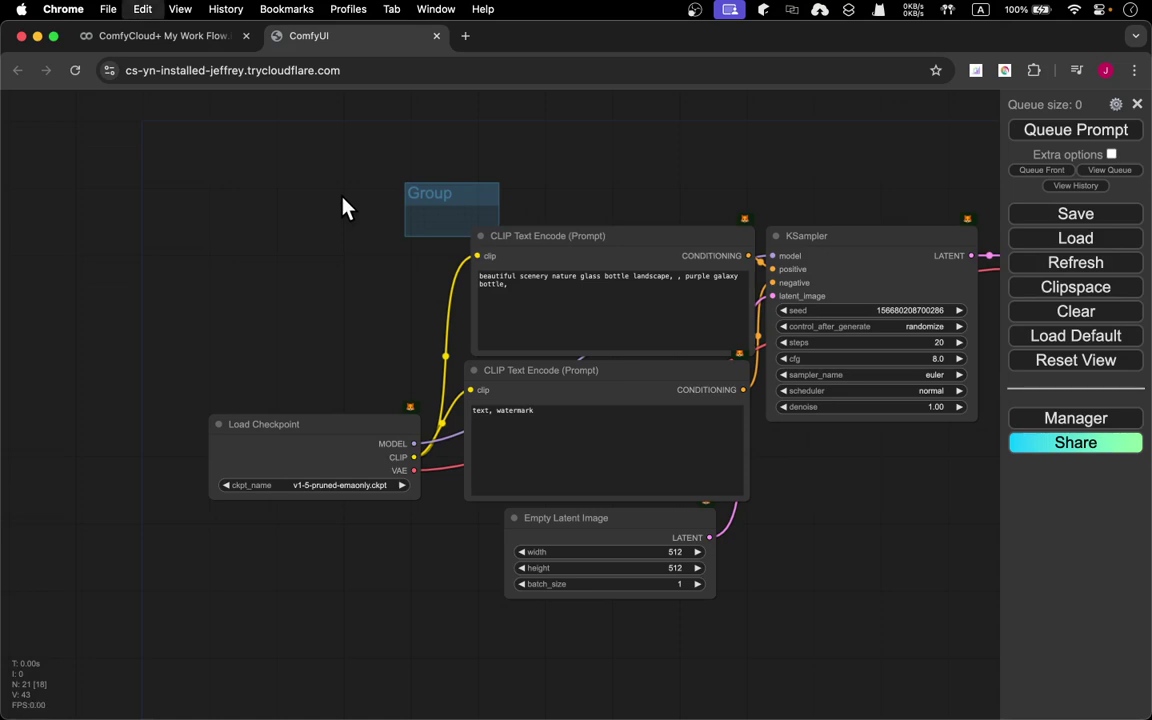
pyautogui.press('super+z')
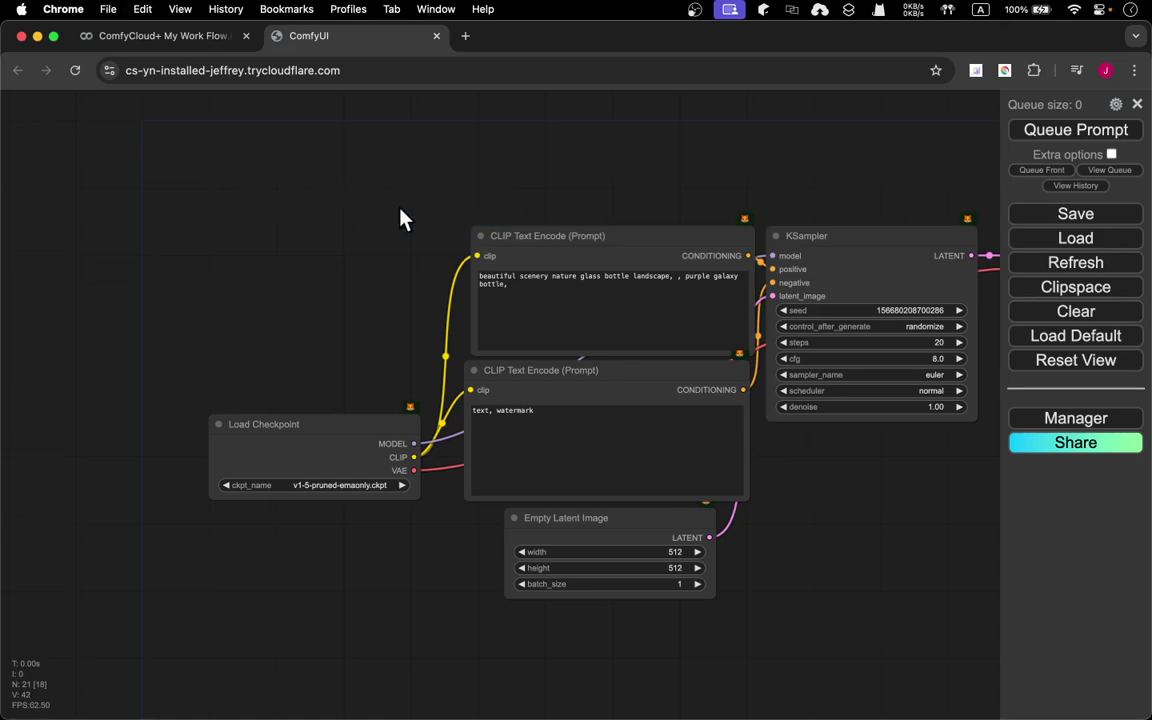
# Add a new group in the empty area above the uppermost chain's Load Checkpoint node.
pyautogui.rightClick(210, 193)
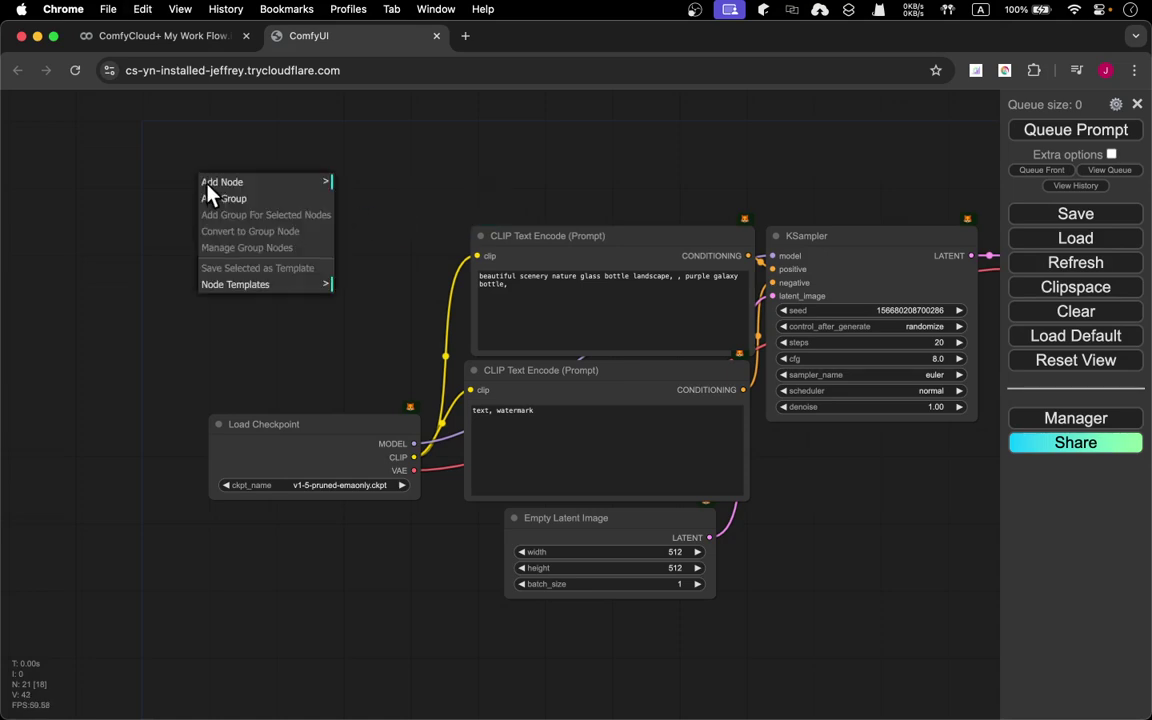
pyautogui.click(266, 200)
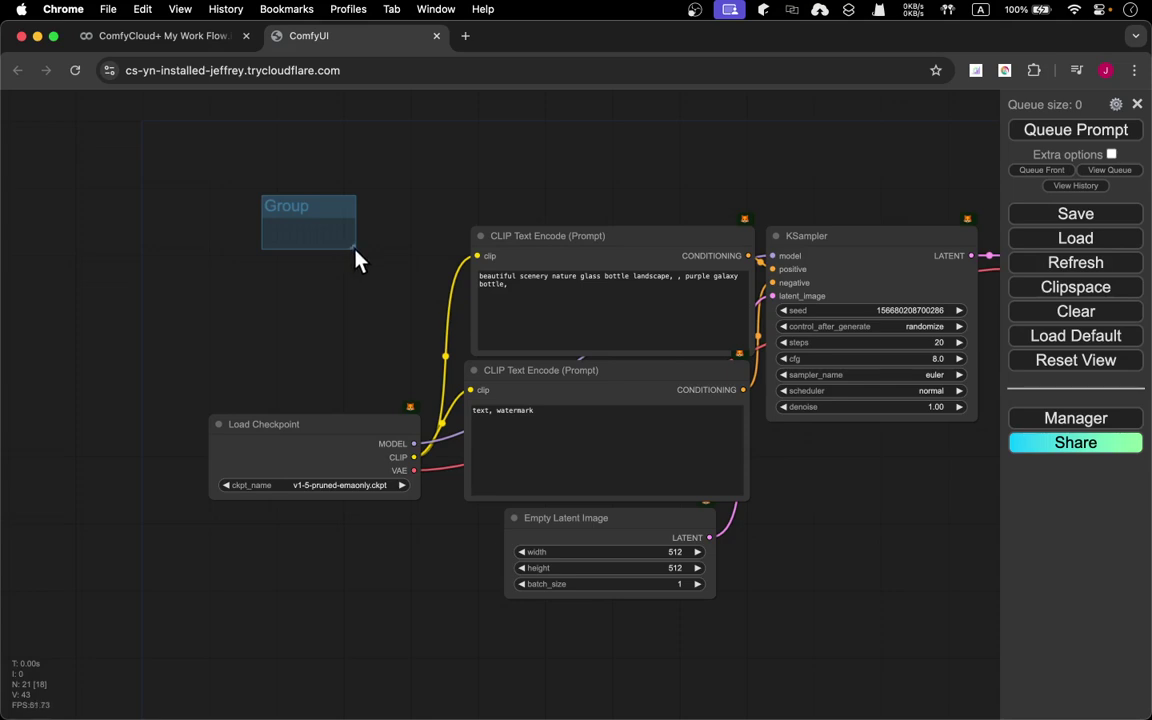
# Try widening the group until it overlaps the first CLIP Text Encode node and moving them together, and undo these changes.
pyautogui.moveTo(355, 250); pyautogui.dragTo(494, 250)
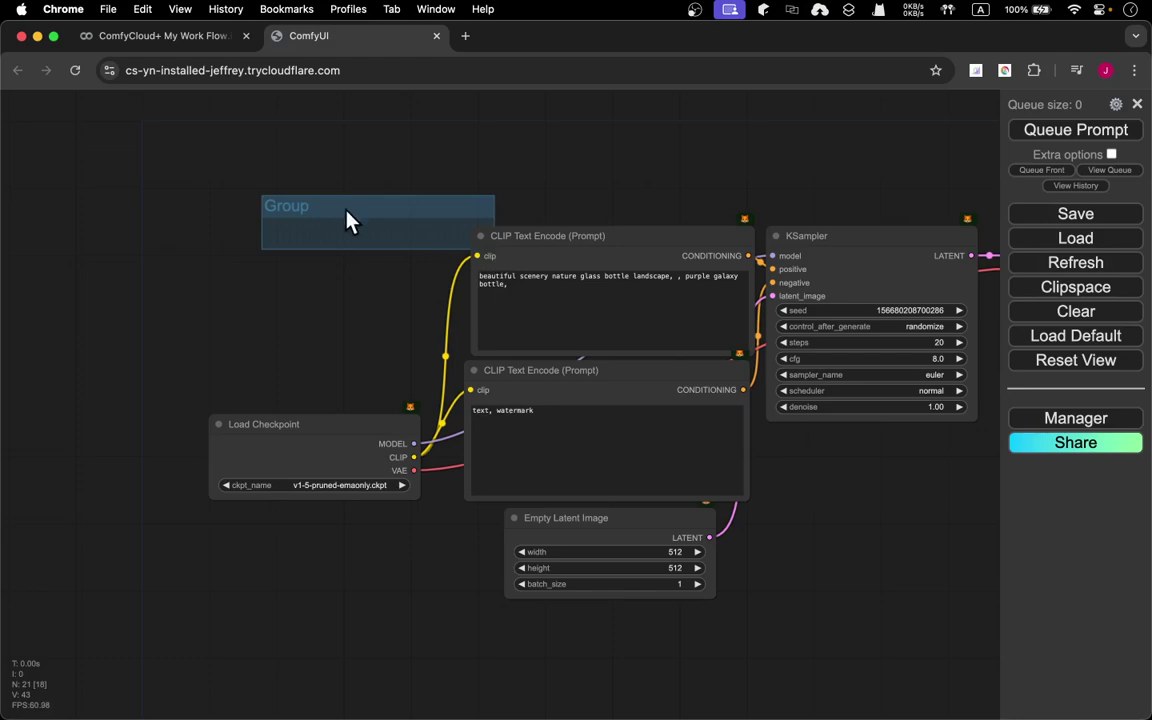
pyautogui.moveTo(347, 220); pyautogui.dragTo(338, 218)
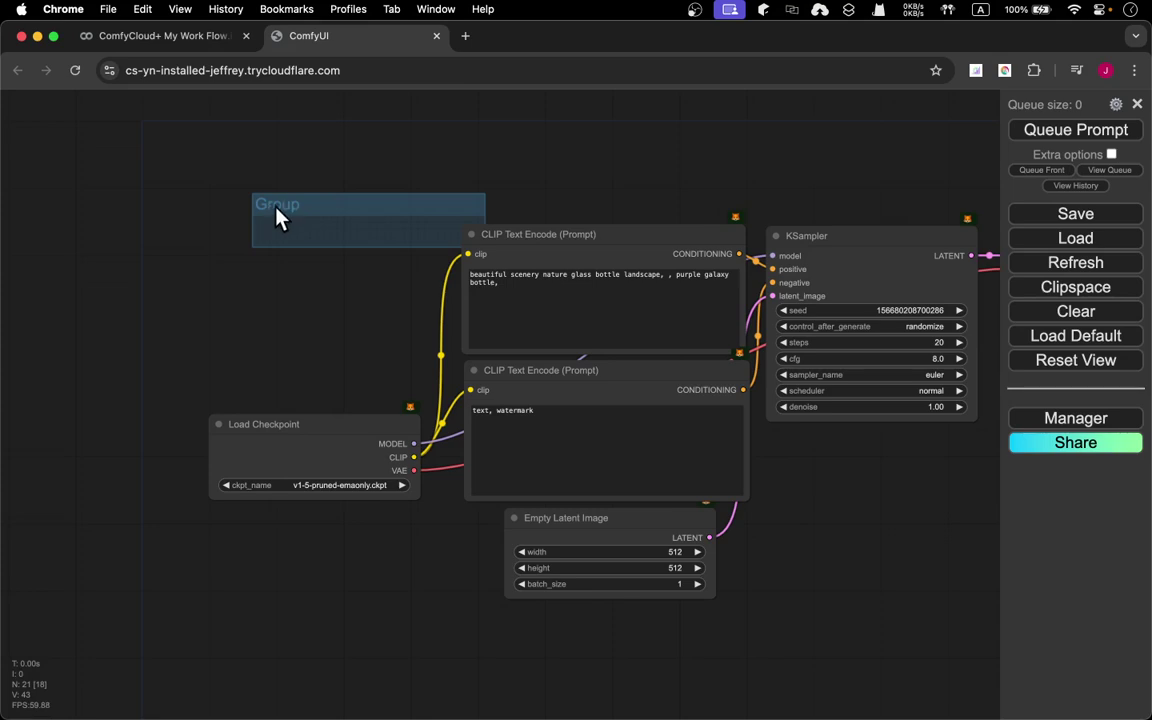
pyautogui.moveTo(277, 208)
pyautogui.mouseDown()
pyautogui.moveTo(176, 214)
pyautogui.moveTo(228, 181)
pyautogui.moveTo(295, 183)
pyautogui.moveTo(270, 186)
pyautogui.mouseUp()
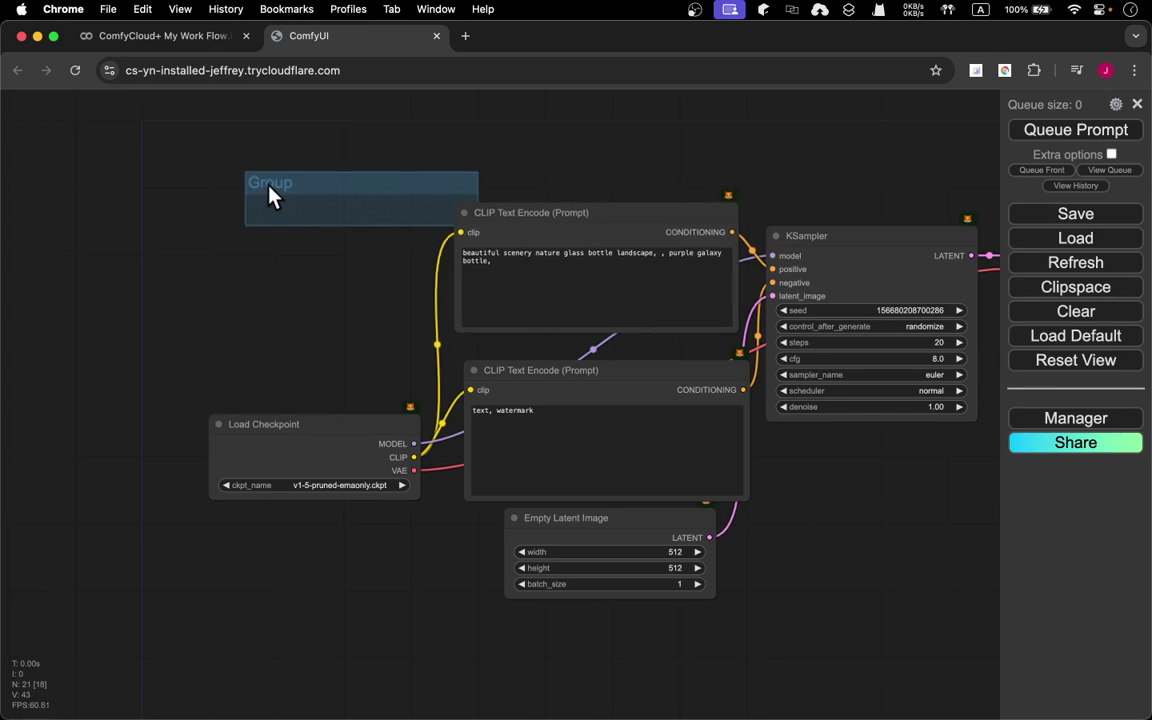
pyautogui.moveTo(273, 196)
pyautogui.mouseDown()
pyautogui.moveTo(231, 197)
pyautogui.moveTo(266, 197)
pyautogui.mouseUp()
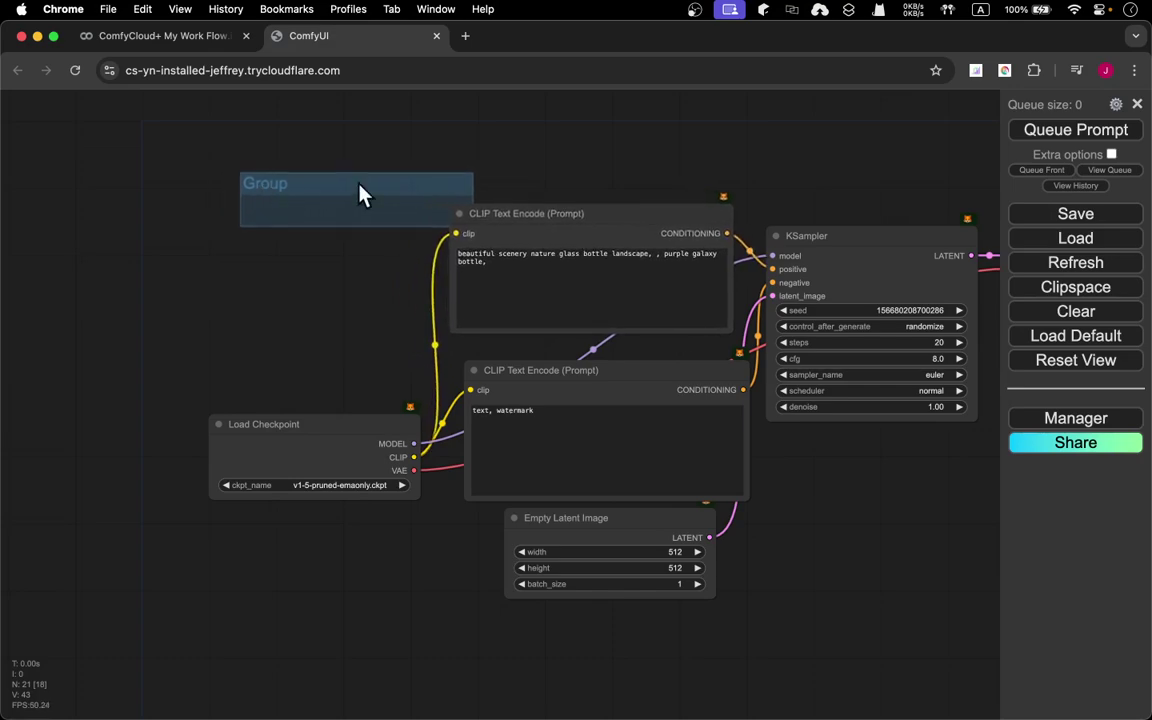
pyautogui.moveTo(751, 167); pyautogui.dragTo(512, 157)
pyautogui.scroll(-5, 512, 157)
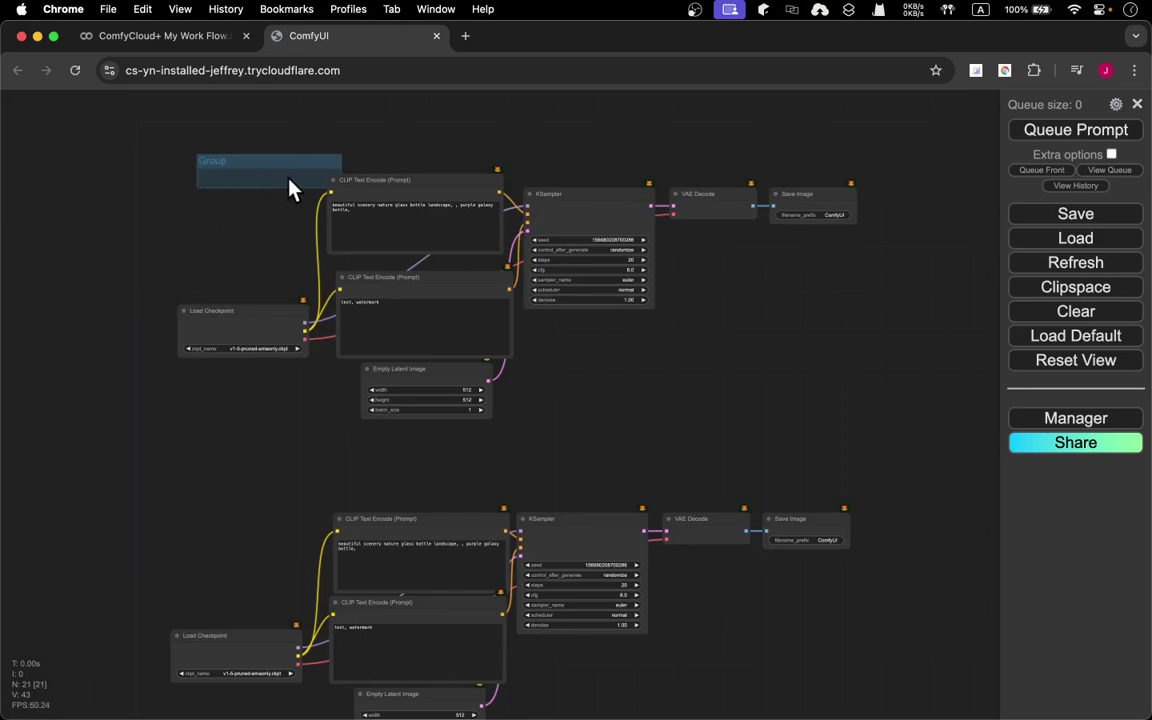
pyautogui.press('super+z')
pyautogui.press('super+z')
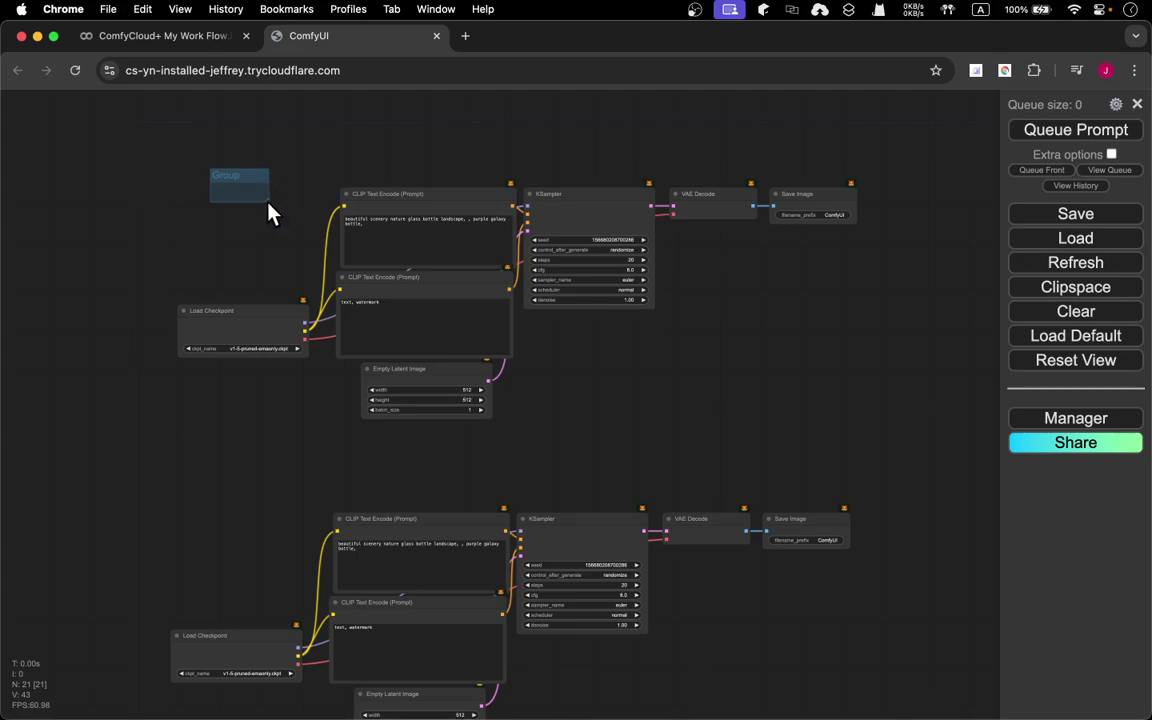
# Enlarge the group over the uppermost node chain and fit it to its nodes.
pyautogui.moveTo(268, 212); pyautogui.dragTo(877, 479)
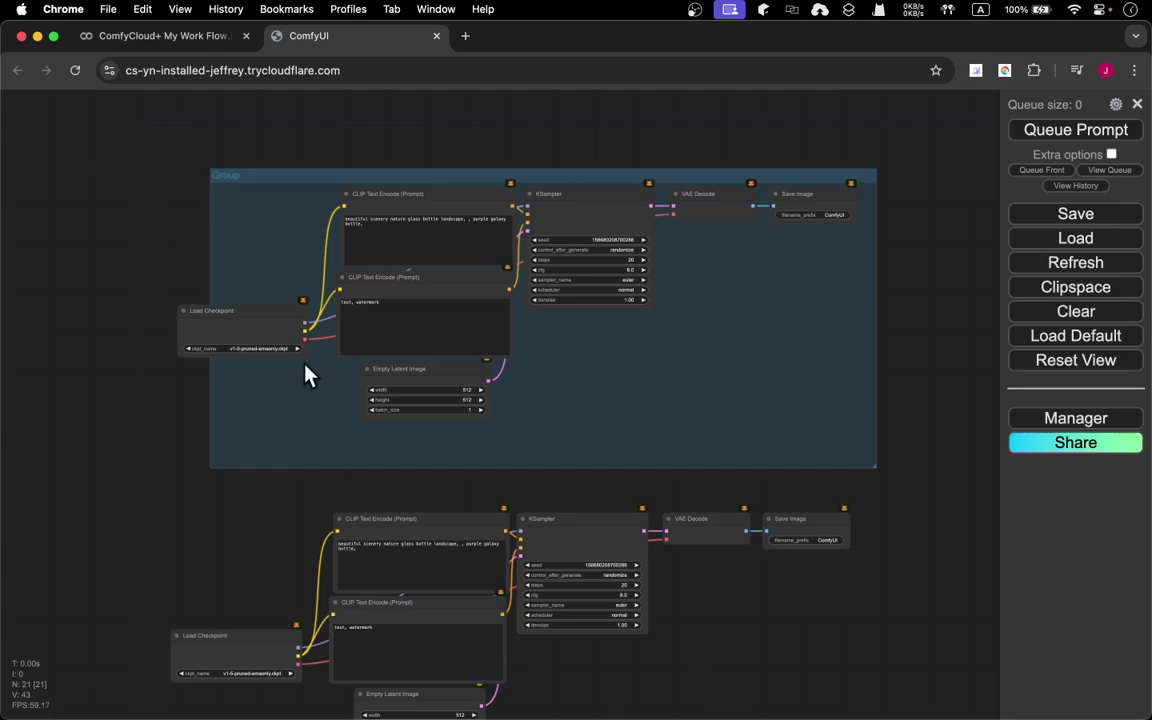
pyautogui.rightClick(249, 190)
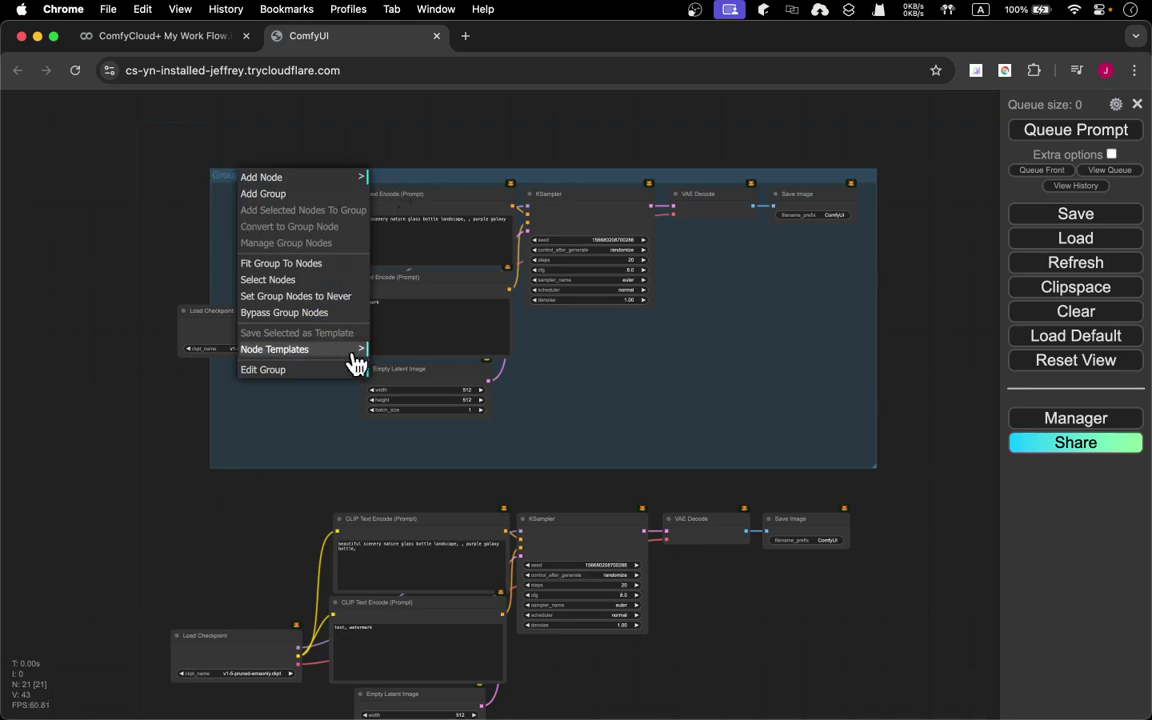
pyautogui.click(284, 264)
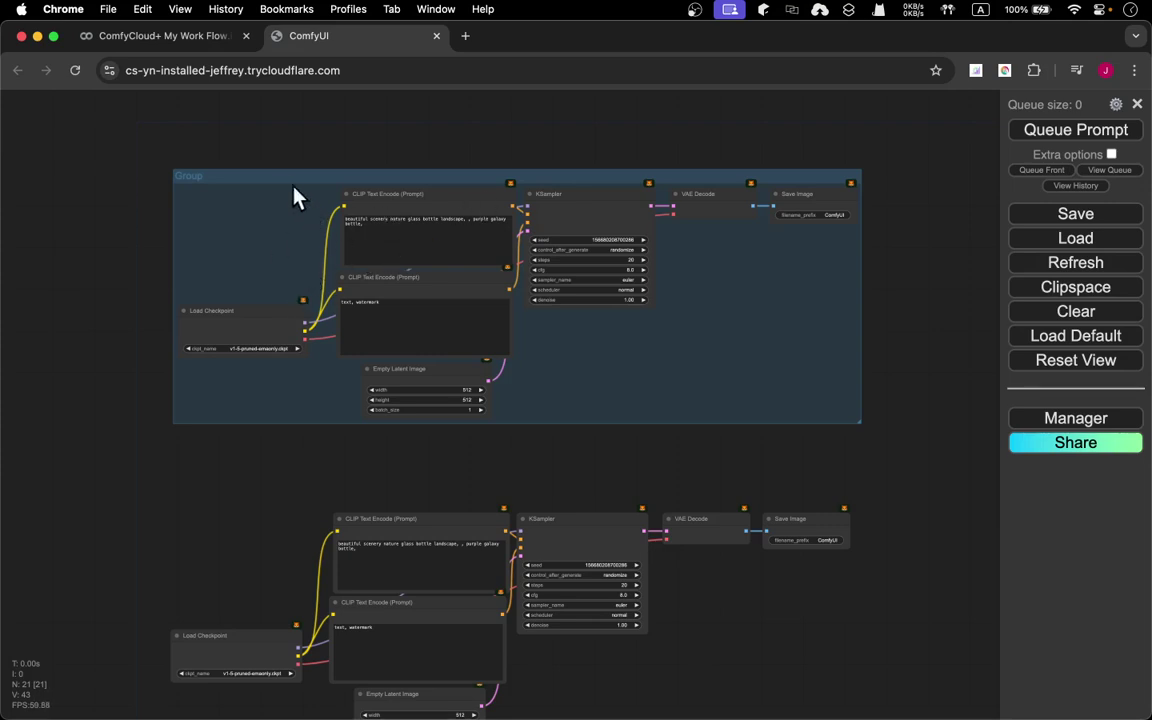
# Move the uppermost group slightly up and to the left, and set its title to "Group 1 Original".
pyautogui.moveTo(250, 190); pyautogui.dragTo(232, 159)
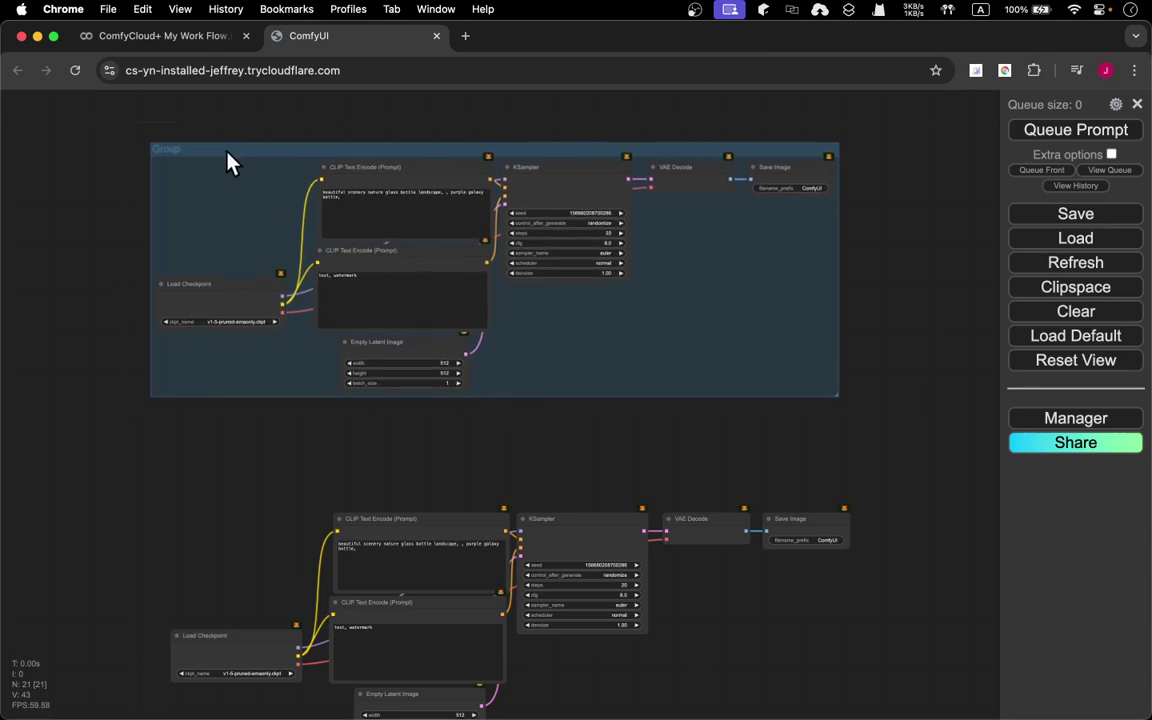
pyautogui.doubleClick(168, 158)
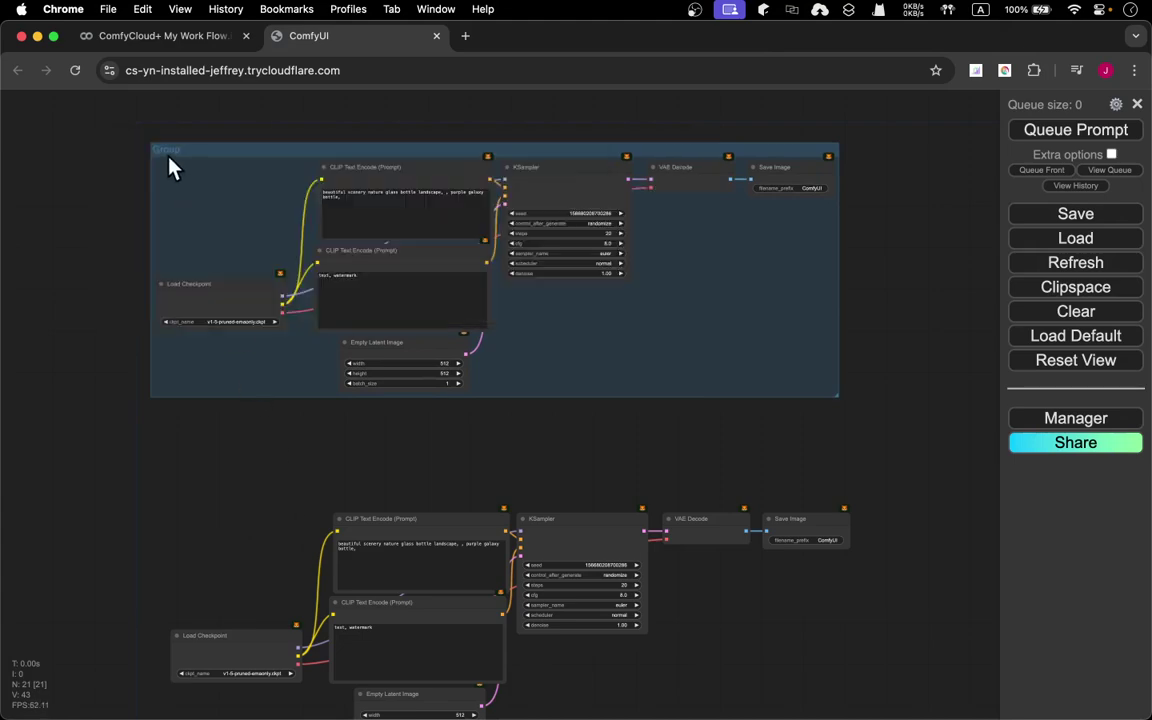
pyautogui.rightClick(169, 155)
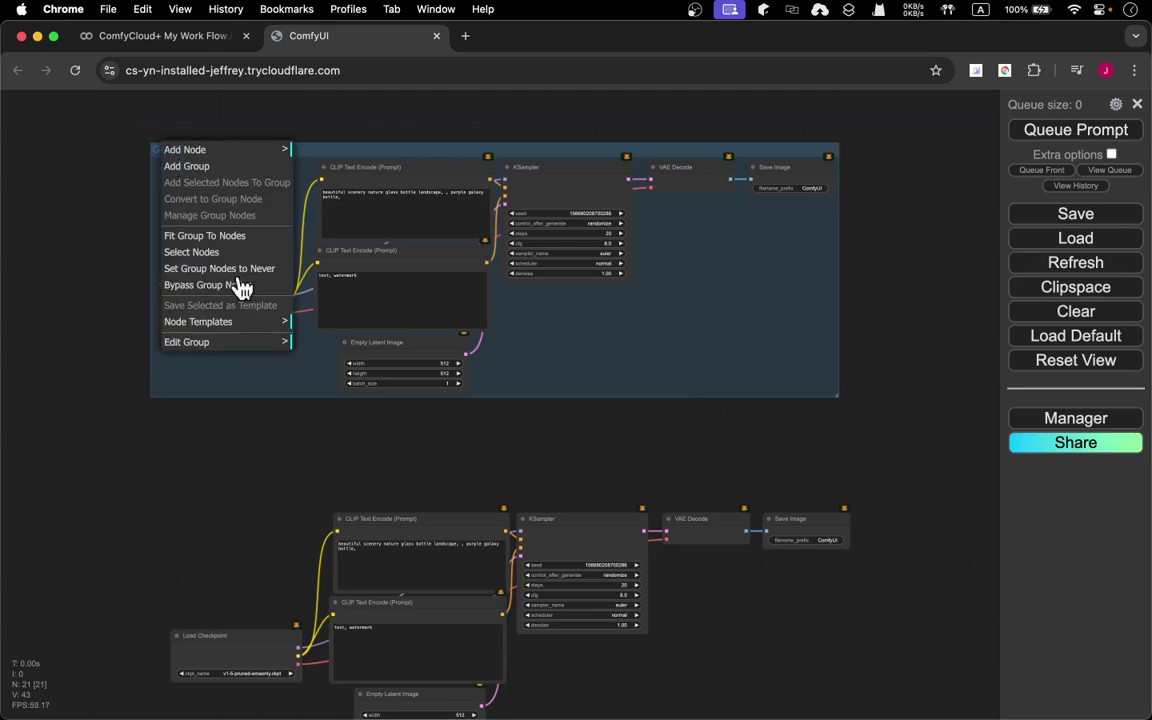
pyautogui.click(243, 345)
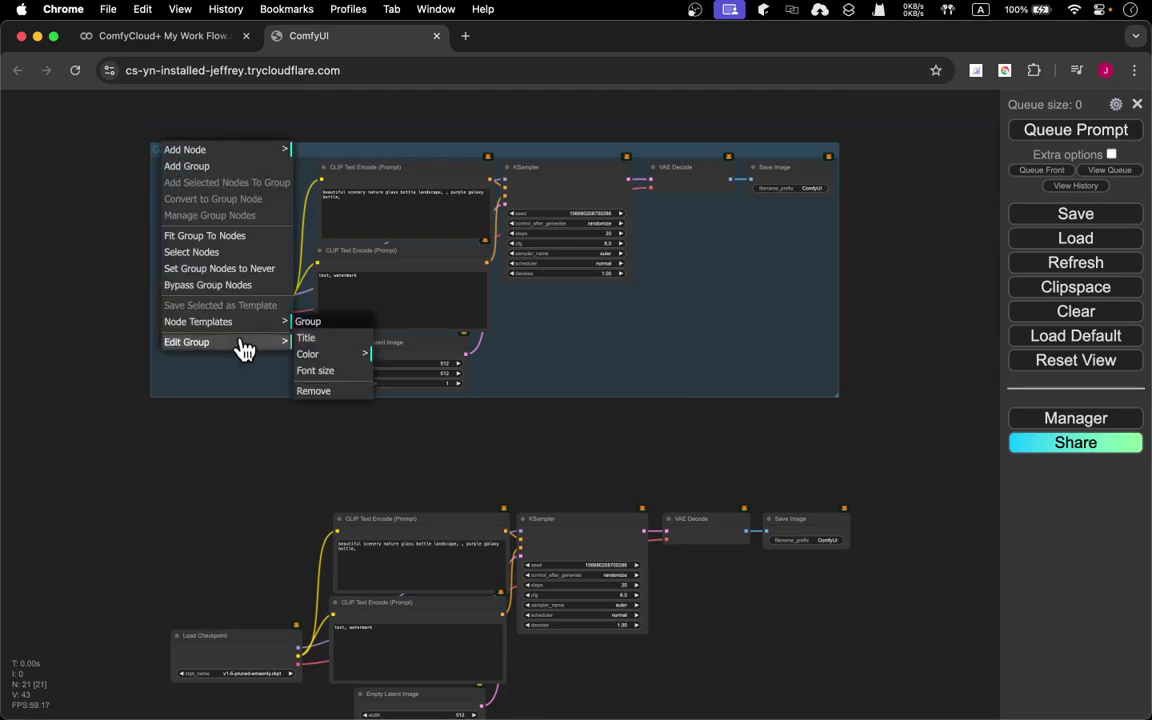
pyautogui.click(332, 337)
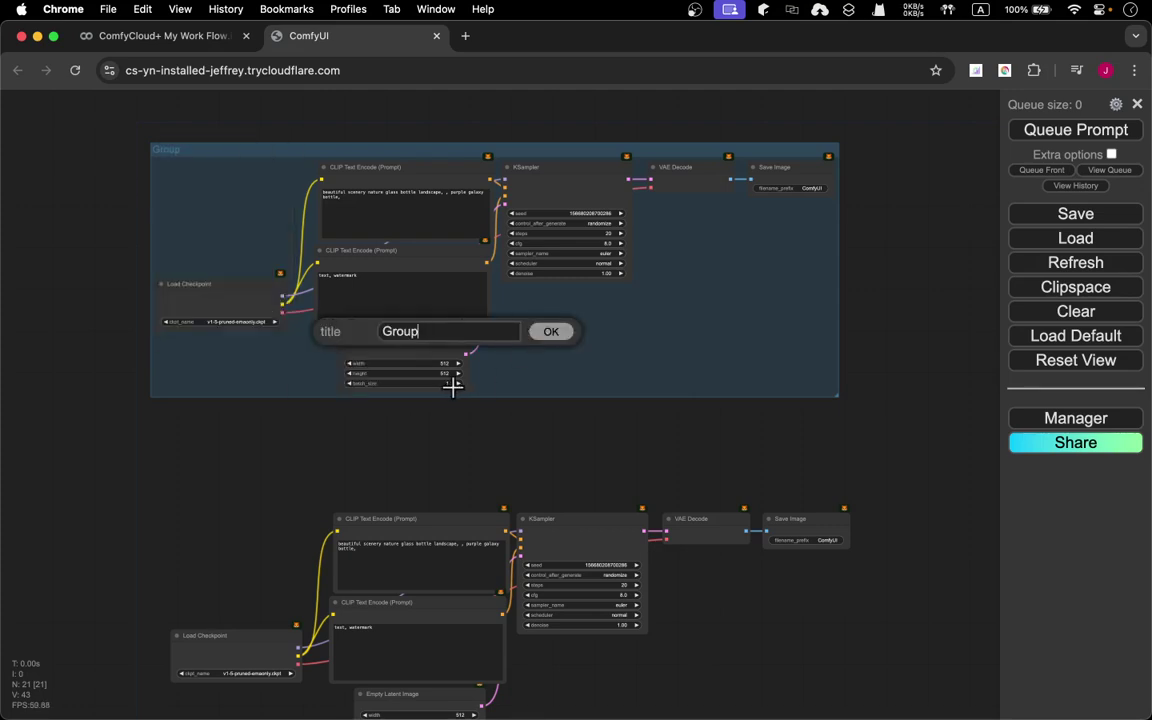
pyautogui.write('1 Original')
pyautogui.click(552, 331)
# Add a group, enlarge it over the middle node chain, and fit it to the chain's nodes.
pyautogui.moveTo(228, 522); pyautogui.dragTo(240, 337)
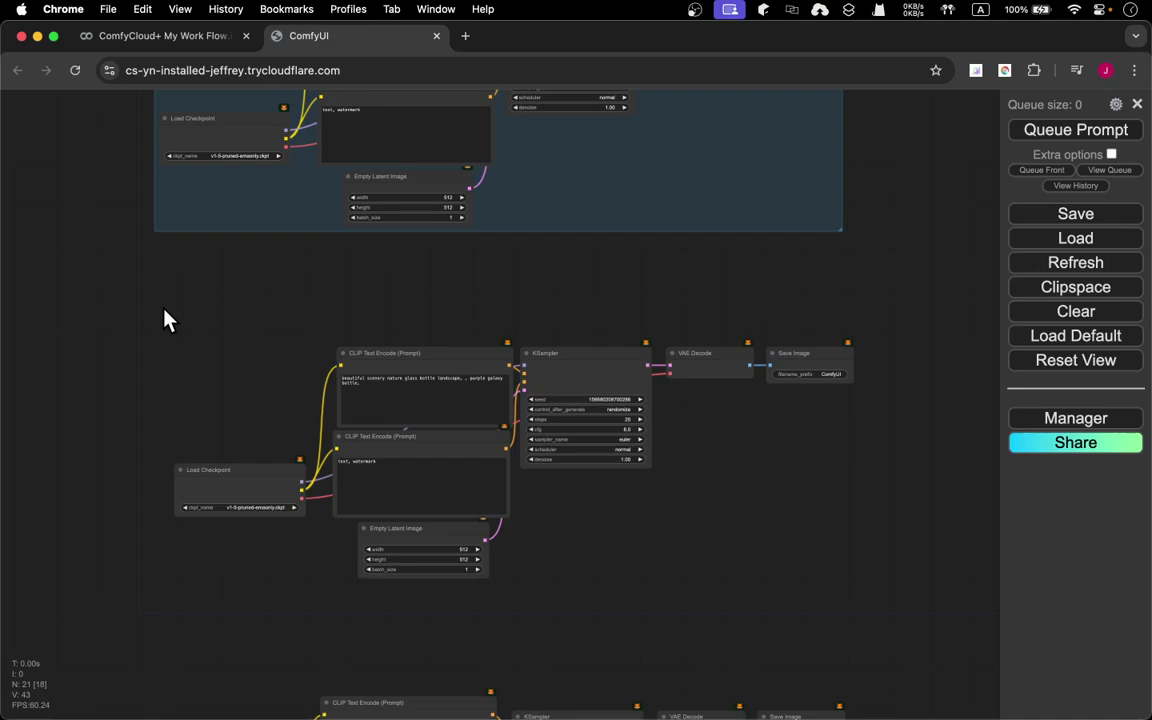
pyautogui.scroll(10, 165, 320)
pyautogui.scroll(-10, 165, 320)
pyautogui.rightClick(166, 313)
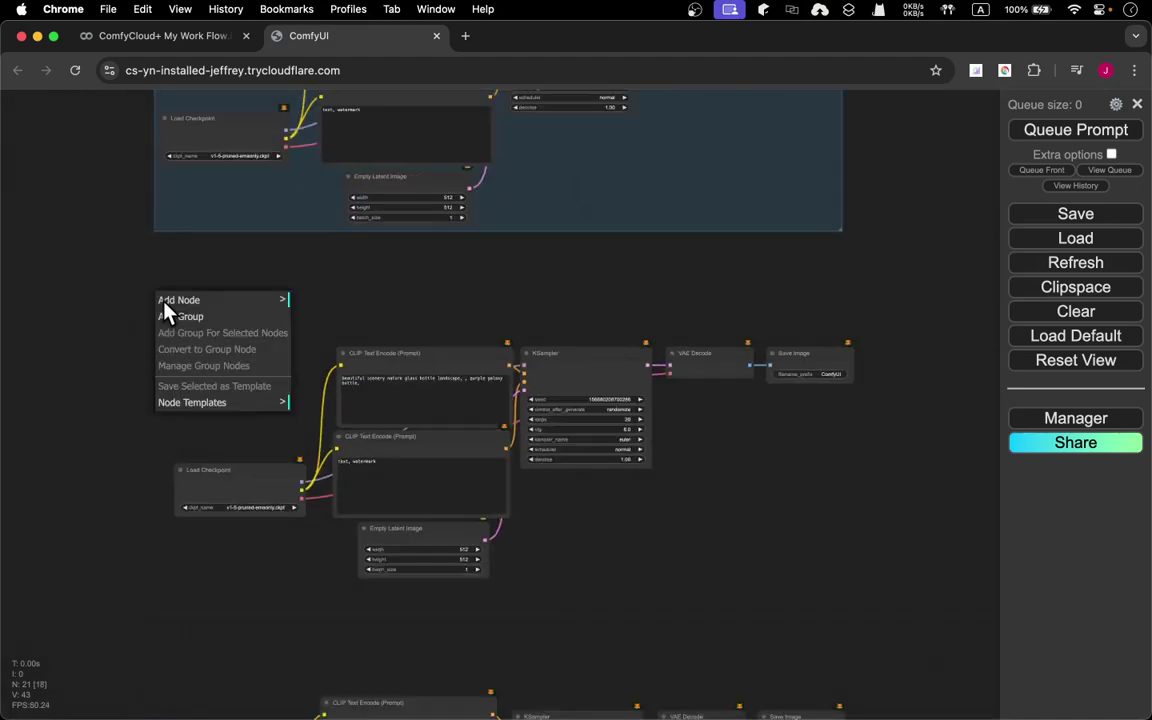
pyautogui.click(258, 330)
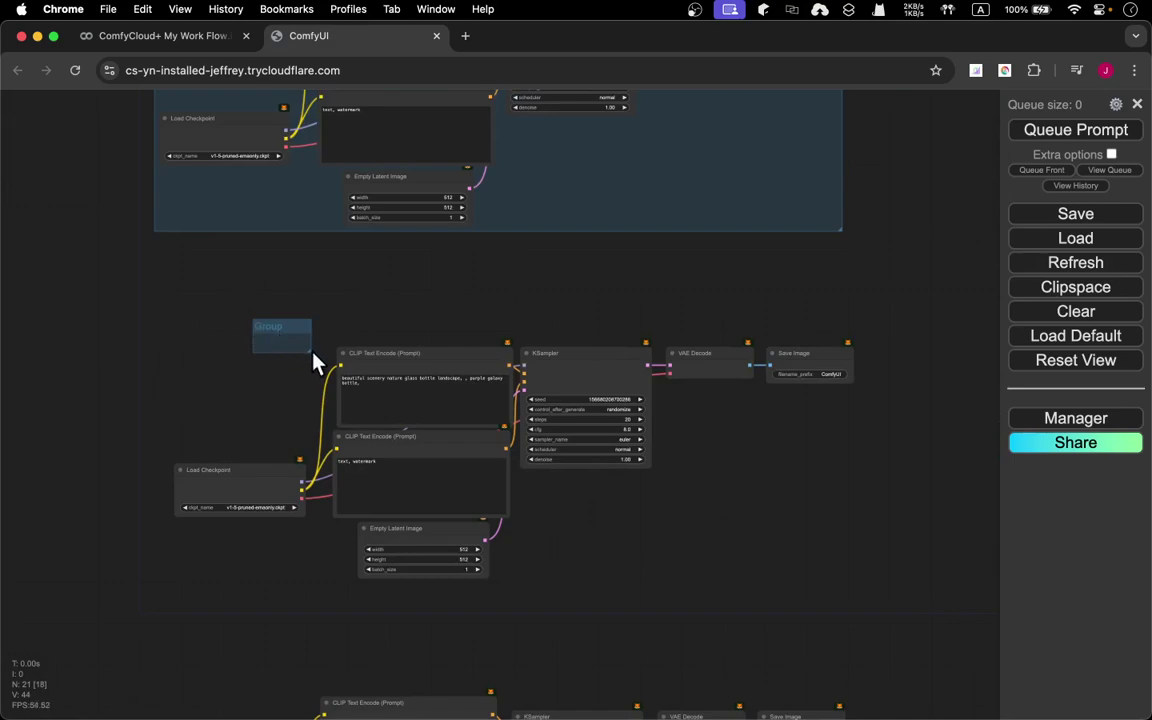
pyautogui.moveTo(311, 353); pyautogui.dragTo(927, 610)
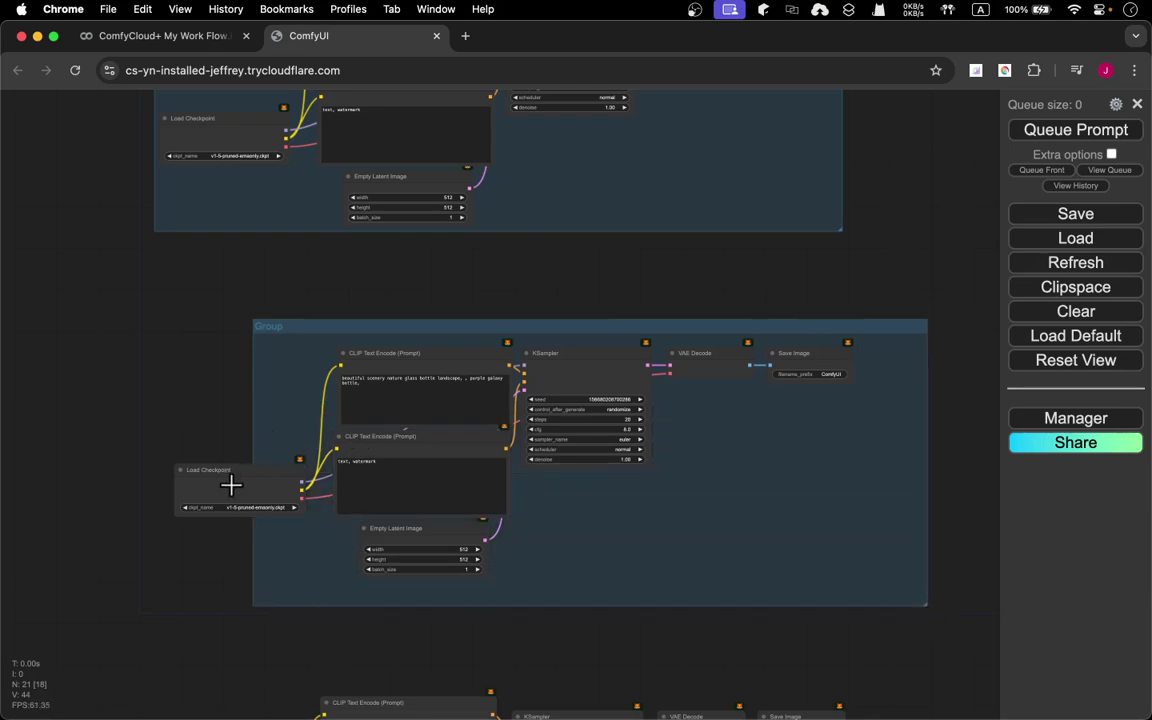
pyautogui.rightClick(281, 349)
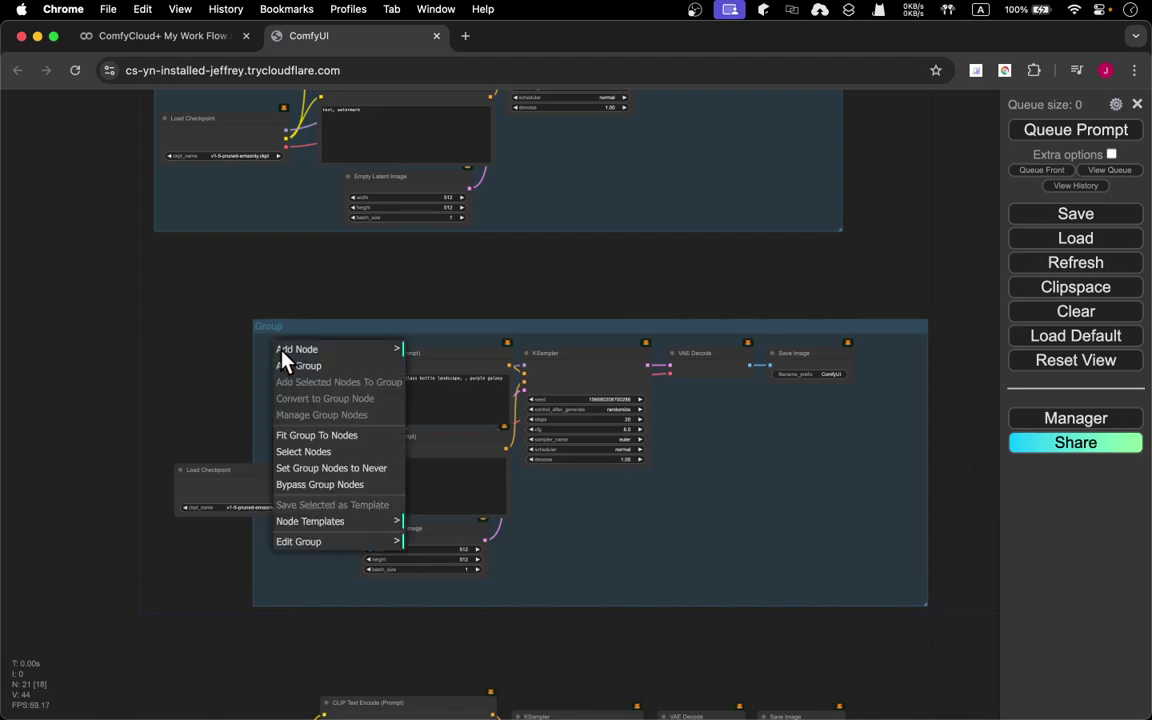
pyautogui.click(369, 442)
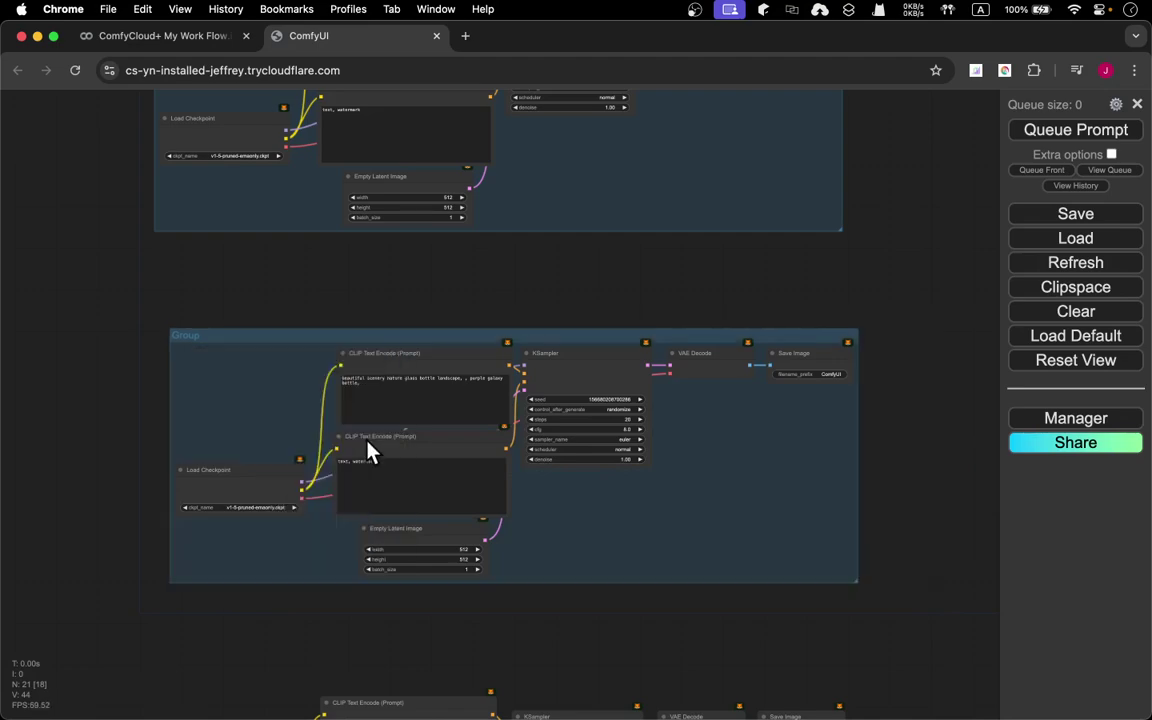
# Set the title of the middle chain's group to "Group 2 Mod1".
pyautogui.rightClick(190, 338)
pyautogui.click(290, 528)
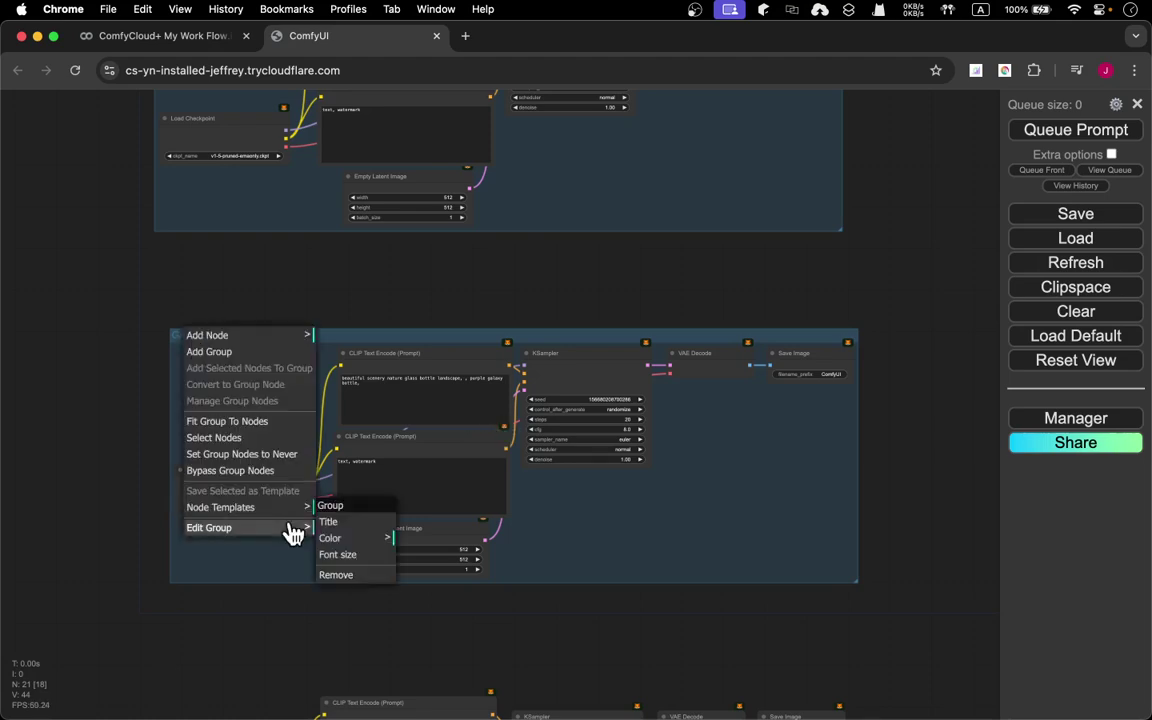
pyautogui.click(350, 508)
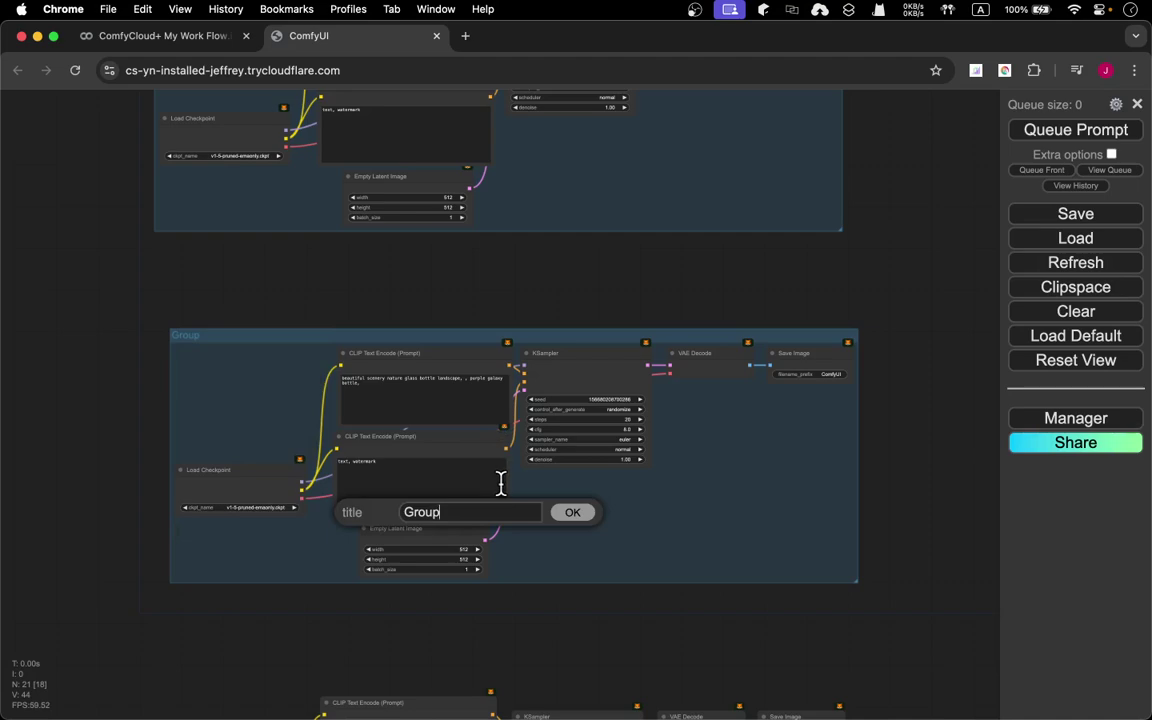
pyautogui.write('2 Mod1')
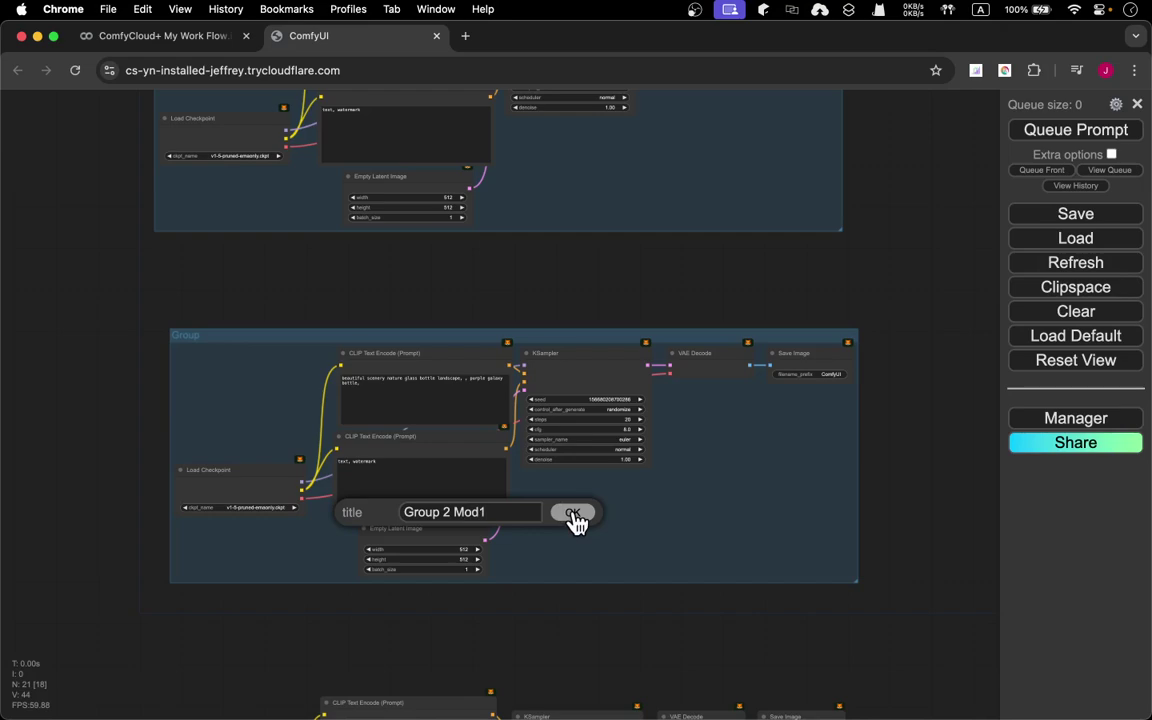
pyautogui.click(573, 515)
# Set the Group 2 Mod1 group's color to green and move the group up closer to the uppermost group.
pyautogui.rightClick(240, 344)
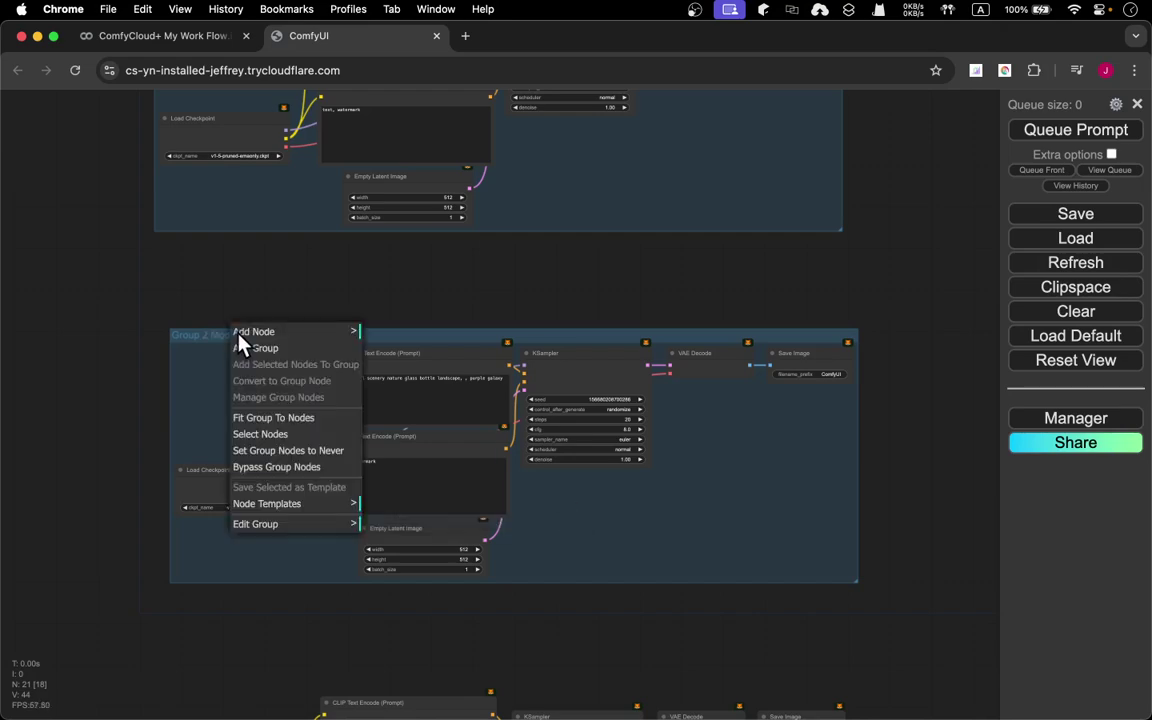
pyautogui.click(298, 526)
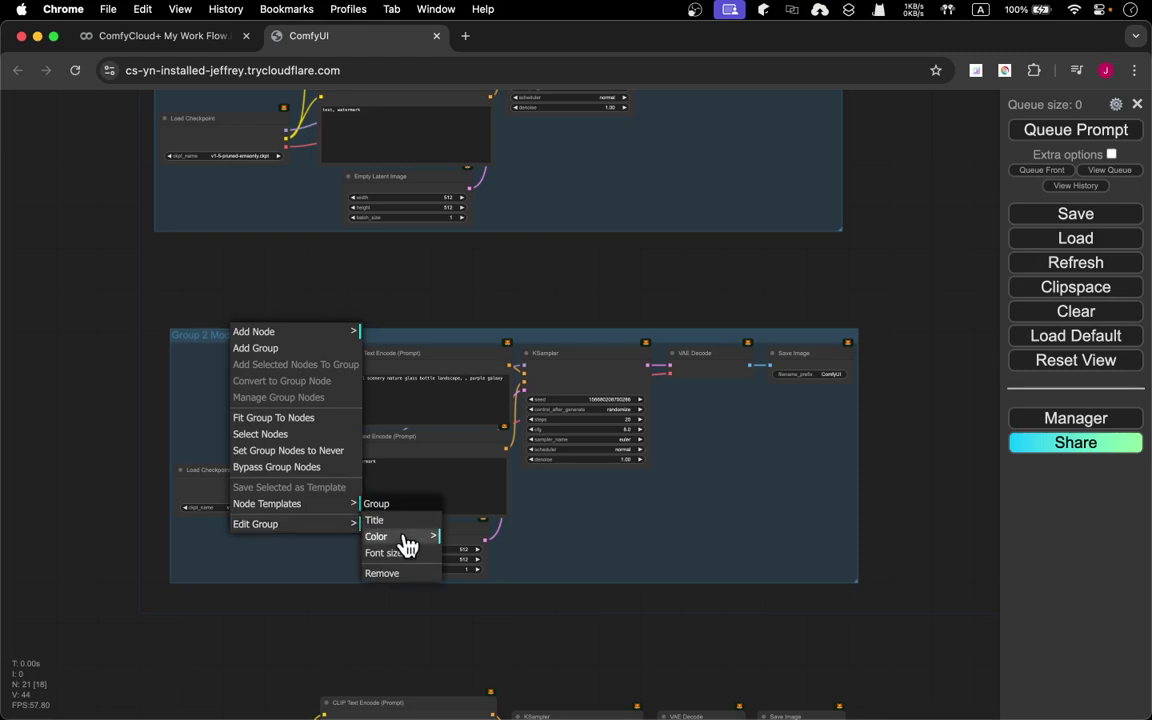
pyautogui.click(405, 540)
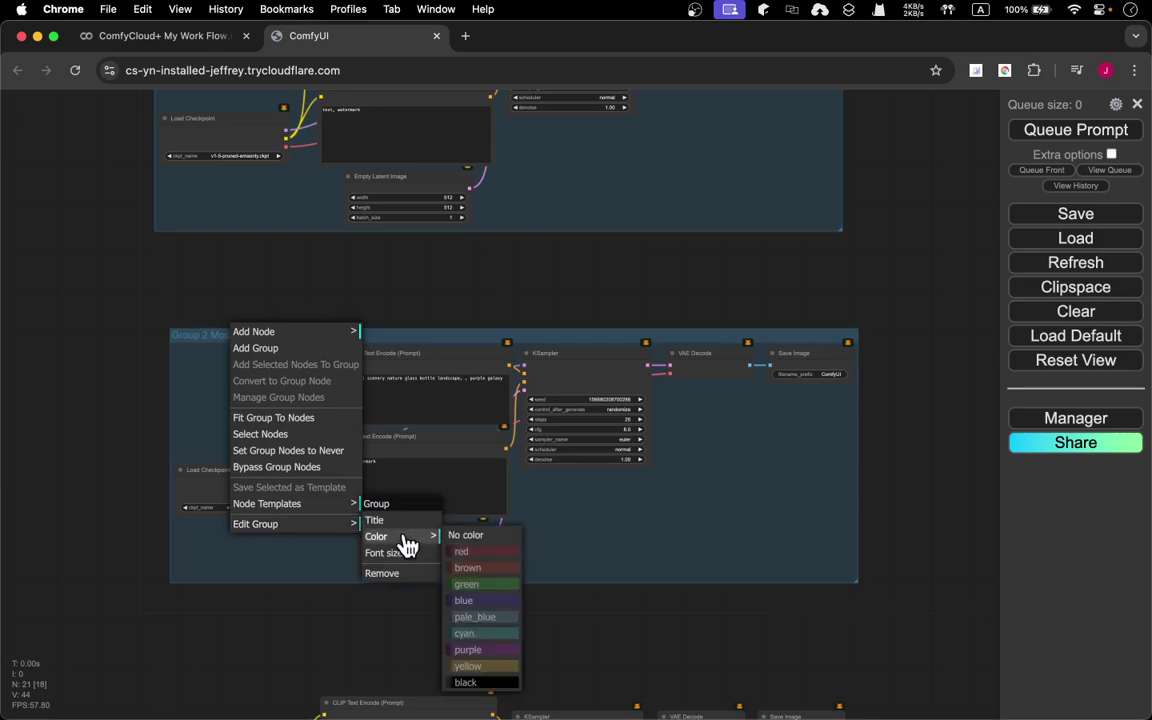
pyautogui.click(497, 585)
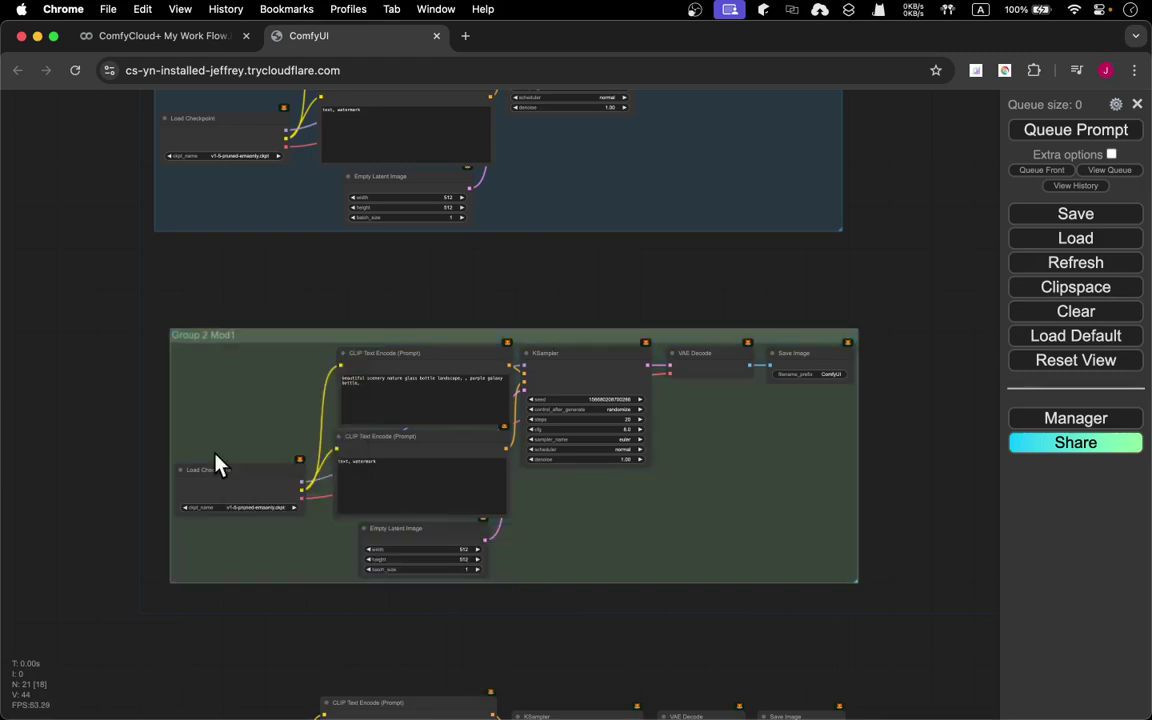
pyautogui.moveTo(258, 343); pyautogui.dragTo(244, 298)
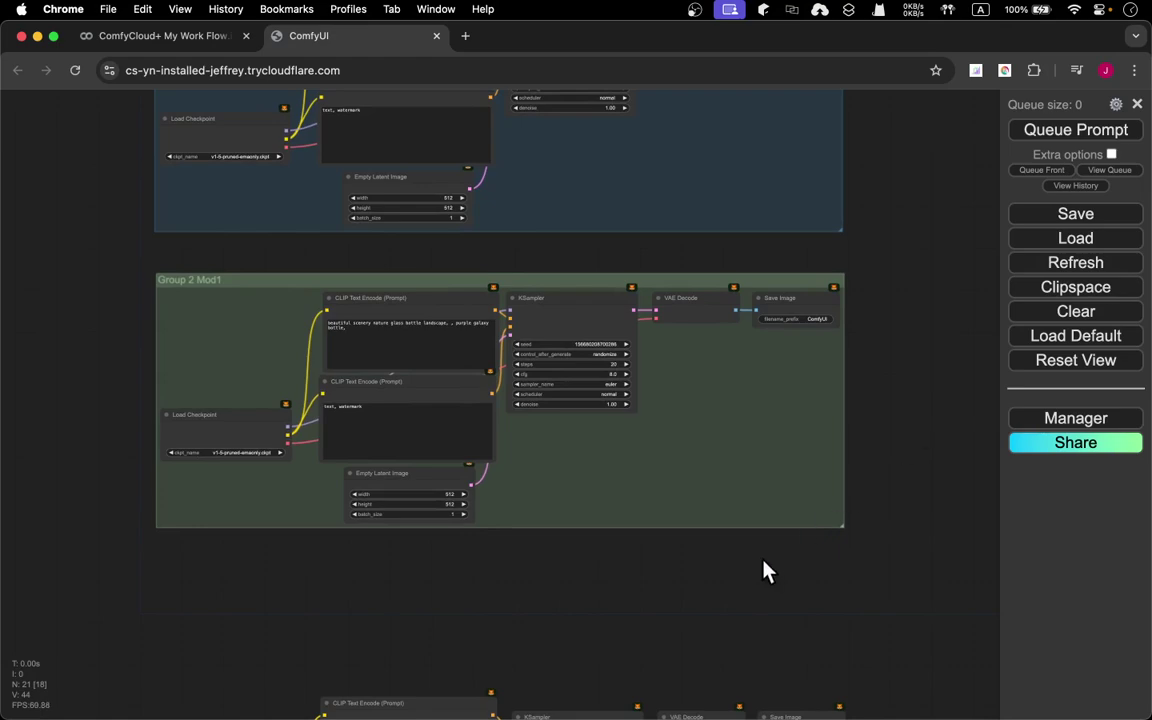
# Try to convert the lowest chain's seven nodes into a group node named "Group 3".
pyautogui.moveTo(764, 572); pyautogui.dragTo(702, 265)
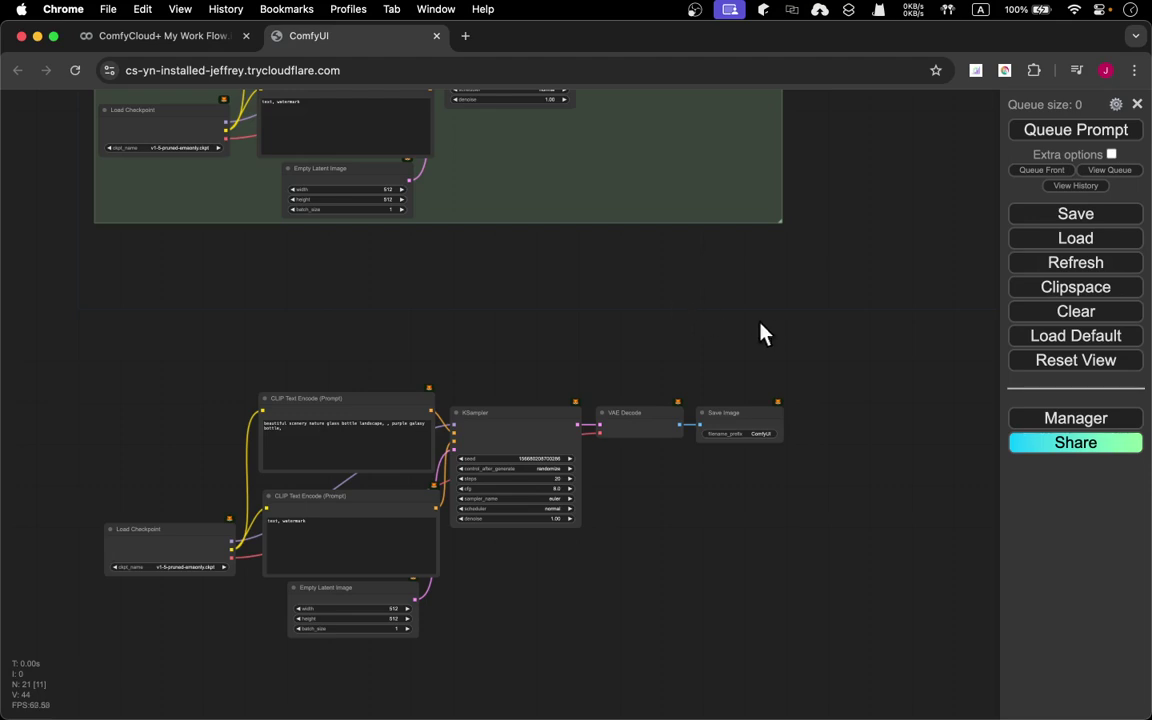
pyautogui.rightClick(128, 373)
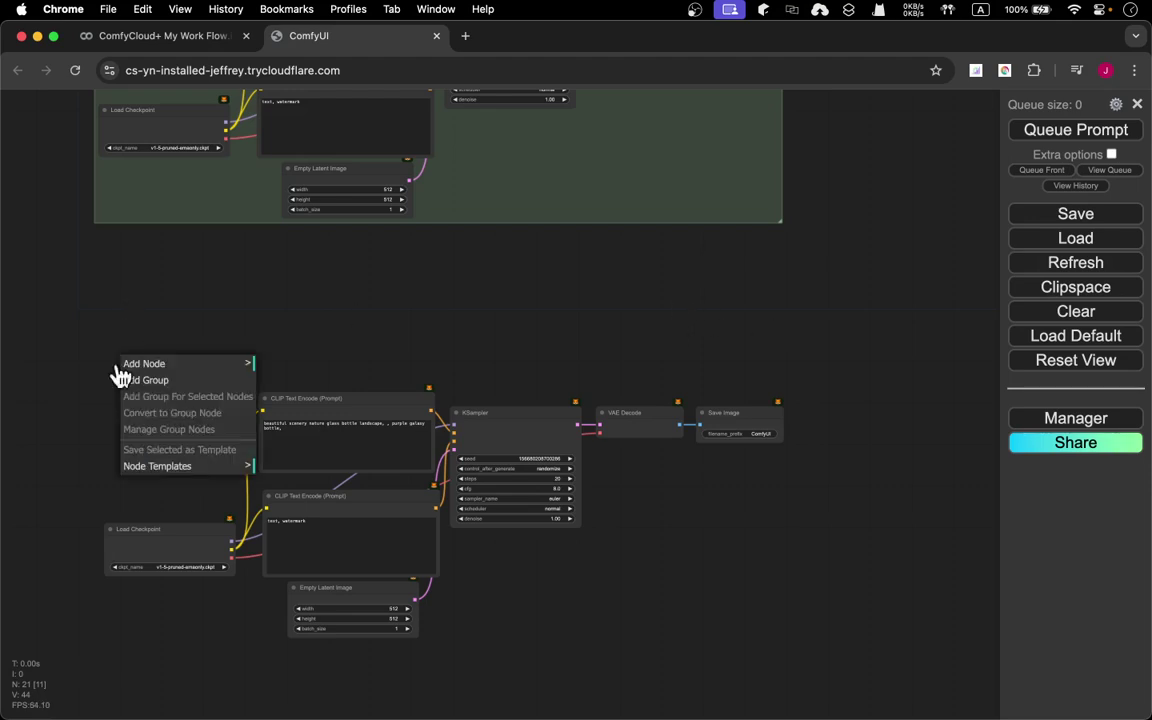
pyautogui.click(154, 547)
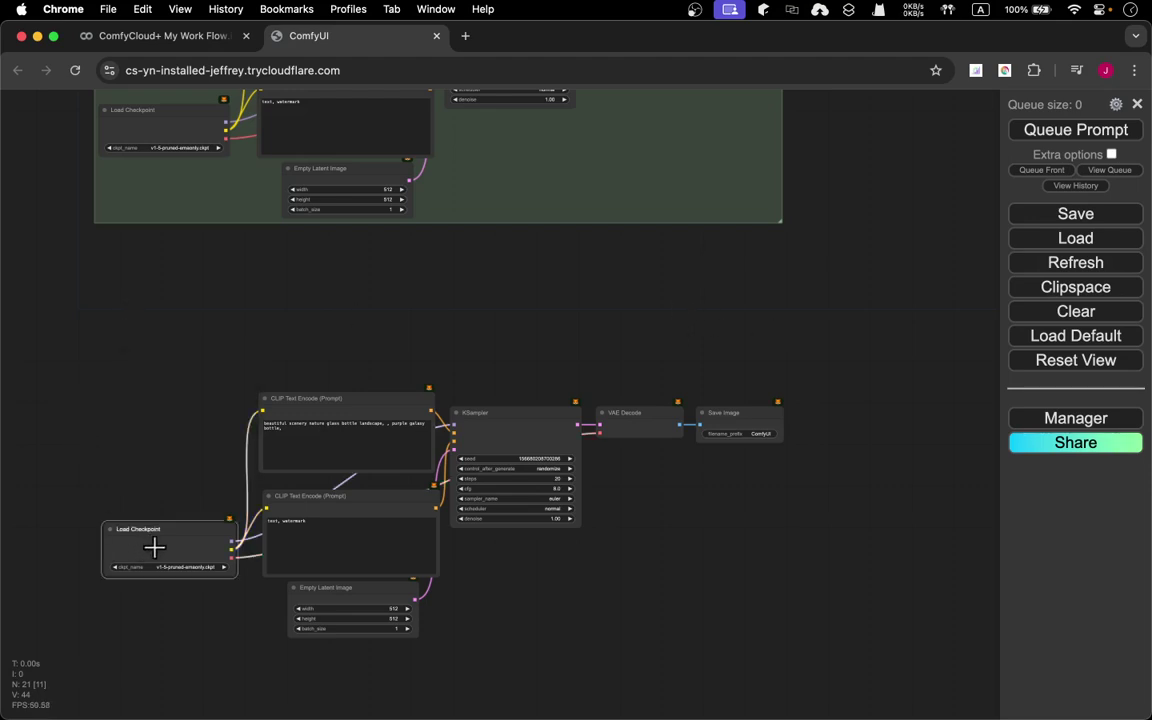
pyautogui.keyDown('shift'); pyautogui.click(285, 404); pyautogui.keyUp('shift')
pyautogui.keyDown('shift'); pyautogui.click(318, 505); pyautogui.keyUp('shift')
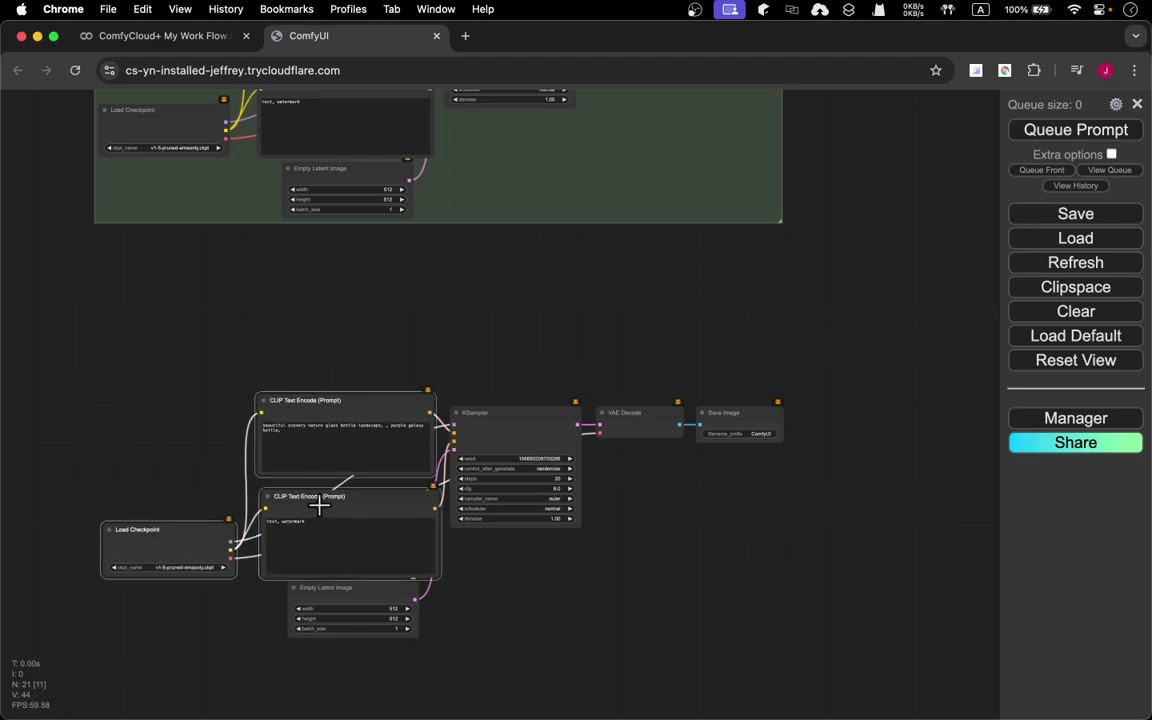
pyautogui.keyDown('shift'); pyautogui.click(350, 588); pyautogui.keyUp('shift')
pyautogui.keyDown('shift'); pyautogui.click(500, 432); pyautogui.keyUp('shift')
pyautogui.keyDown('shift'); pyautogui.click(635, 414); pyautogui.keyUp('shift')
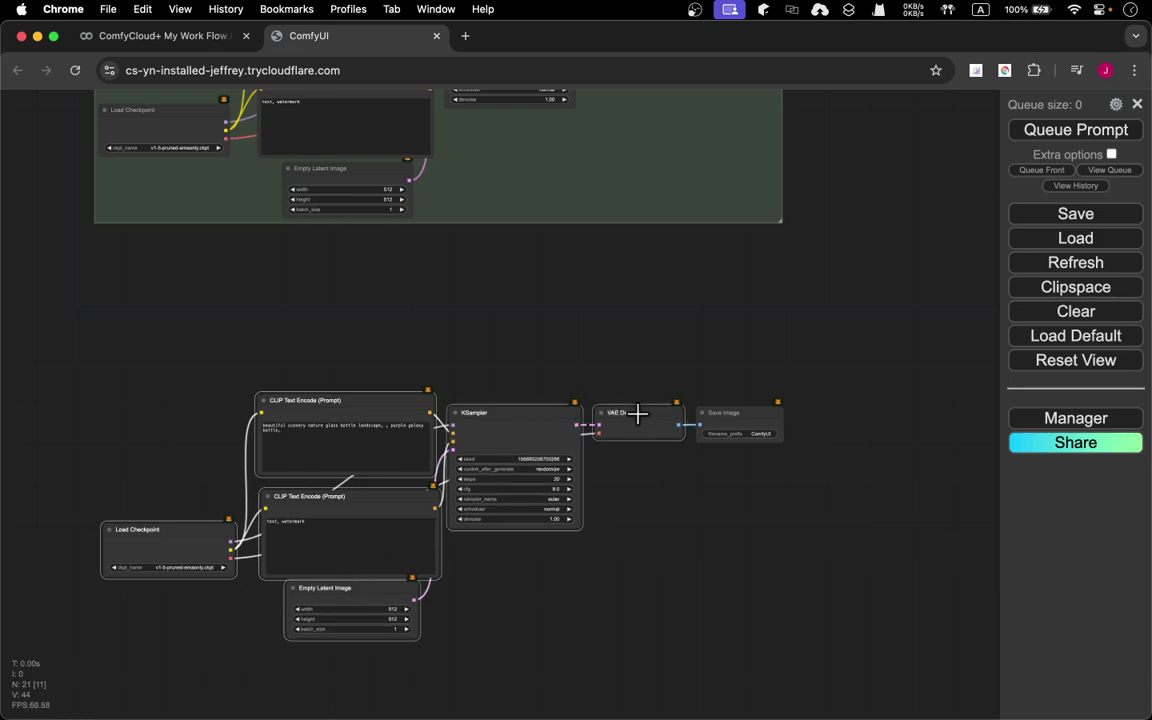
pyautogui.keyDown('shift'); pyautogui.click(723, 414); pyautogui.keyUp('shift')
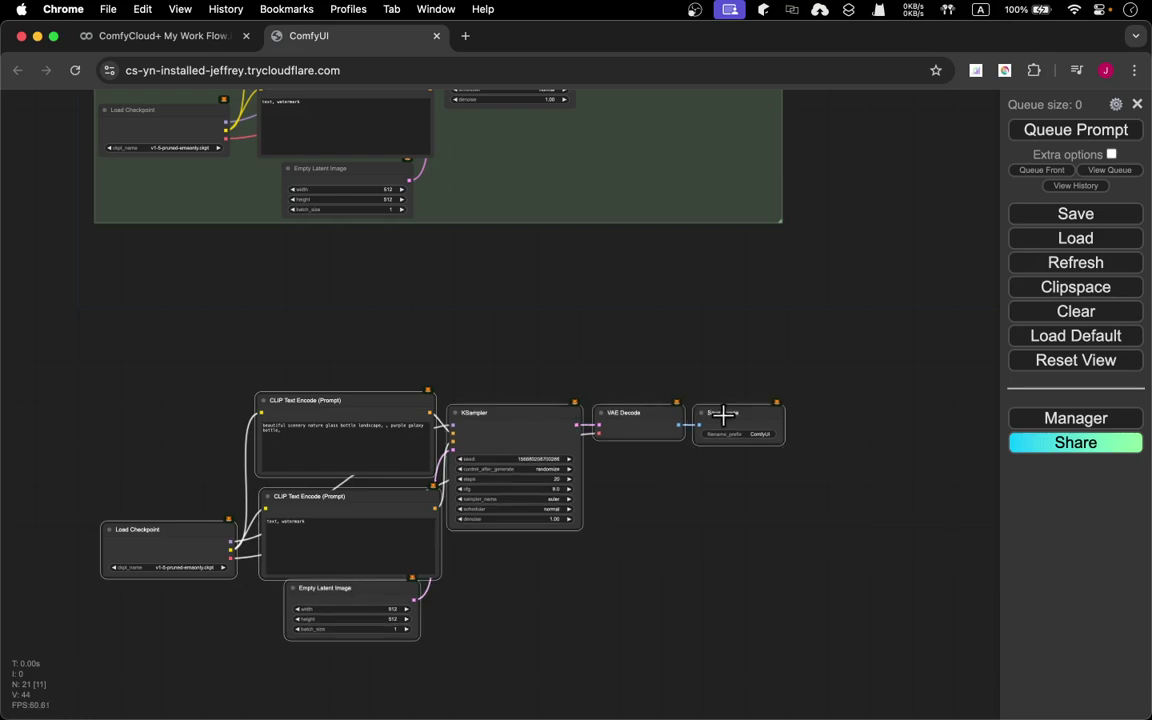
pyautogui.rightClick(397, 408)
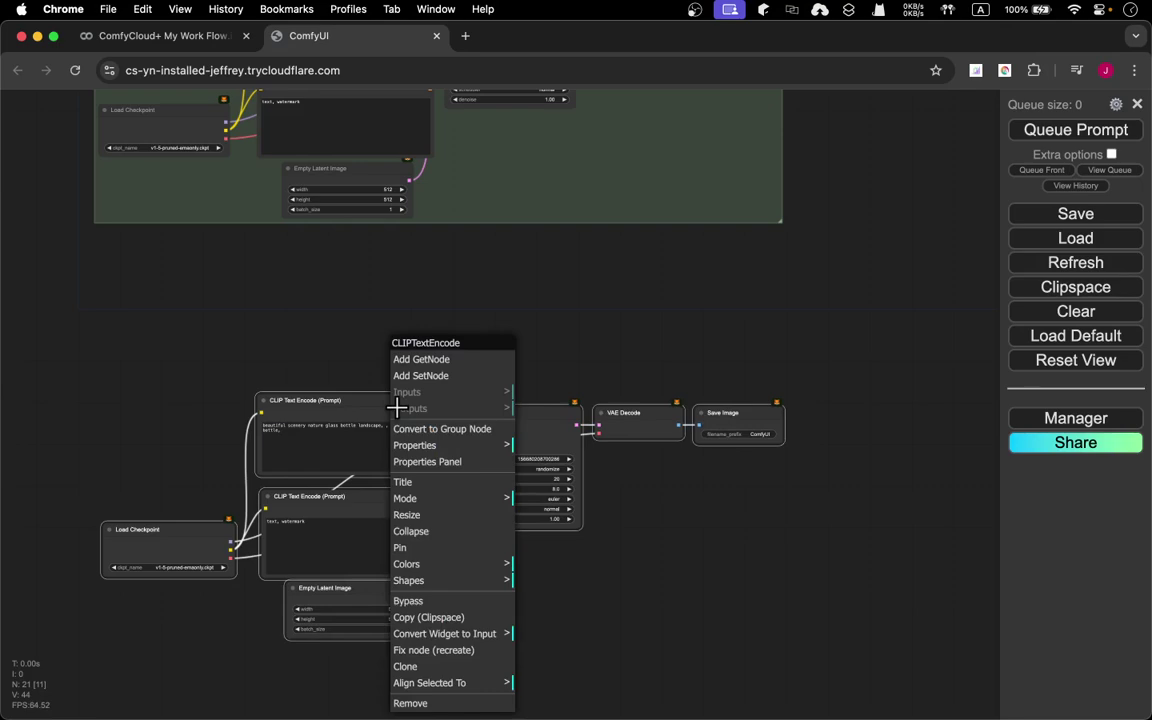
pyautogui.click(478, 430)
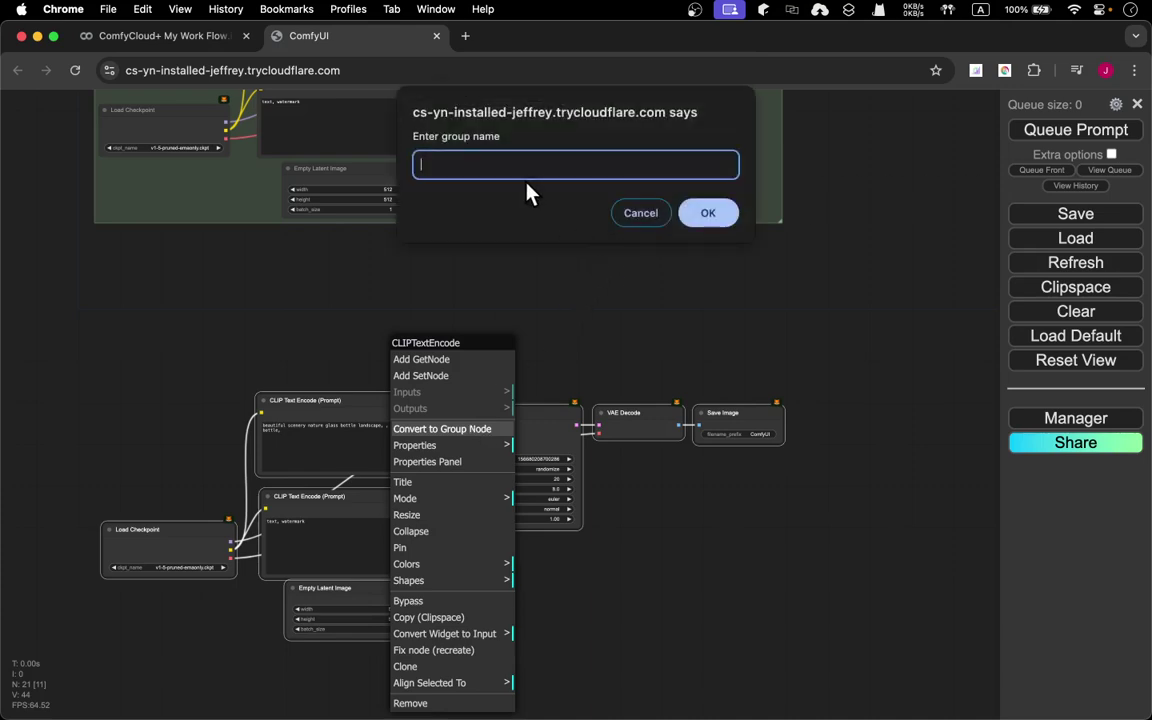
pyautogui.write('Group 3')
pyautogui.press('Return')
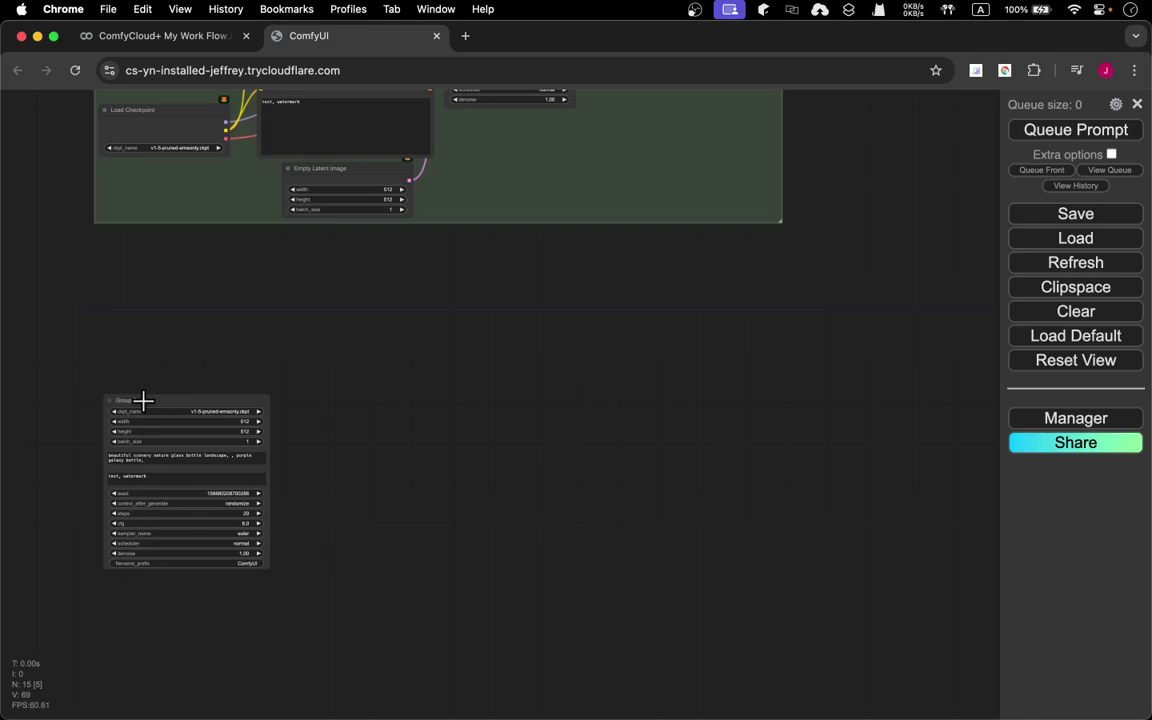
# Move the Group 3 node, and undo both the move and the conversion to a group node.
pyautogui.moveTo(143, 400); pyautogui.dragTo(396, 323)
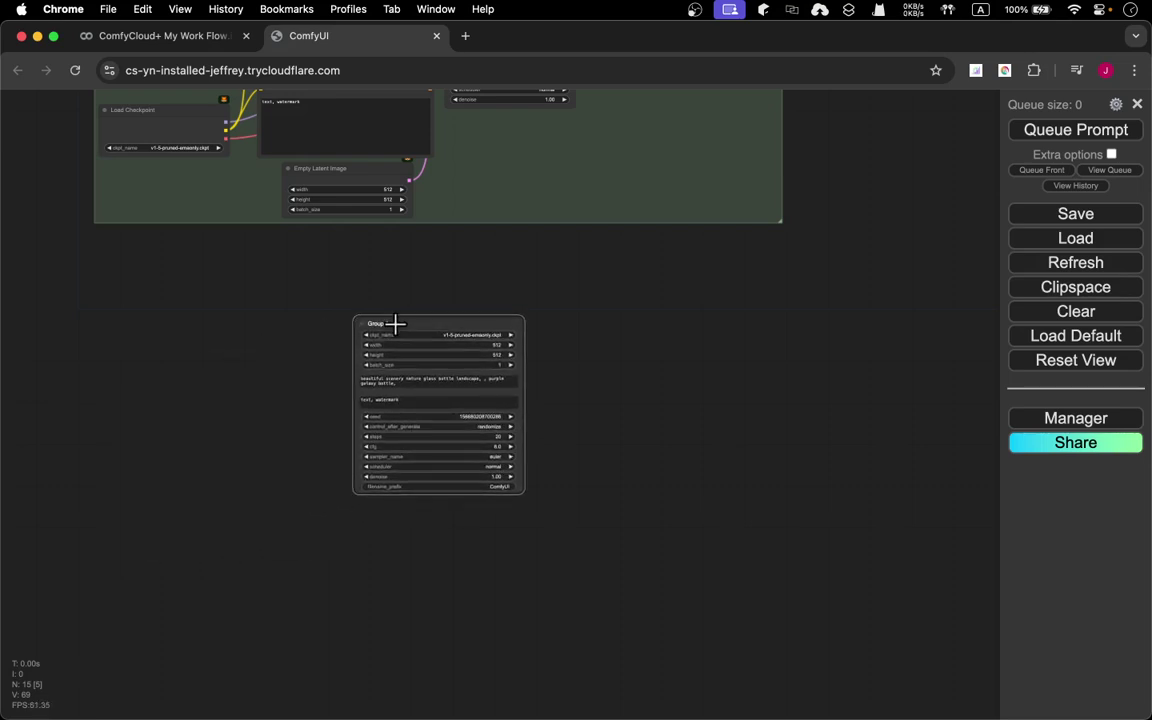
pyautogui.press('super+z')
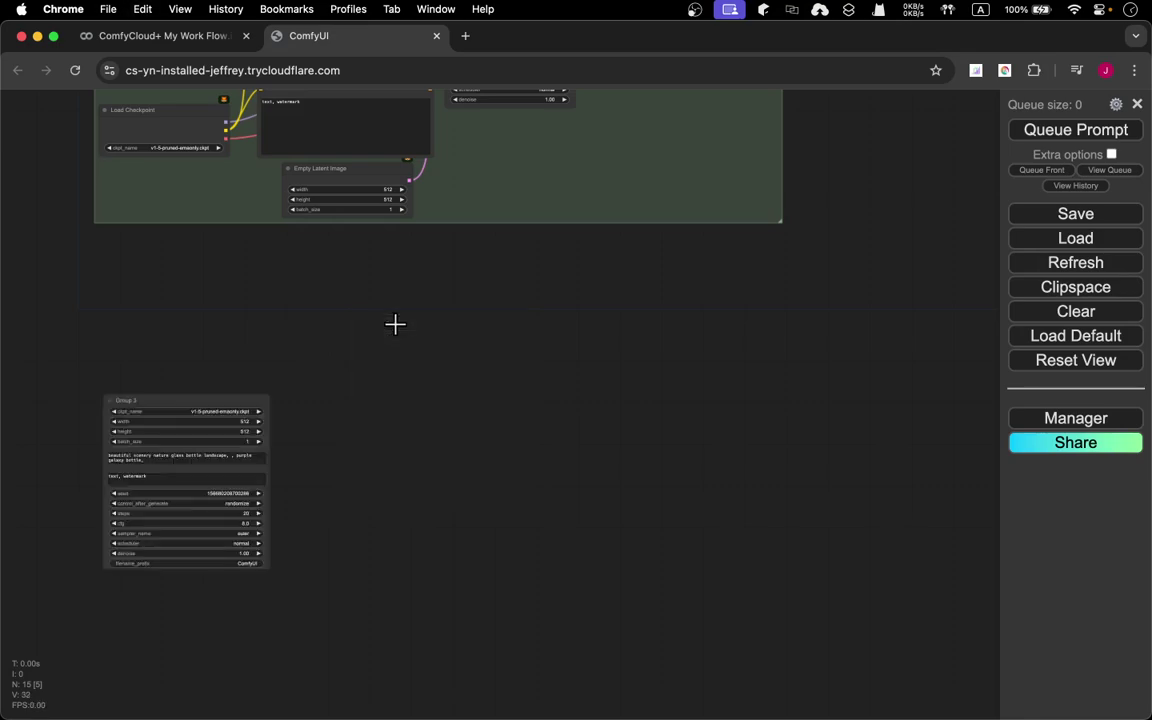
pyautogui.press('super+z')
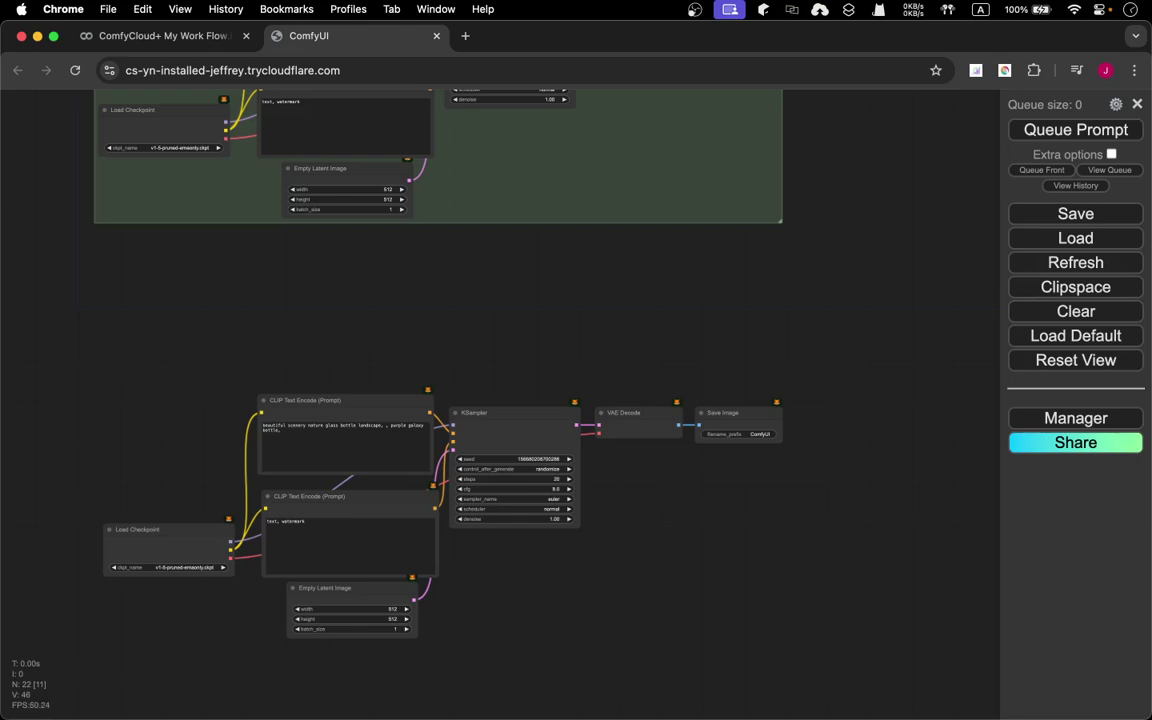
# Select all seven nodes of the lowest chain, add a group for them, and move it up closer to Group 2 Mod1.
pyautogui.press('super+a')
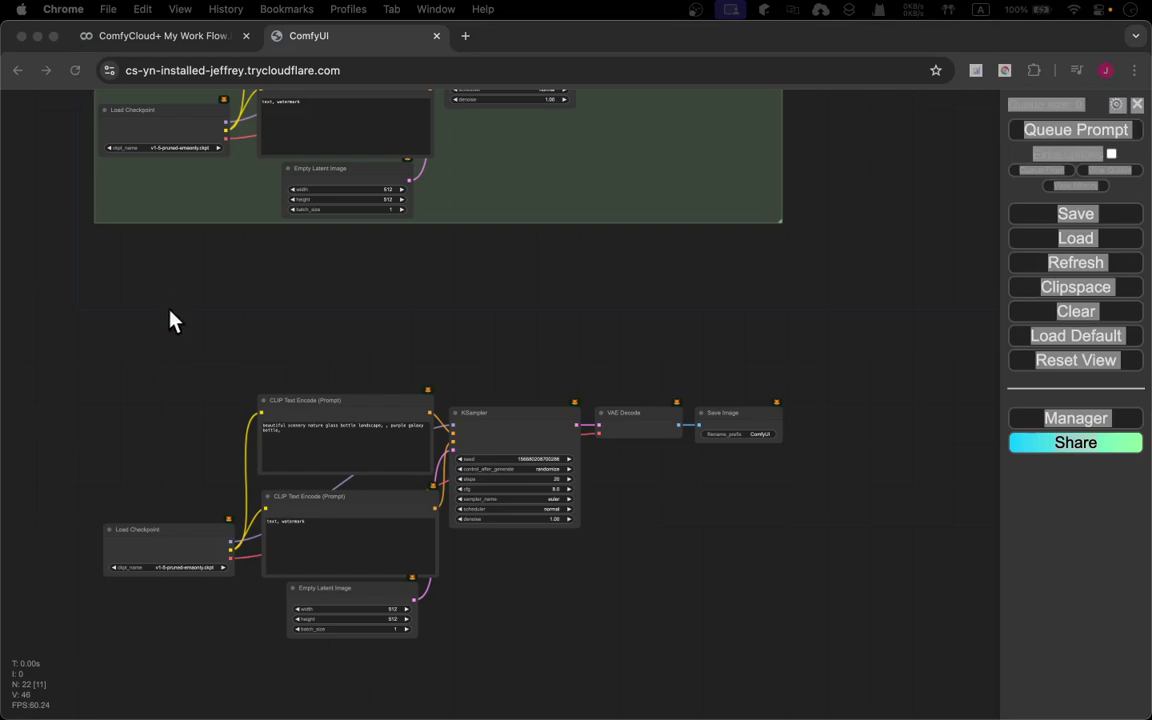
pyautogui.click(155, 528)
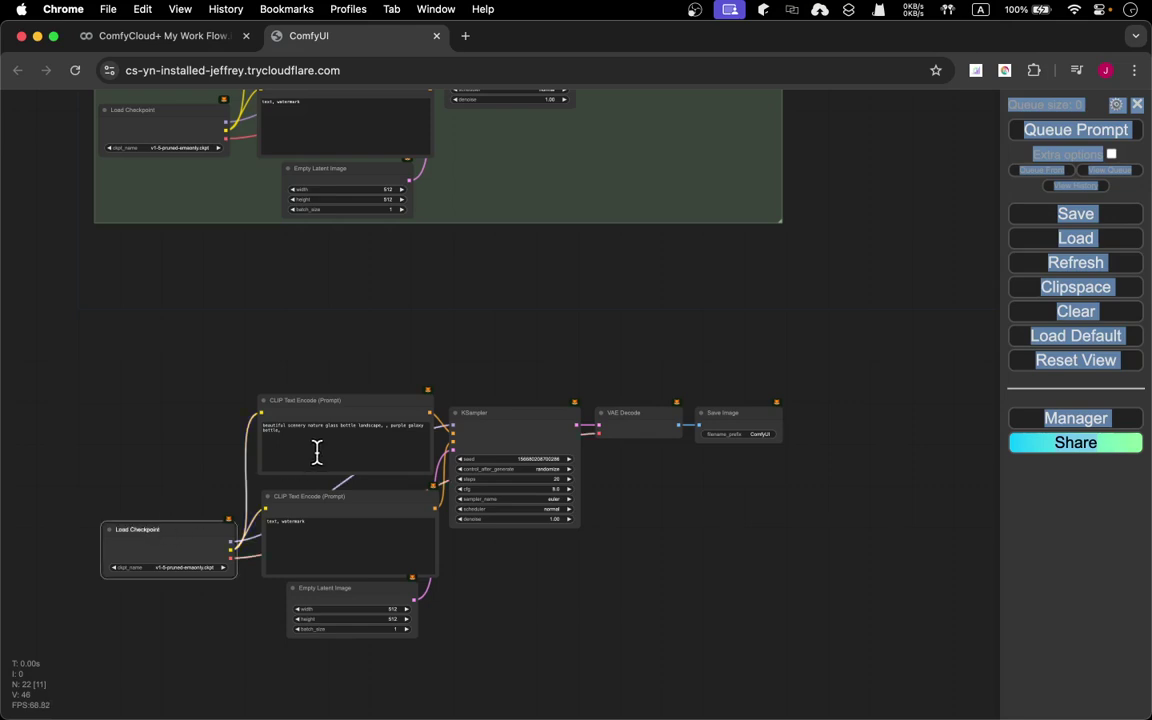
pyautogui.click(383, 401)
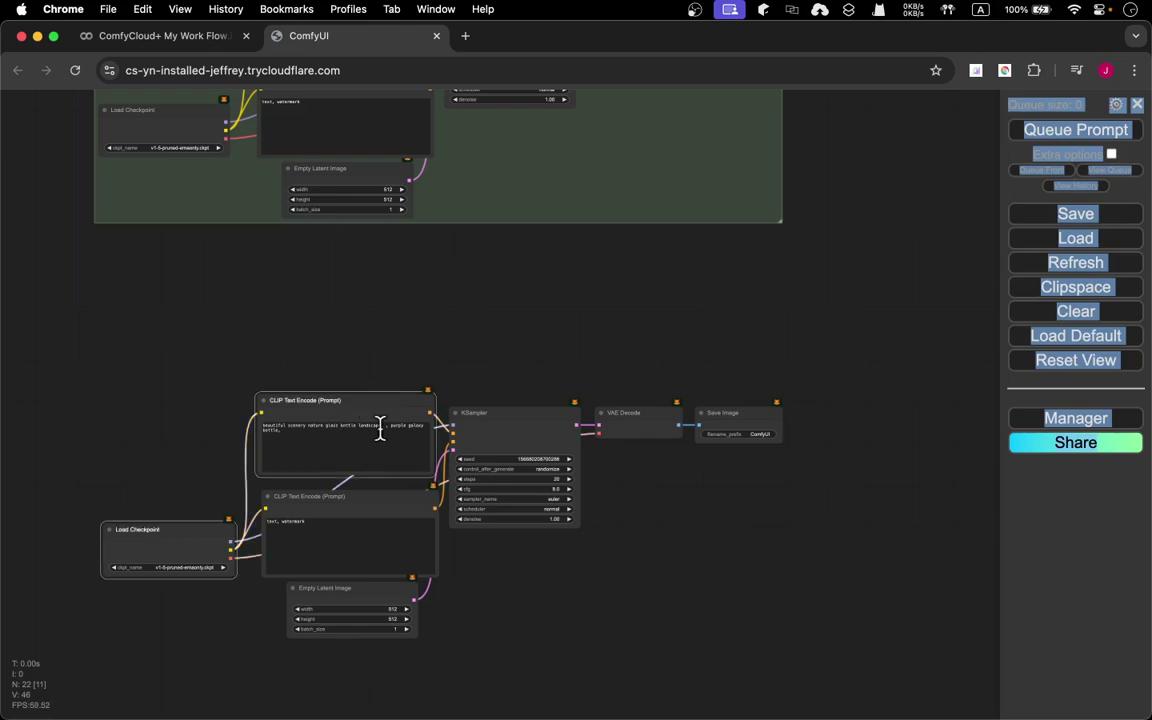
pyautogui.keyDown('shift'); pyautogui.click(350, 504); pyautogui.keyUp('shift')
pyautogui.keyDown('shift'); pyautogui.click(362, 587); pyautogui.keyUp('shift')
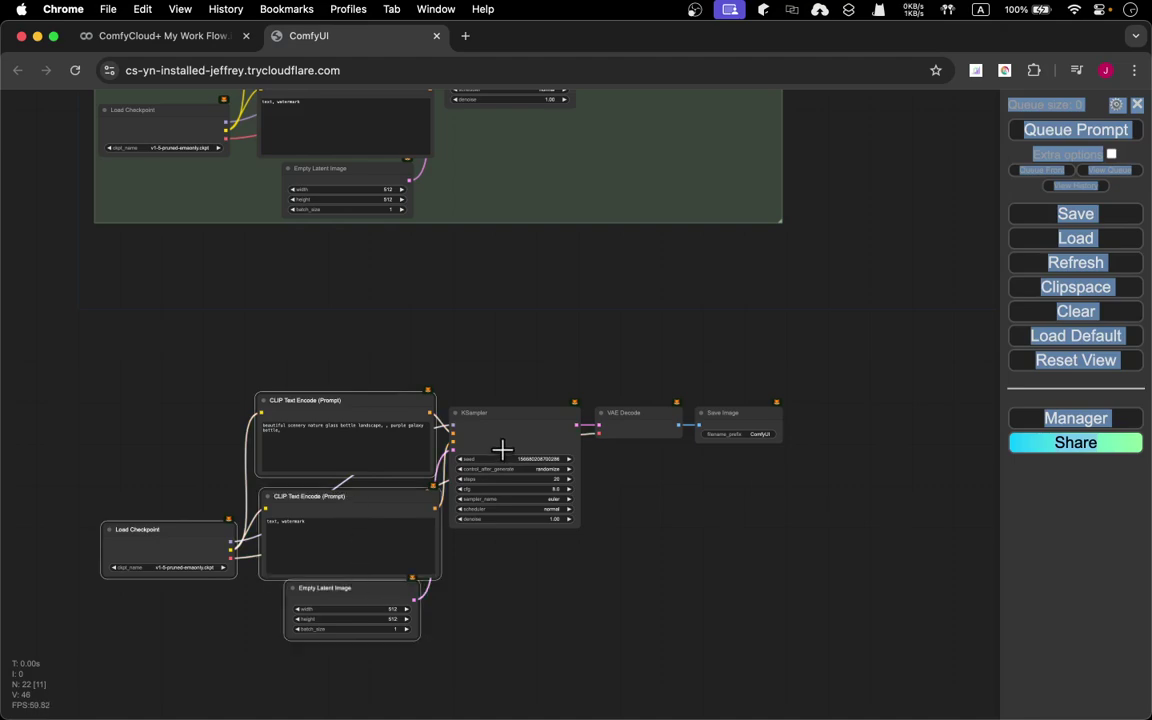
pyautogui.keyDown('shift'); pyautogui.click(505, 415); pyautogui.keyUp('shift')
pyautogui.keyDown('shift'); pyautogui.click(653, 413); pyautogui.keyUp('shift')
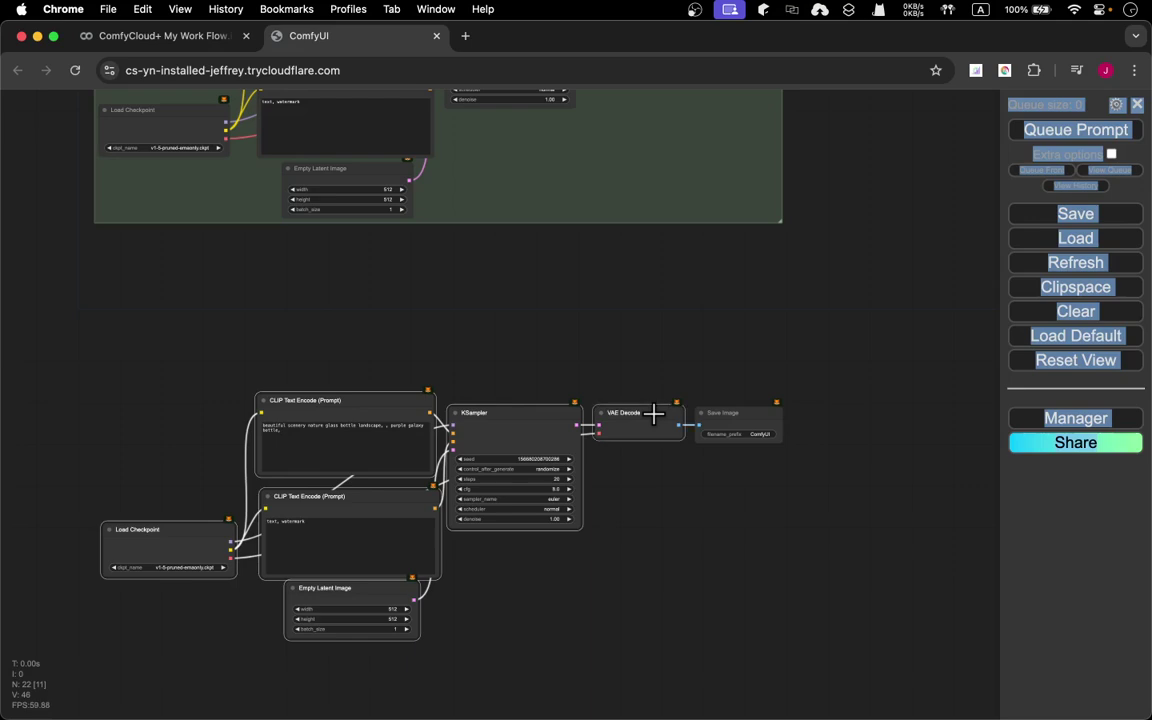
pyautogui.keyDown('shift'); pyautogui.click(733, 413); pyautogui.keyUp('shift')
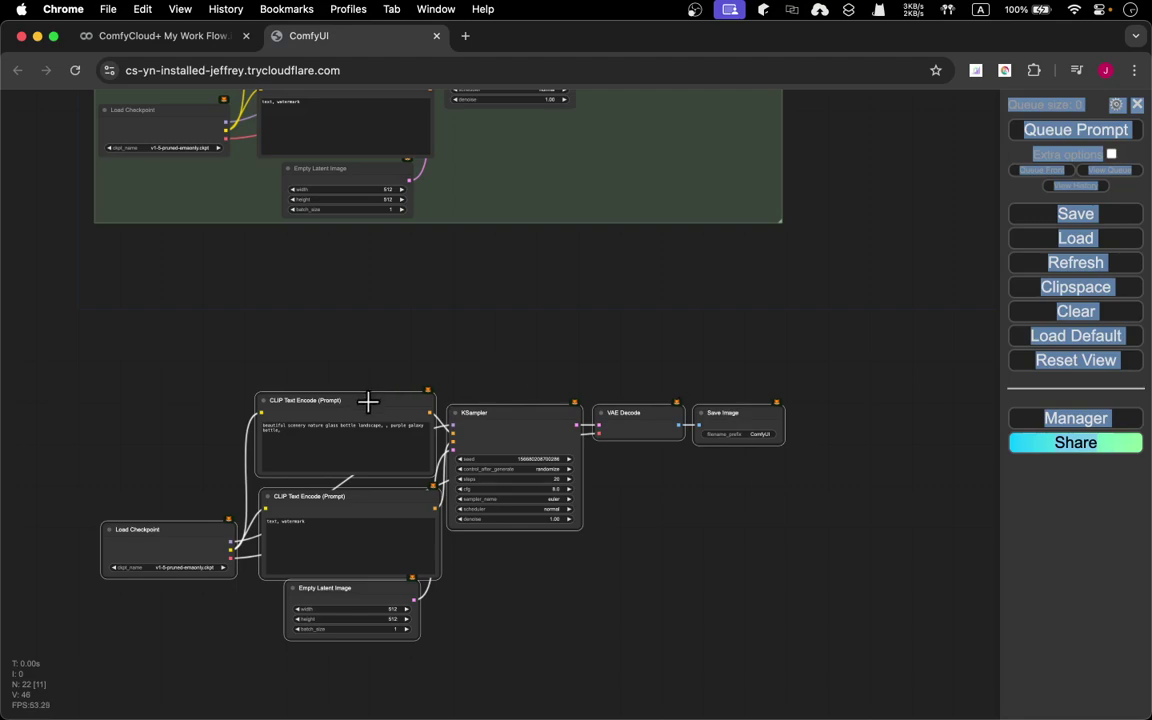
pyautogui.rightClick(274, 348)
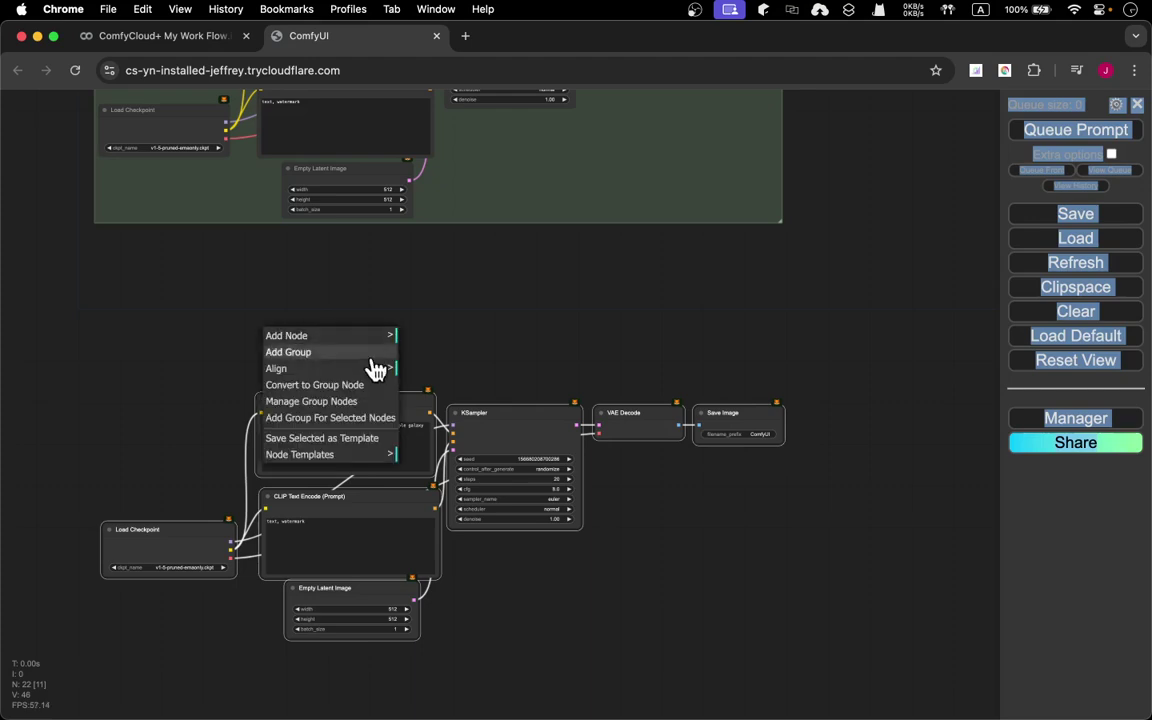
pyautogui.click(316, 419)
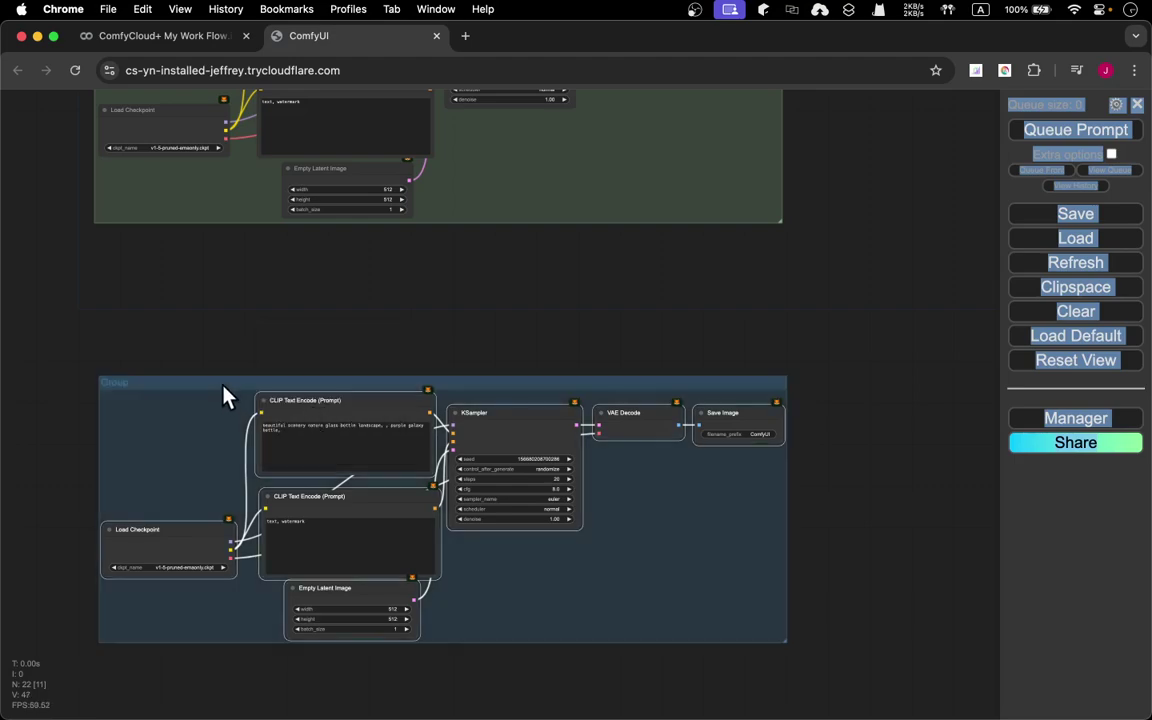
pyautogui.moveTo(226, 398); pyautogui.dragTo(218, 326)
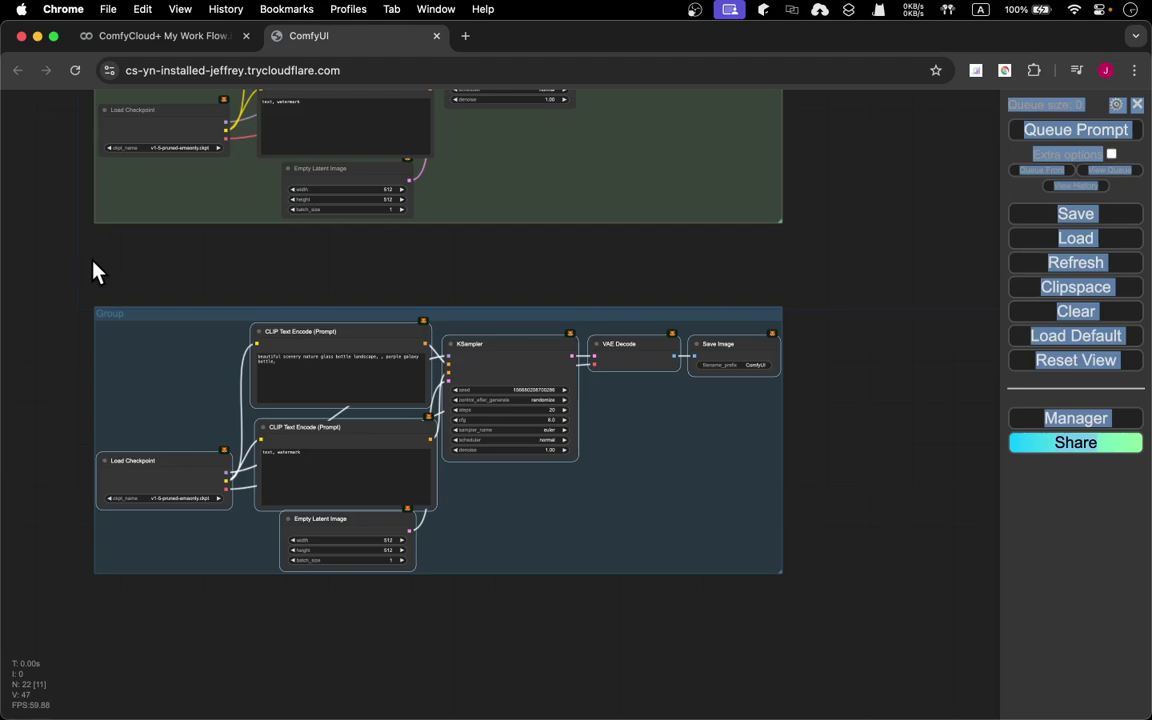
# Set the title of the lowest chain's group to "Group 3 Mod2".
pyautogui.moveTo(93, 267); pyautogui.dragTo(190, 406)
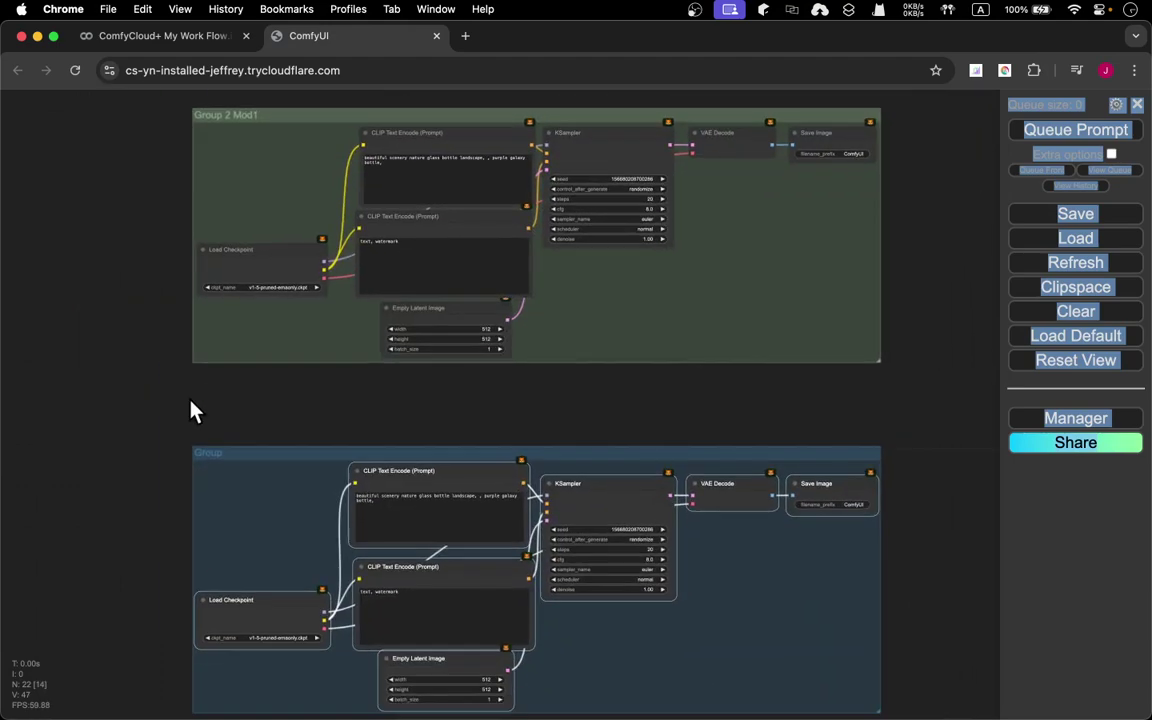
pyautogui.doubleClick(211, 458)
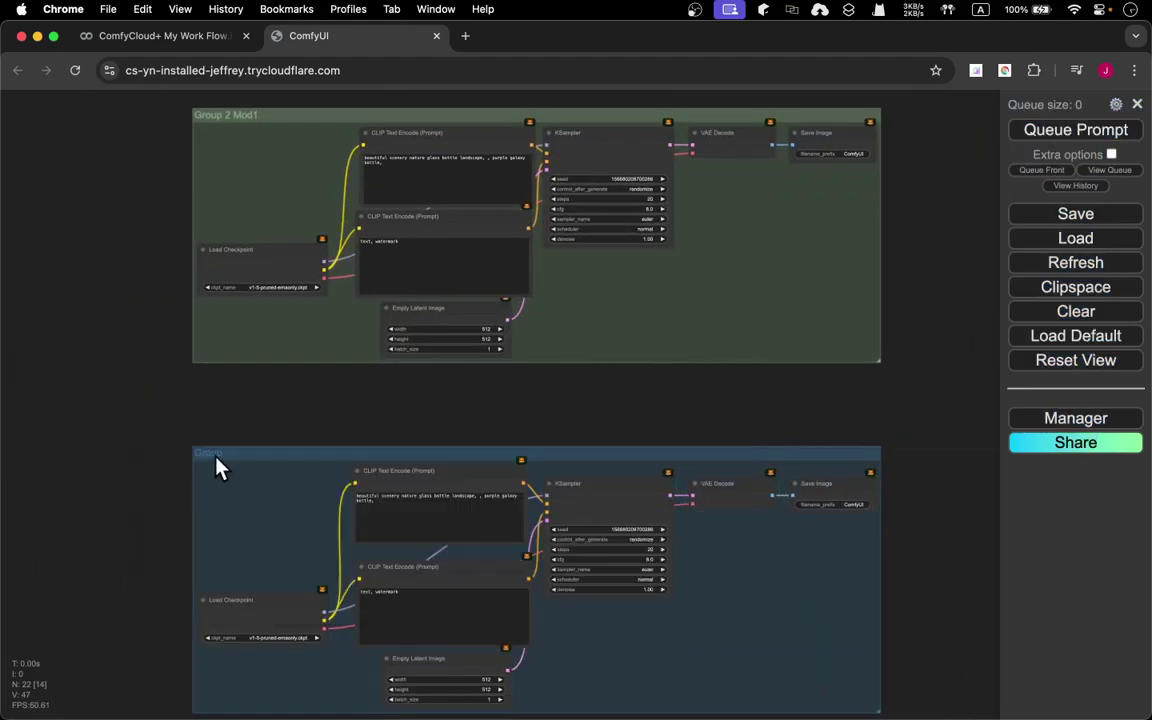
pyautogui.rightClick(216, 461)
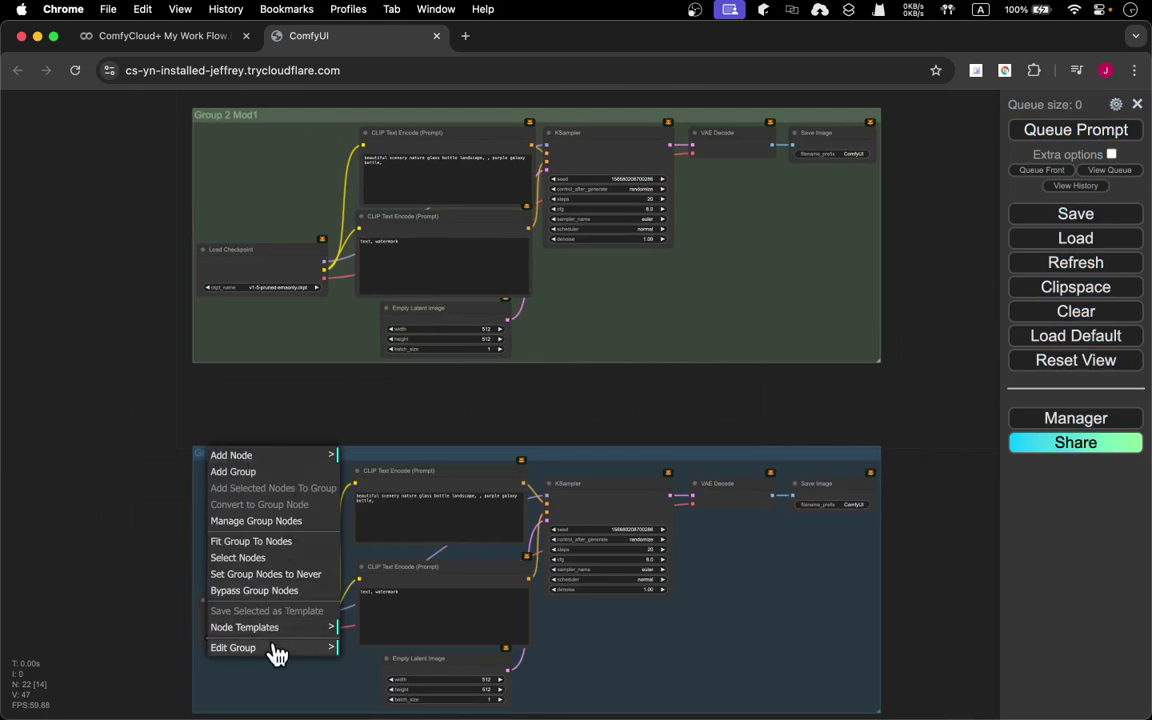
pyautogui.click(328, 648)
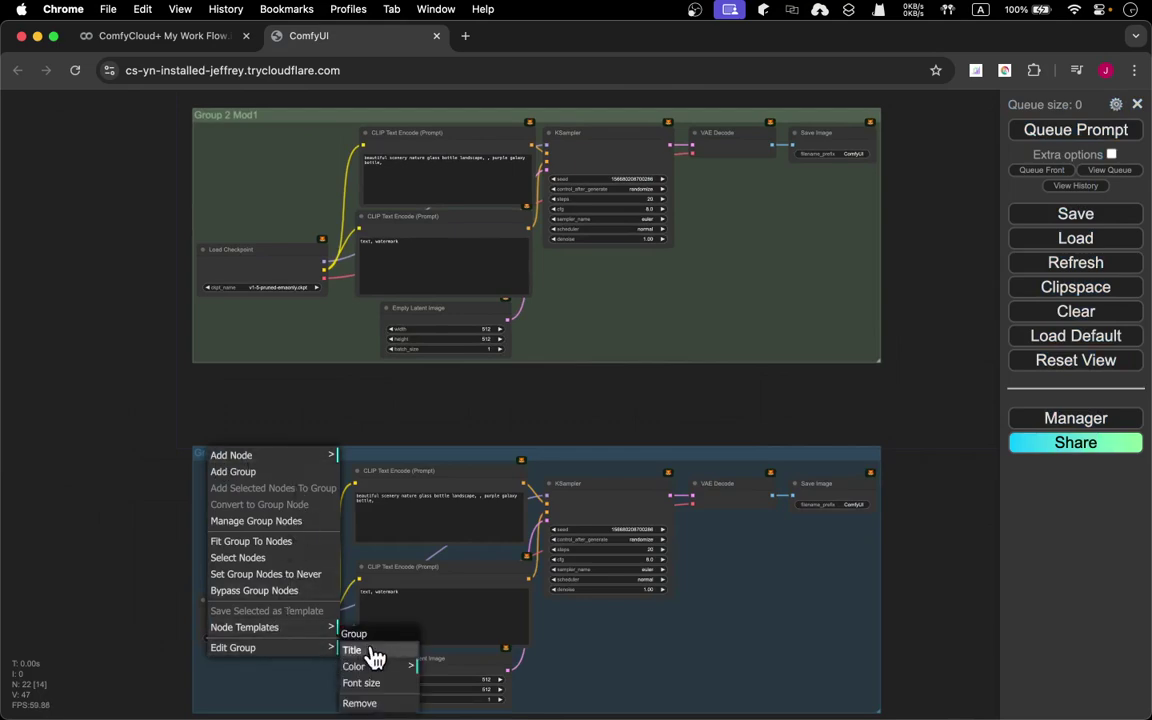
pyautogui.click(369, 648)
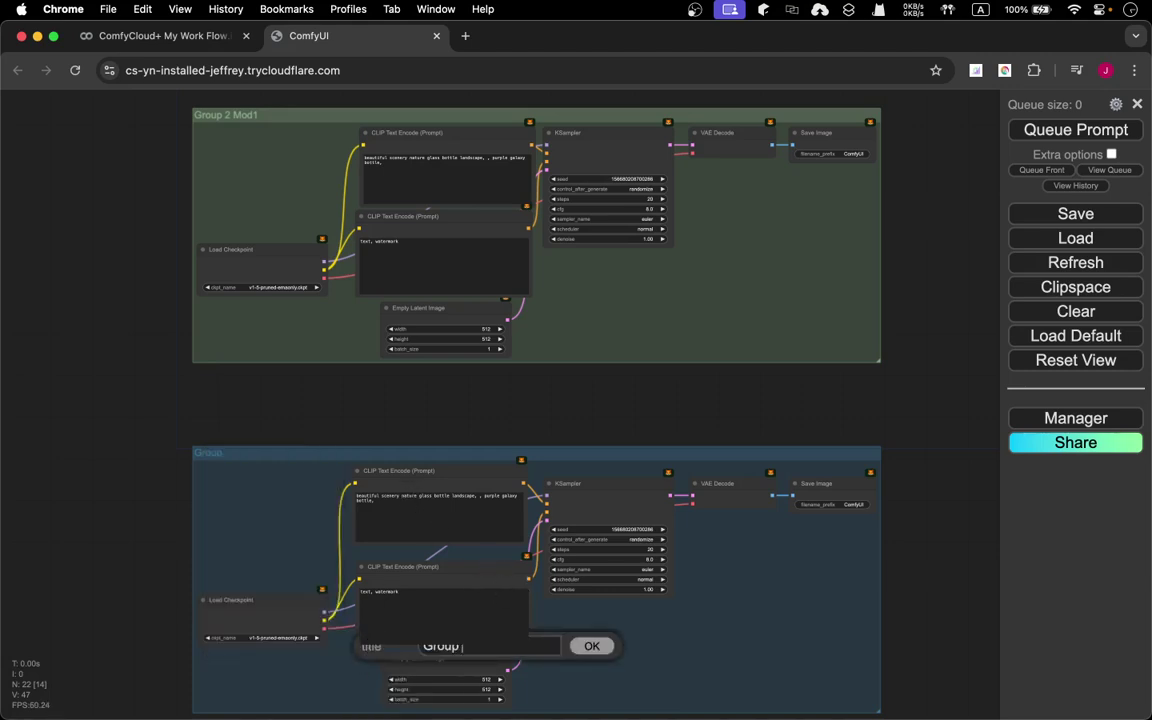
pyautogui.write('3 Mod2')
# Set the color of the Group 3 Mod2 group to purple.
pyautogui.rightClick(303, 462)
pyautogui.click(350, 645)
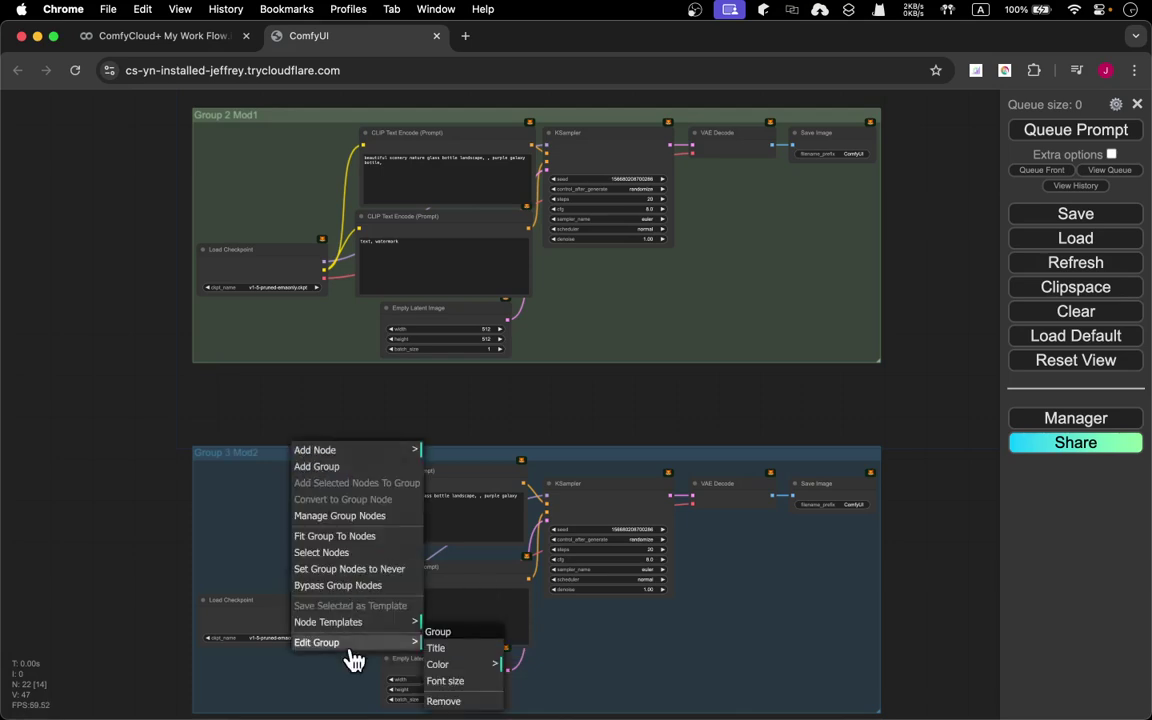
pyautogui.click(466, 666)
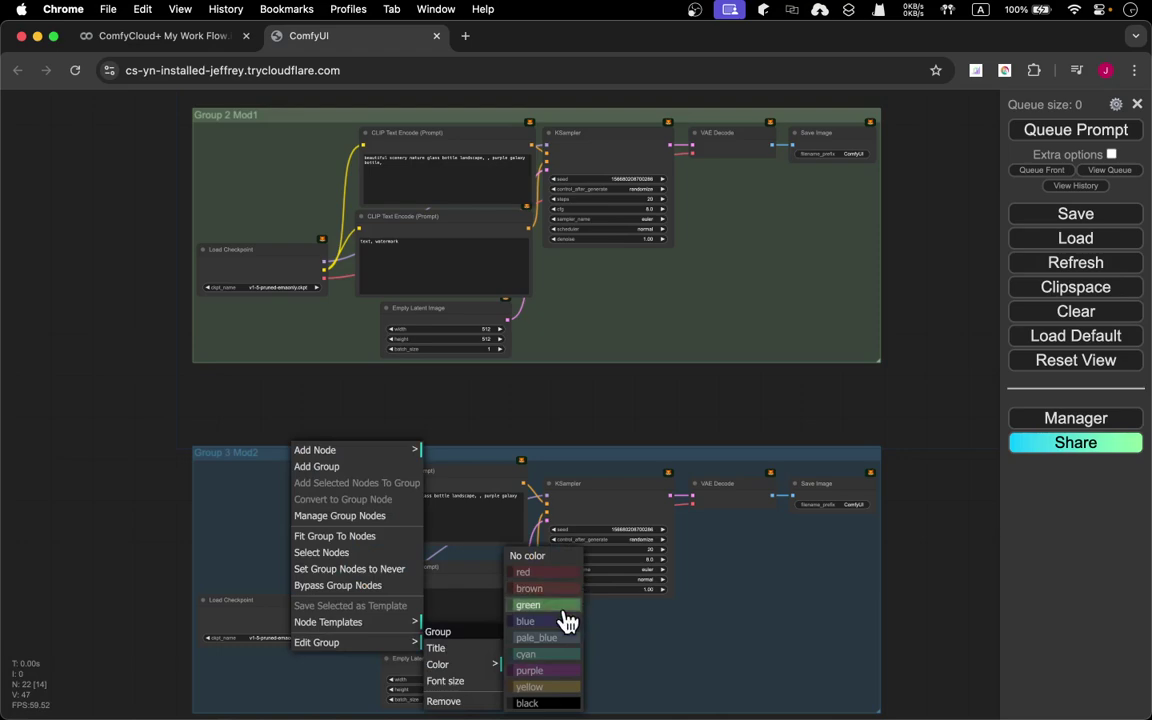
pyautogui.click(530, 671)
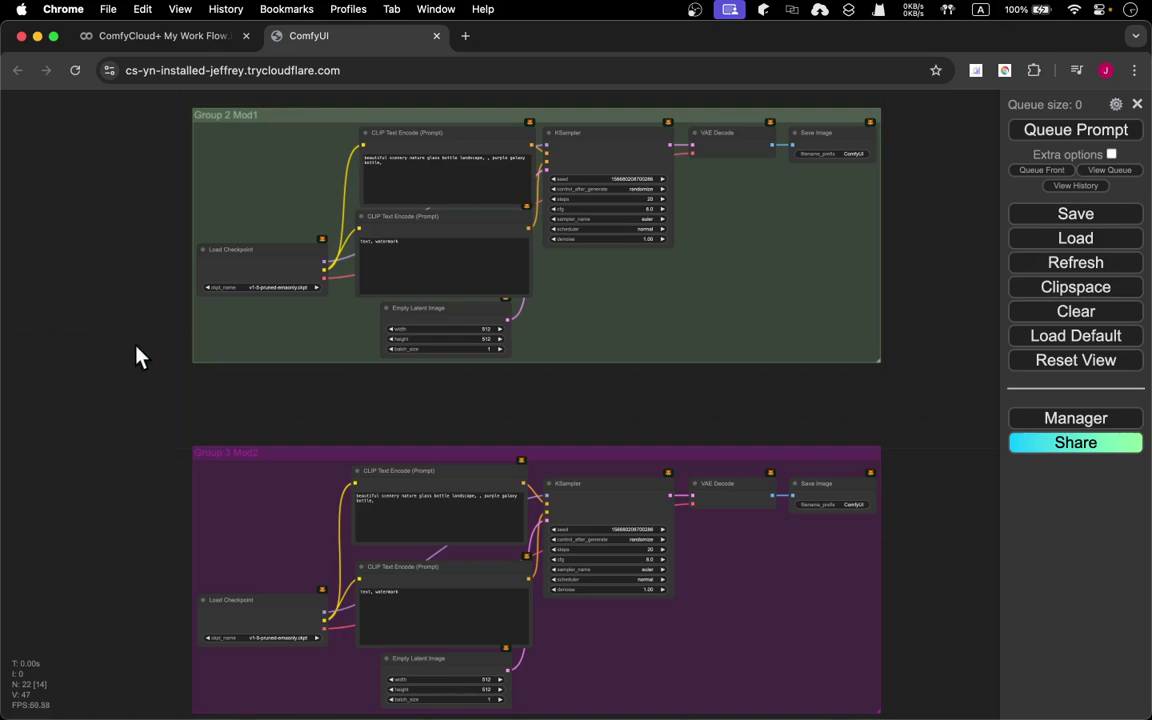
pyautogui.moveTo(136, 355); pyautogui.dragTo(123, 543)
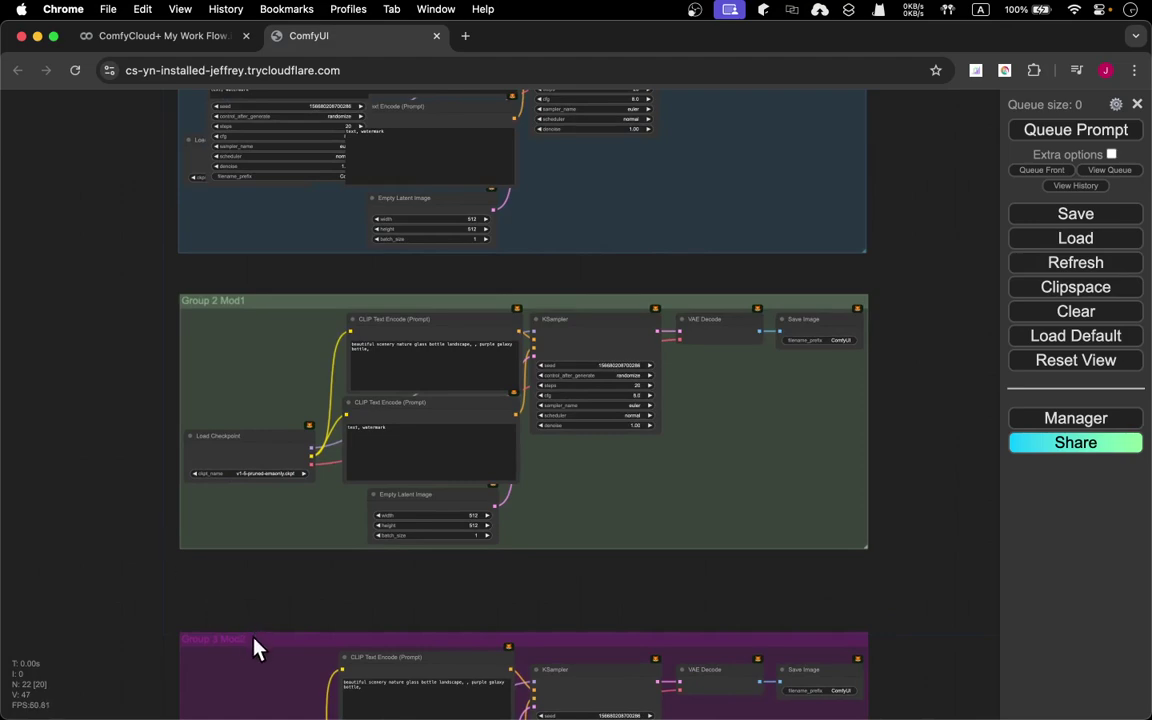
# Move the Group 2 Mod1 and Group 3 Mod2 groups up to close the vertical gaps between the three groups.
pyautogui.moveTo(254, 642); pyautogui.dragTo(254, 594)
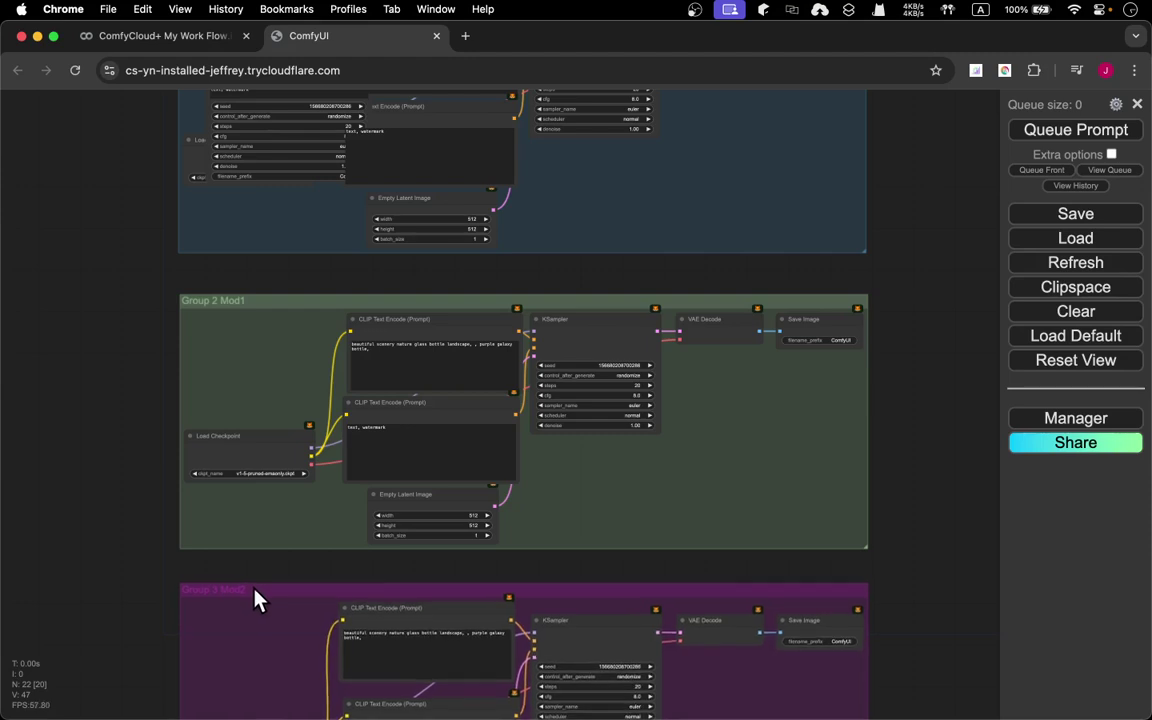
pyautogui.moveTo(296, 303); pyautogui.dragTo(291, 288)
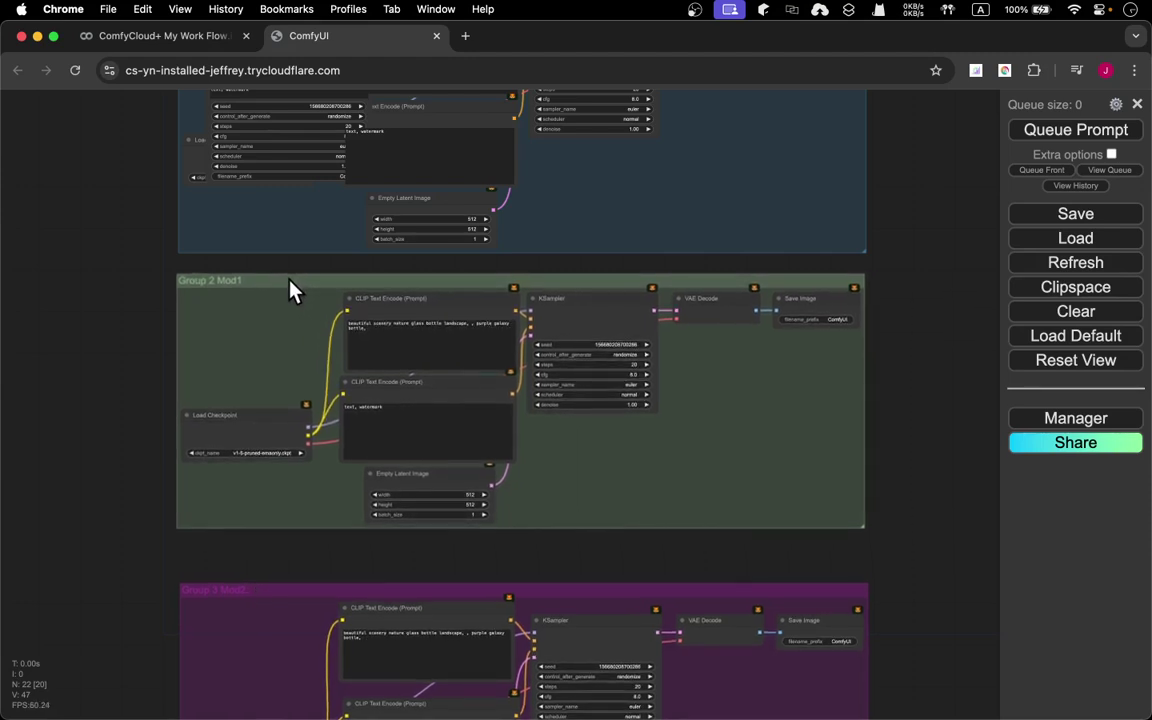
pyautogui.moveTo(285, 598); pyautogui.dragTo(285, 565)
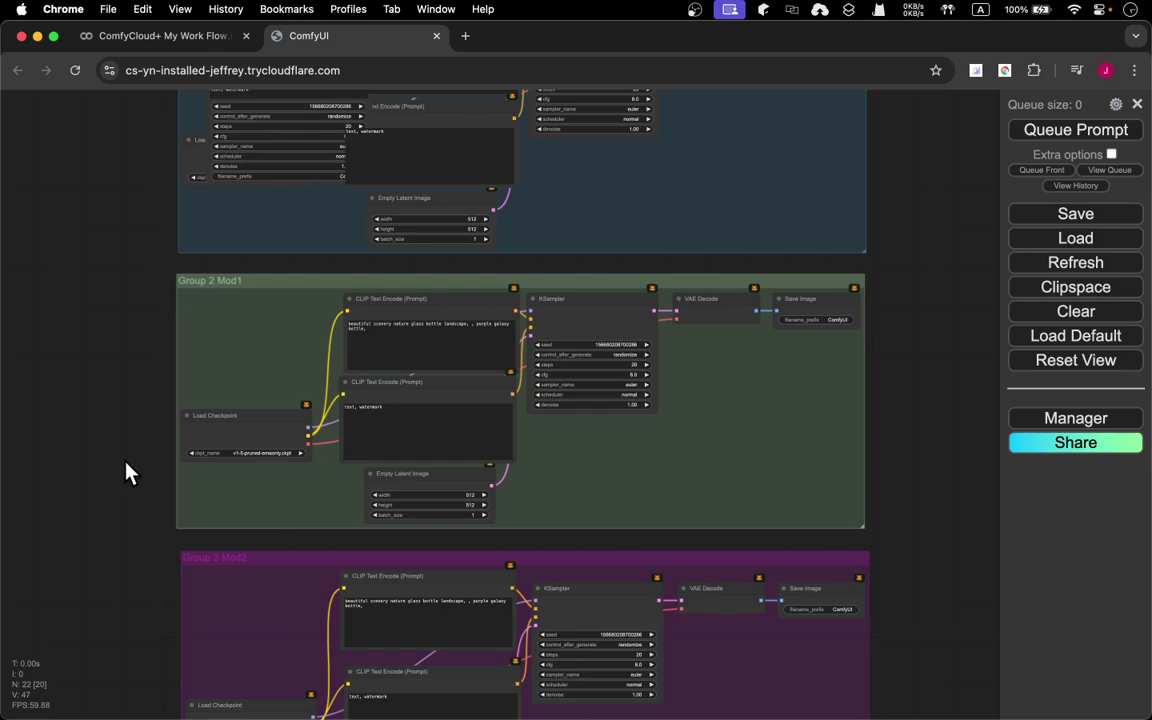
# Queue the prompt for the workflow and follow the image generation across the three groups and the Group 3 node.
pyautogui.moveTo(125, 462); pyautogui.dragTo(119, 479)
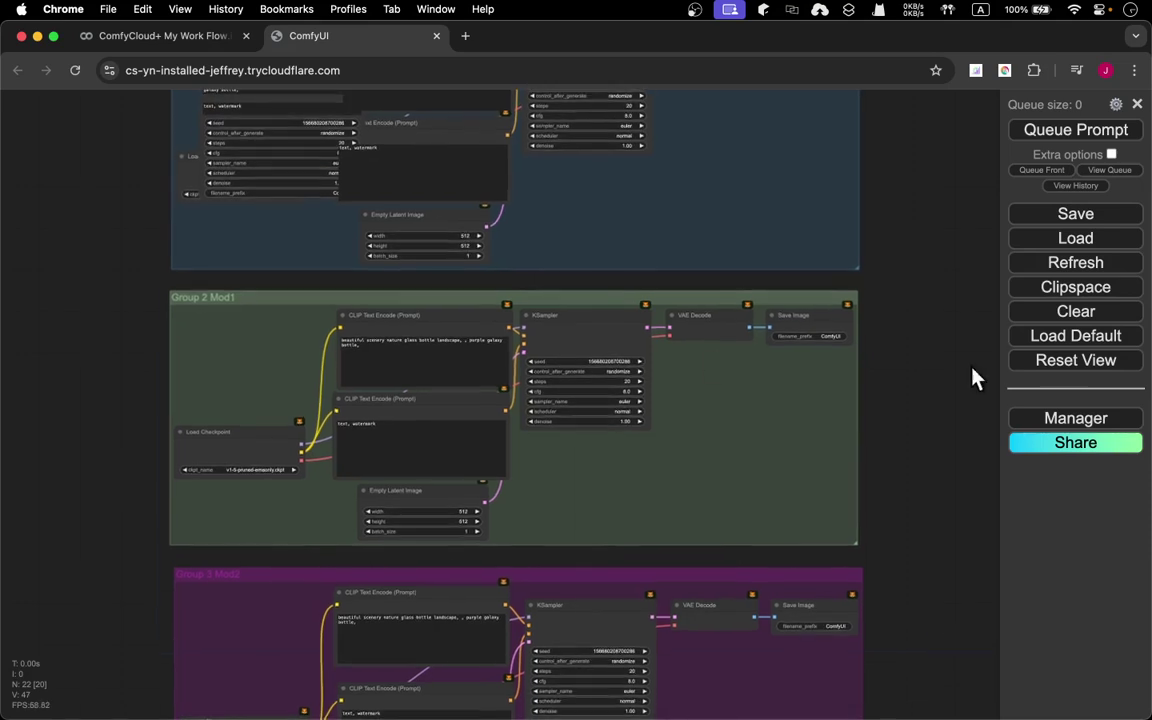
pyautogui.click(1041, 141)
pyautogui.moveTo(943, 183); pyautogui.dragTo(958, 49)
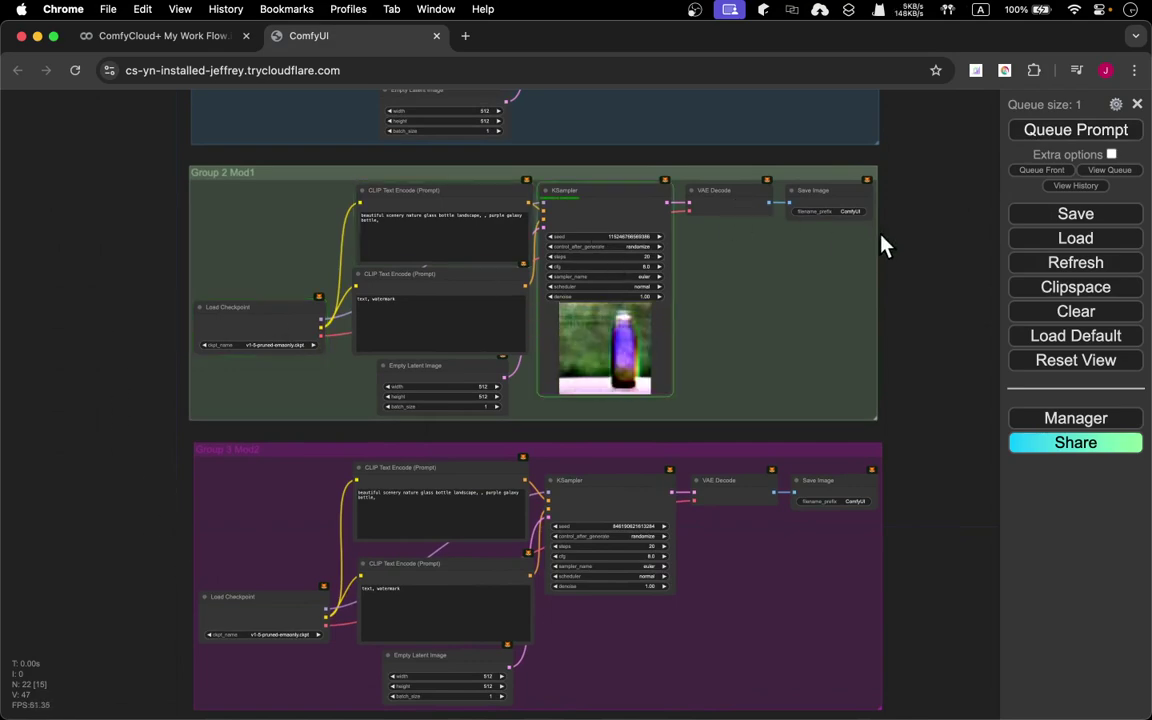
pyautogui.moveTo(933, 247); pyautogui.dragTo(833, 509)
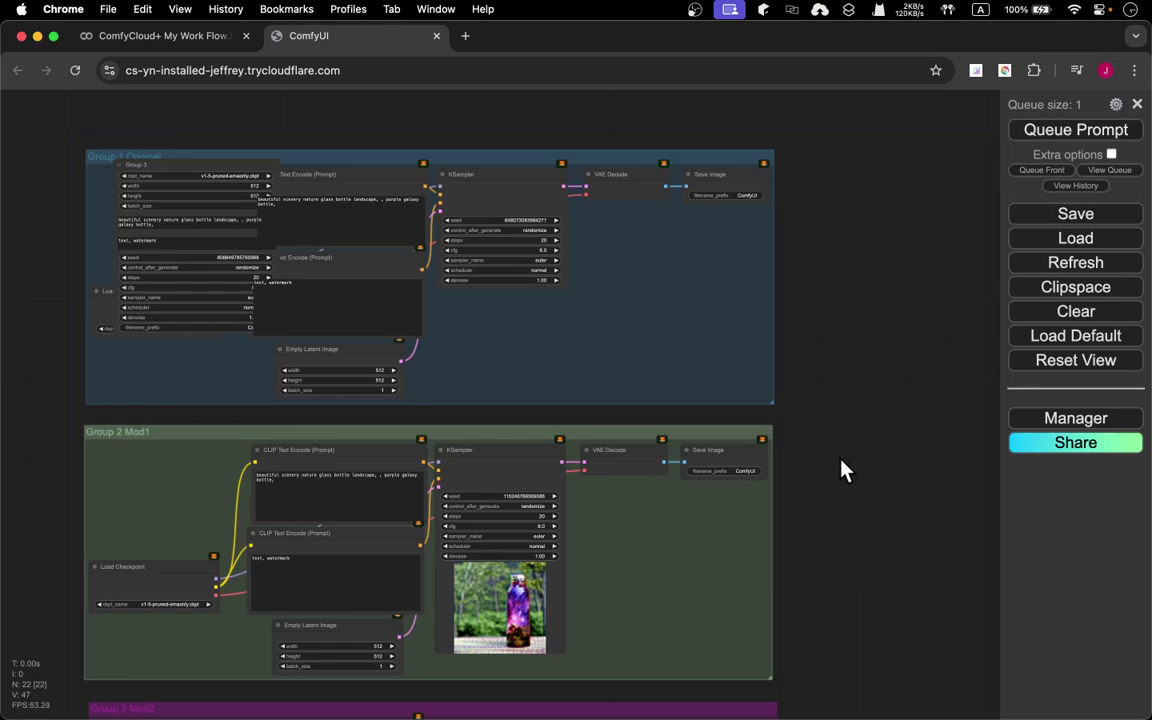
pyautogui.moveTo(843, 458); pyautogui.dragTo(885, 324)
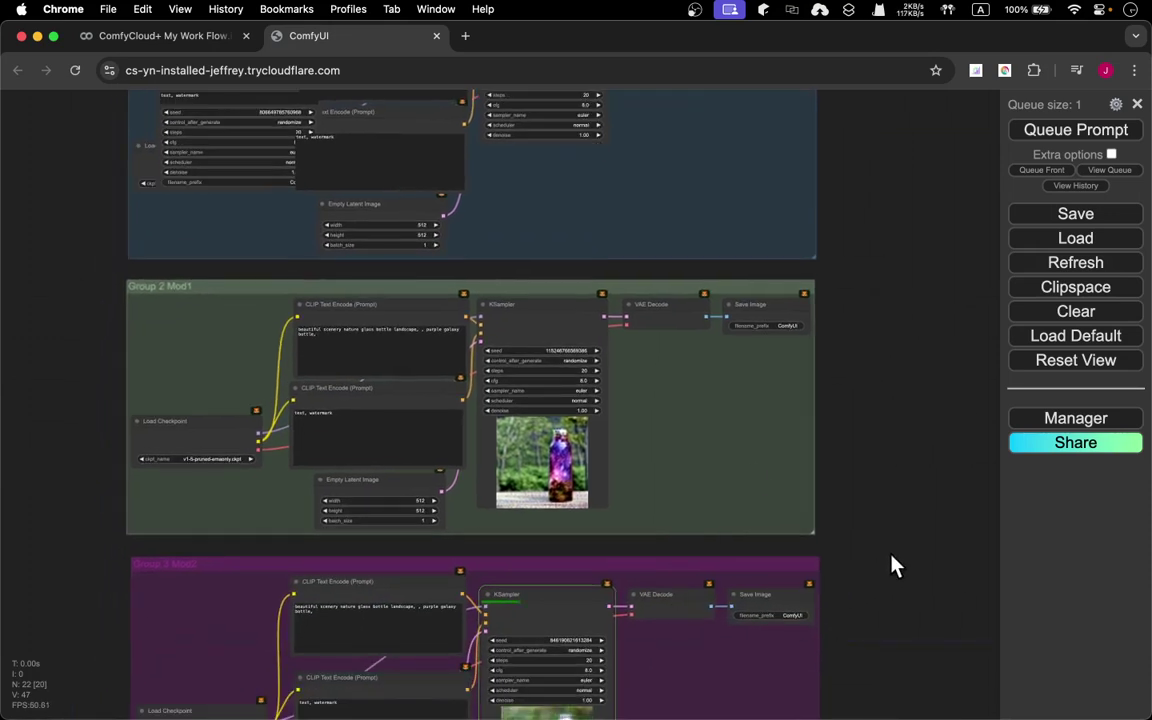
pyautogui.moveTo(893, 566); pyautogui.dragTo(920, 305)
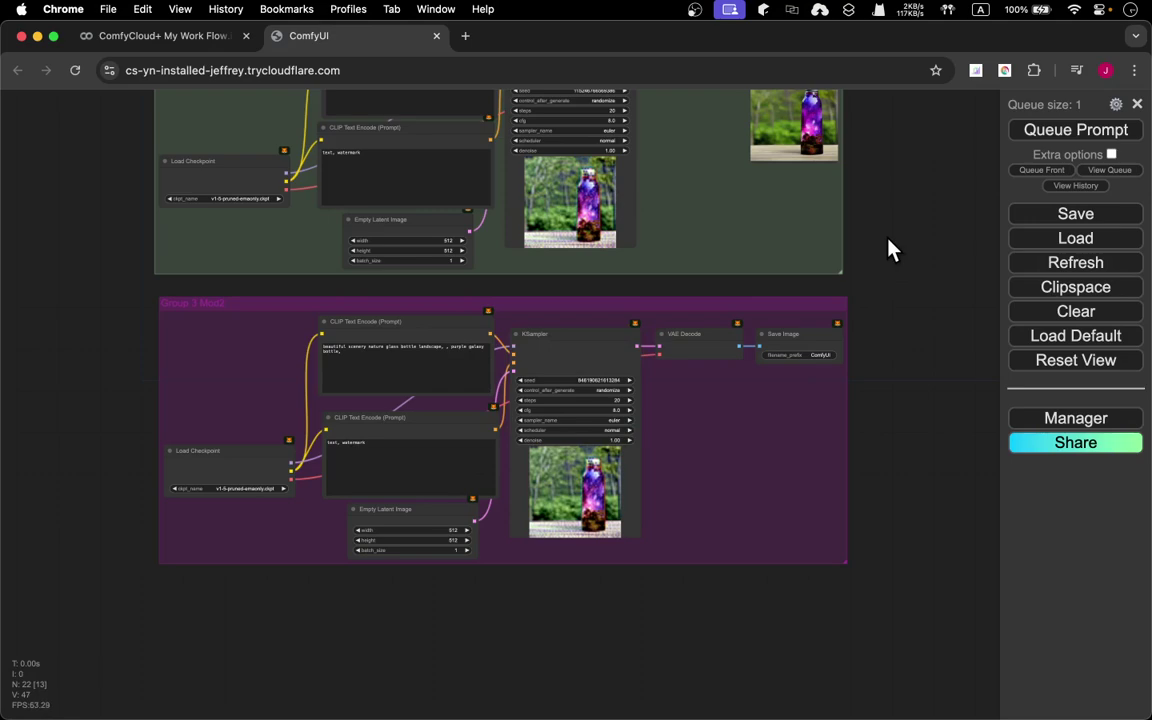
pyautogui.moveTo(888, 247); pyautogui.dragTo(864, 564)
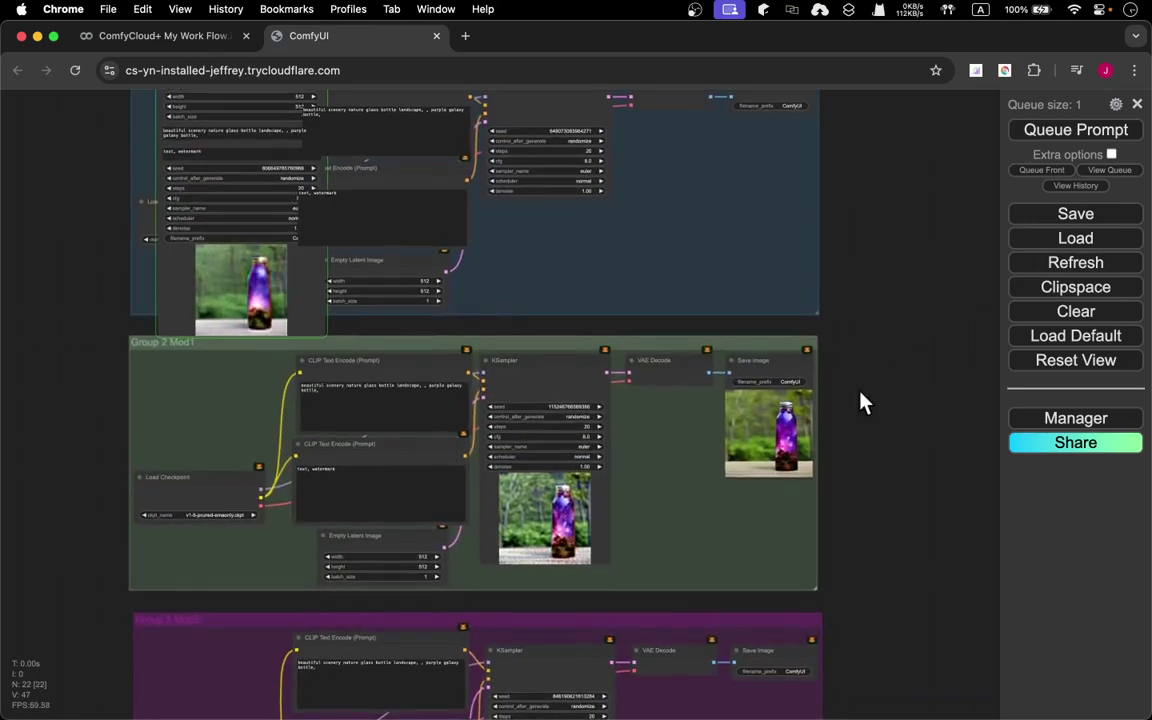
pyautogui.moveTo(877, 273); pyautogui.dragTo(913, 411)
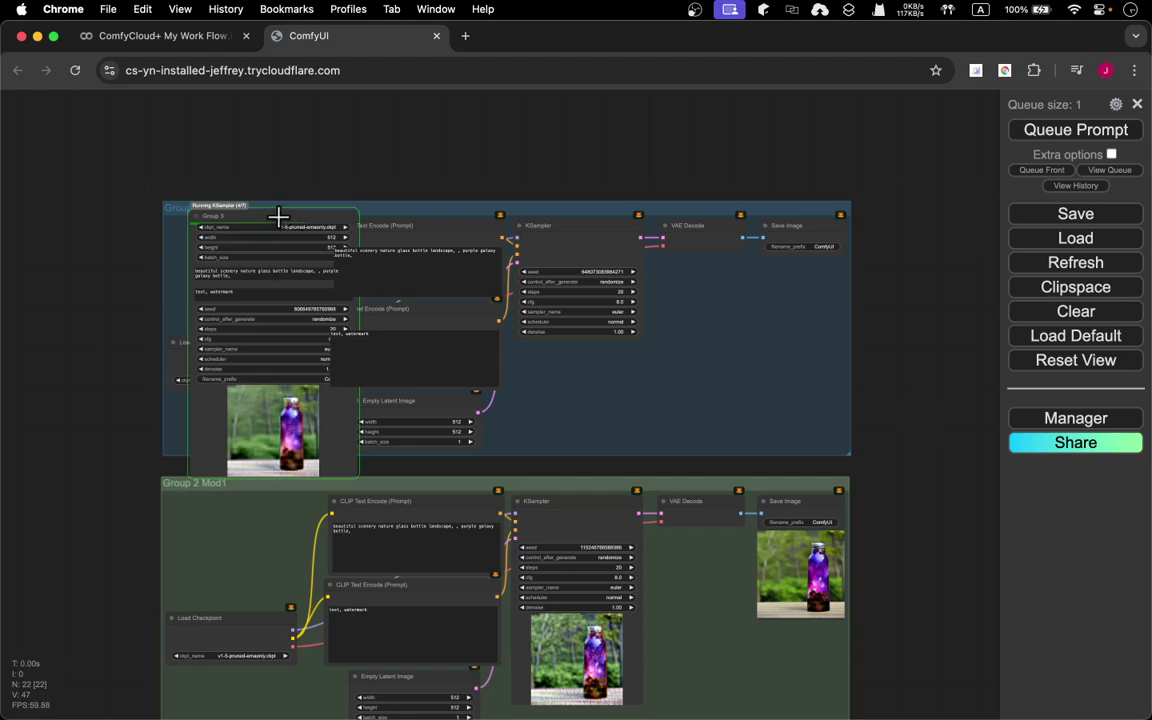
# Move the Group 3 node off the Group 1 Original group onto the empty canvas beside Group 2 Mod1 and Group 3 Mod2.
pyautogui.moveTo(278, 217); pyautogui.dragTo(133, 398)
pyautogui.scroll(-3, 900, 386)
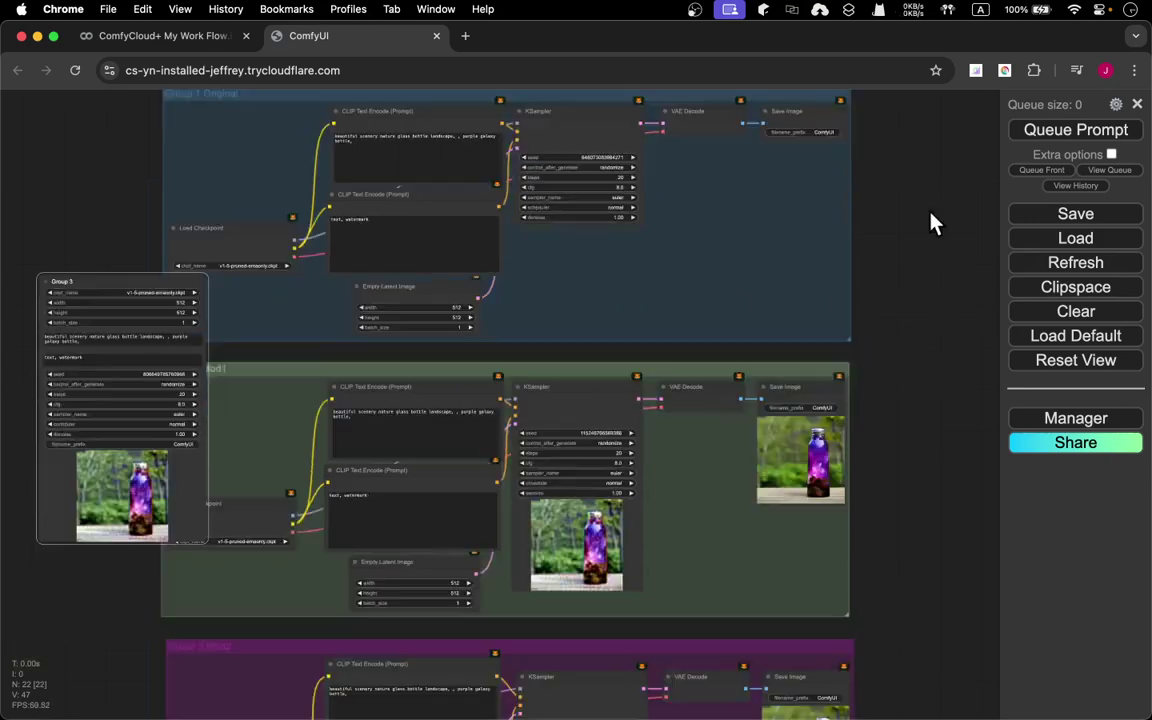
pyautogui.scroll(-3, 935, 185)
pyautogui.scroll(-1, 942, 340)
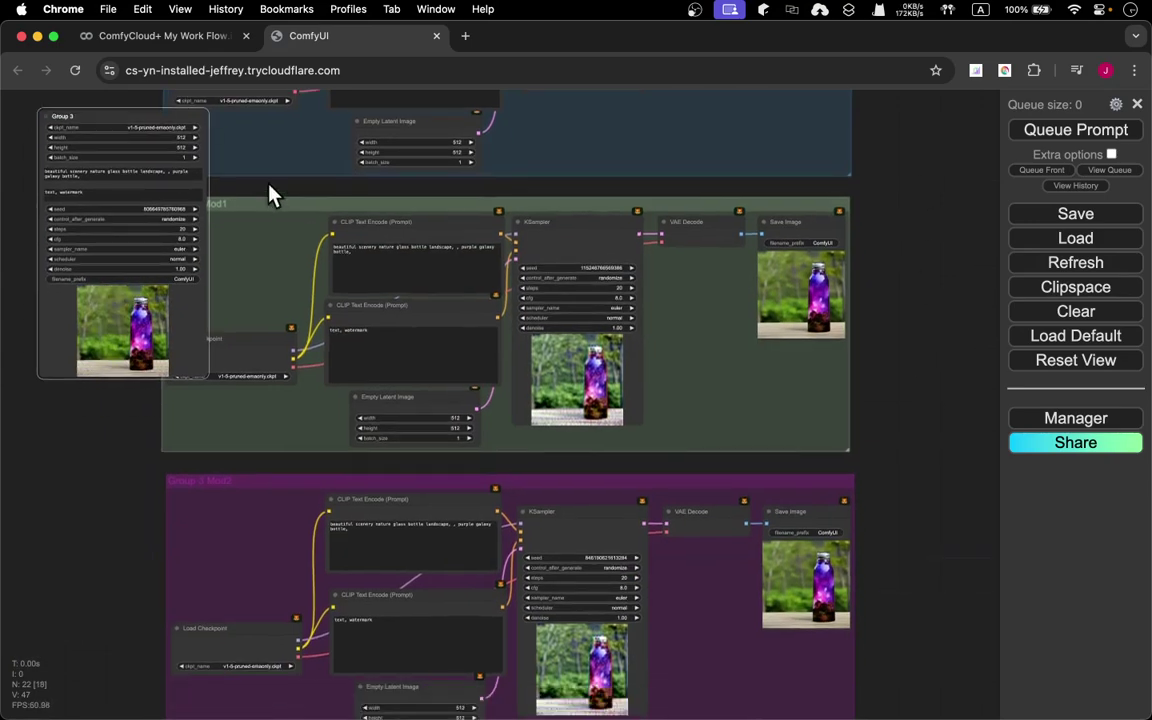
pyautogui.moveTo(160, 116); pyautogui.dragTo(100, 384)
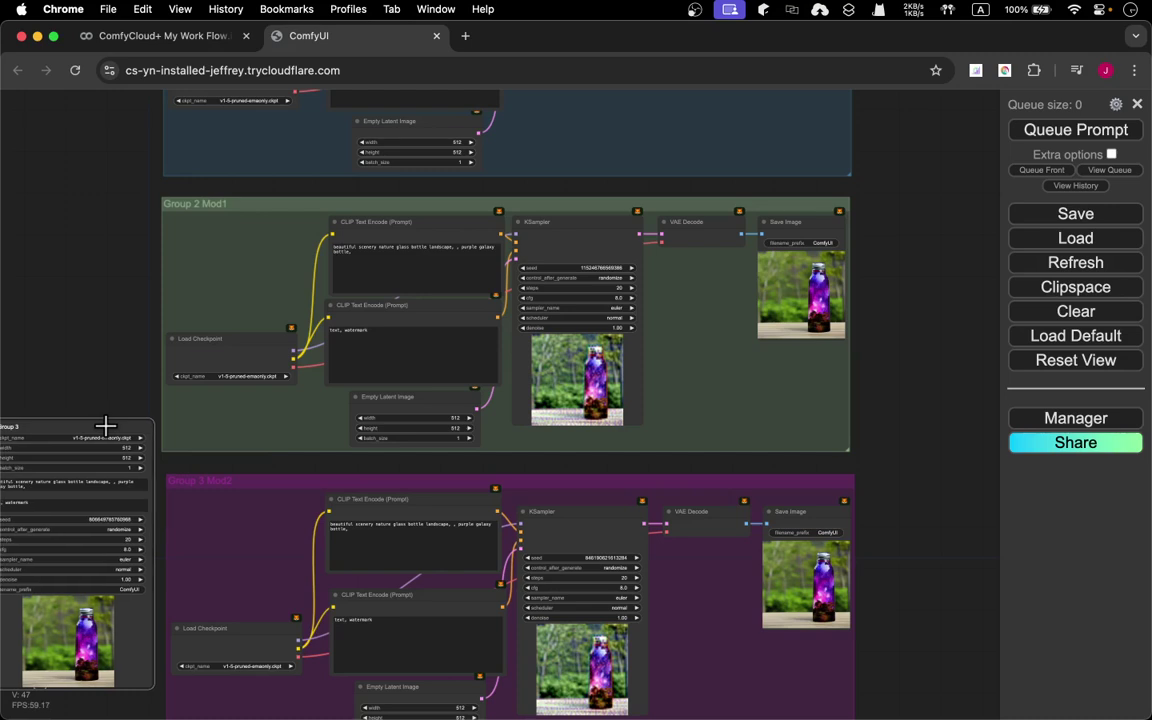
# Bypass the group nodes of Group 3 Mod2 and of Group 2 Mod1.
pyautogui.moveTo(893, 357); pyautogui.dragTo(905, 252)
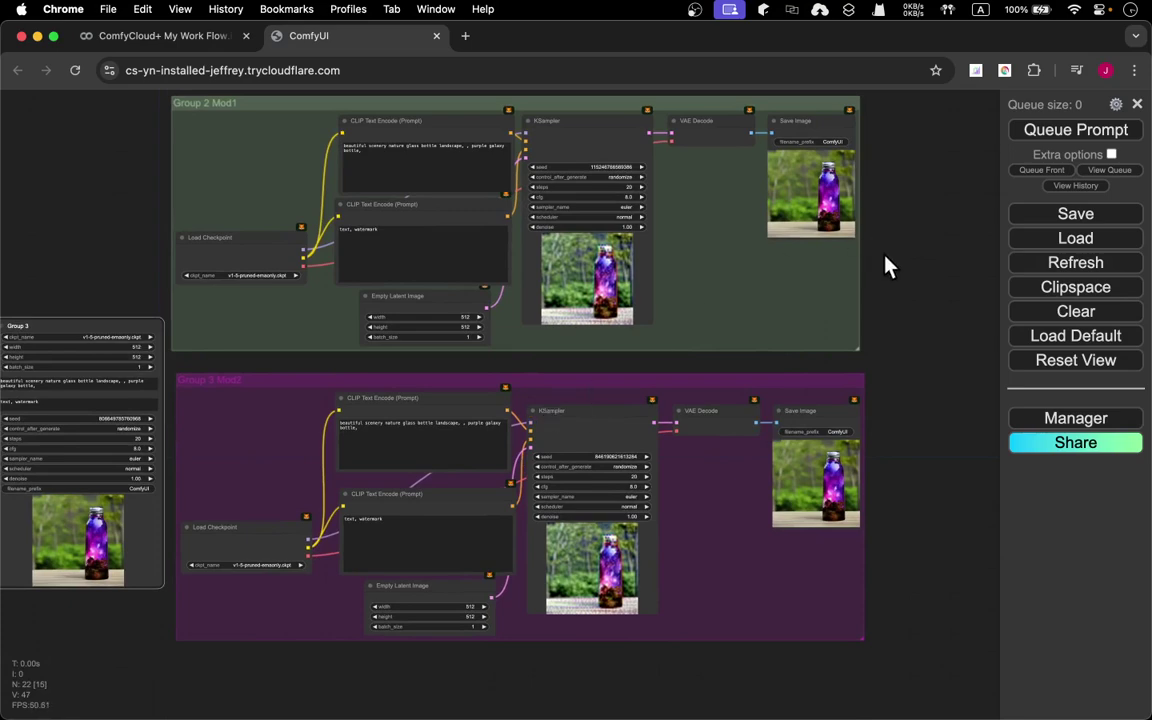
pyautogui.rightClick(258, 396)
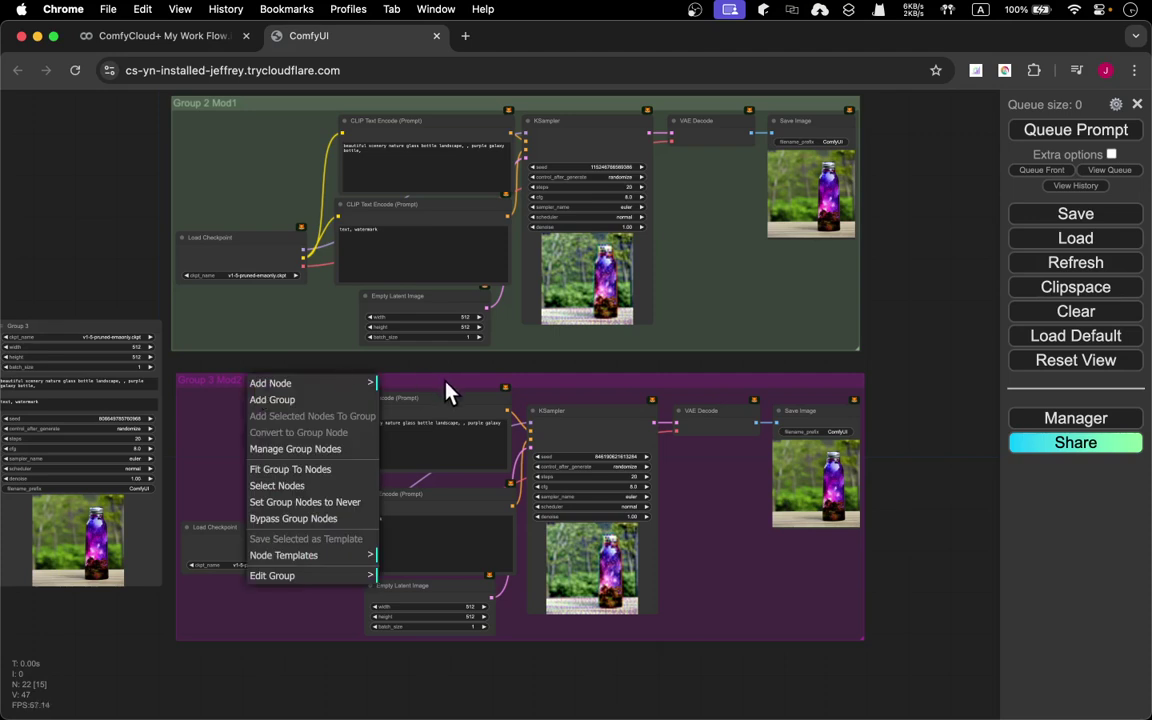
pyautogui.click(327, 528)
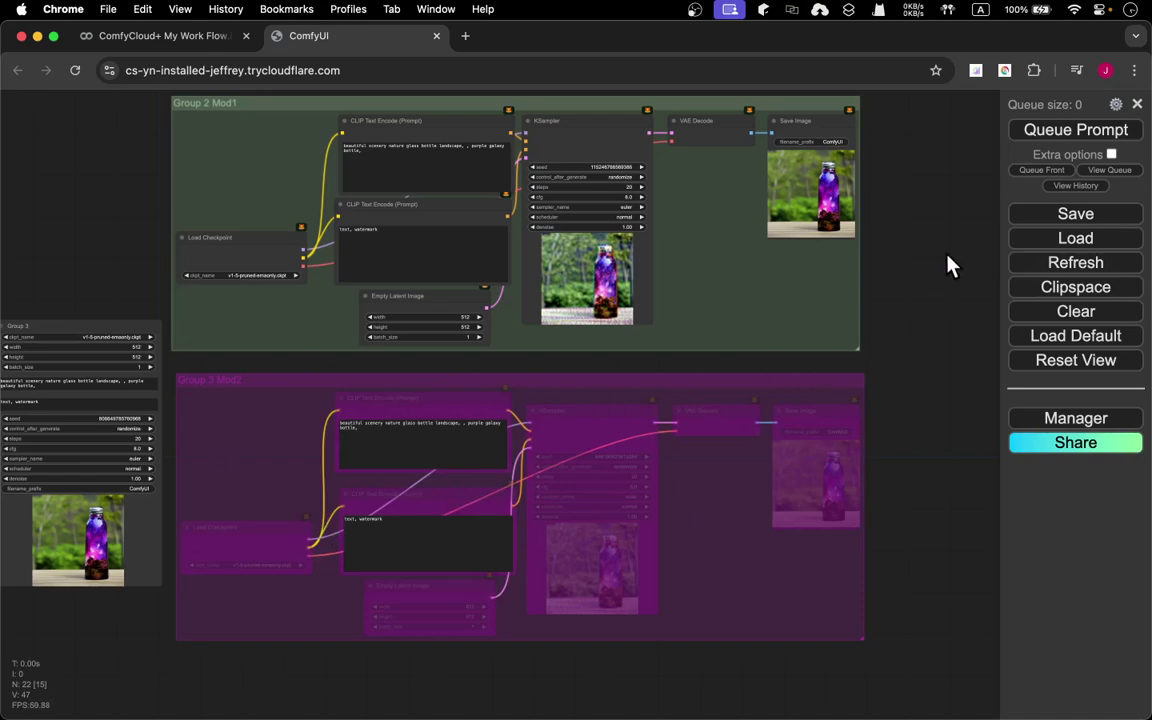
pyautogui.moveTo(946, 273); pyautogui.dragTo(930, 403)
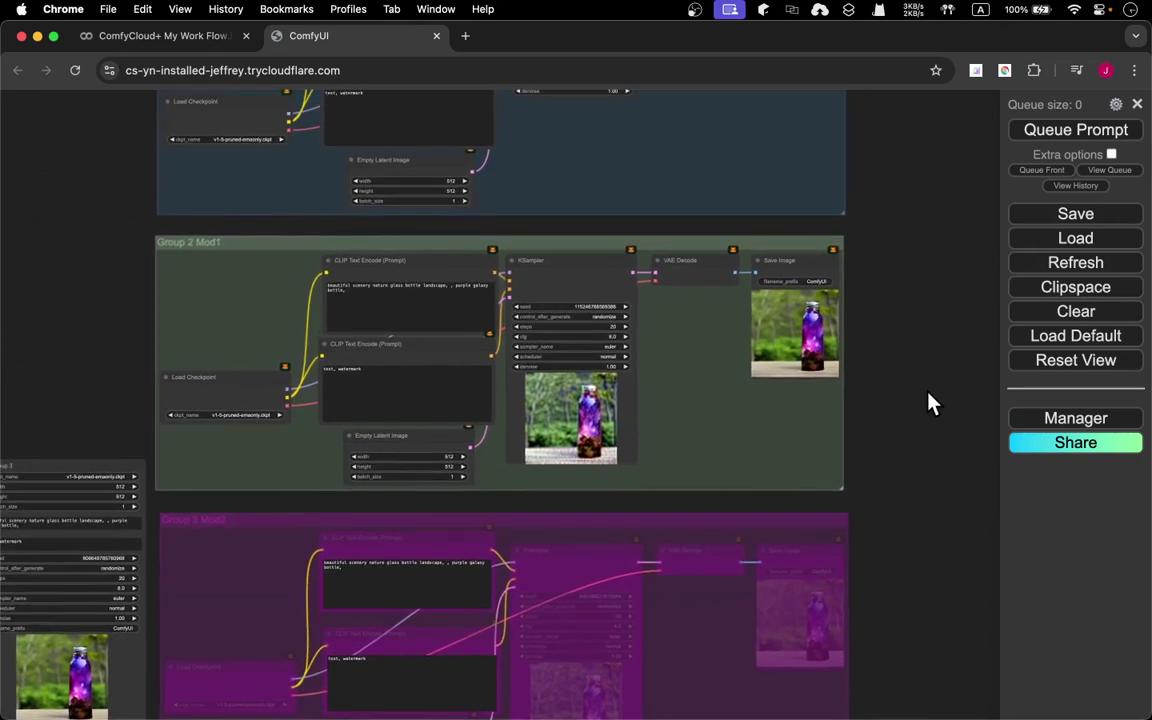
pyautogui.rightClick(270, 251)
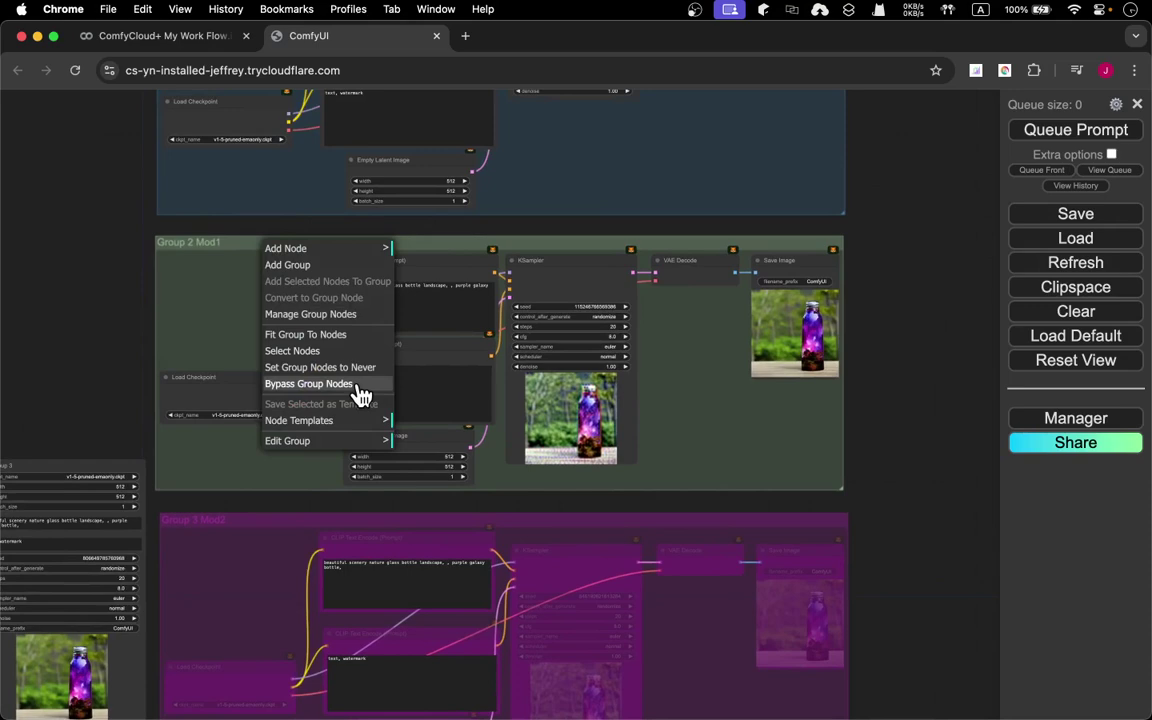
pyautogui.click(310, 384)
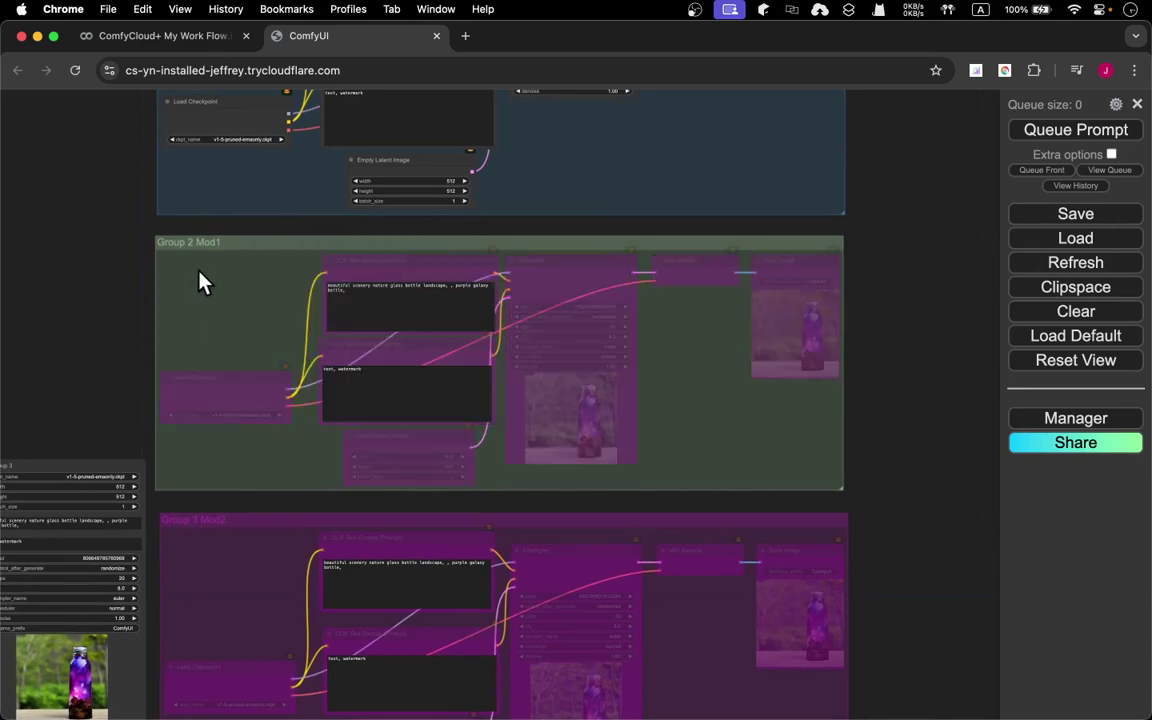
# Set the group nodes of Group 2 Mod1 and of Group 3 Mod2 to Never.
pyautogui.rightClick(237, 258)
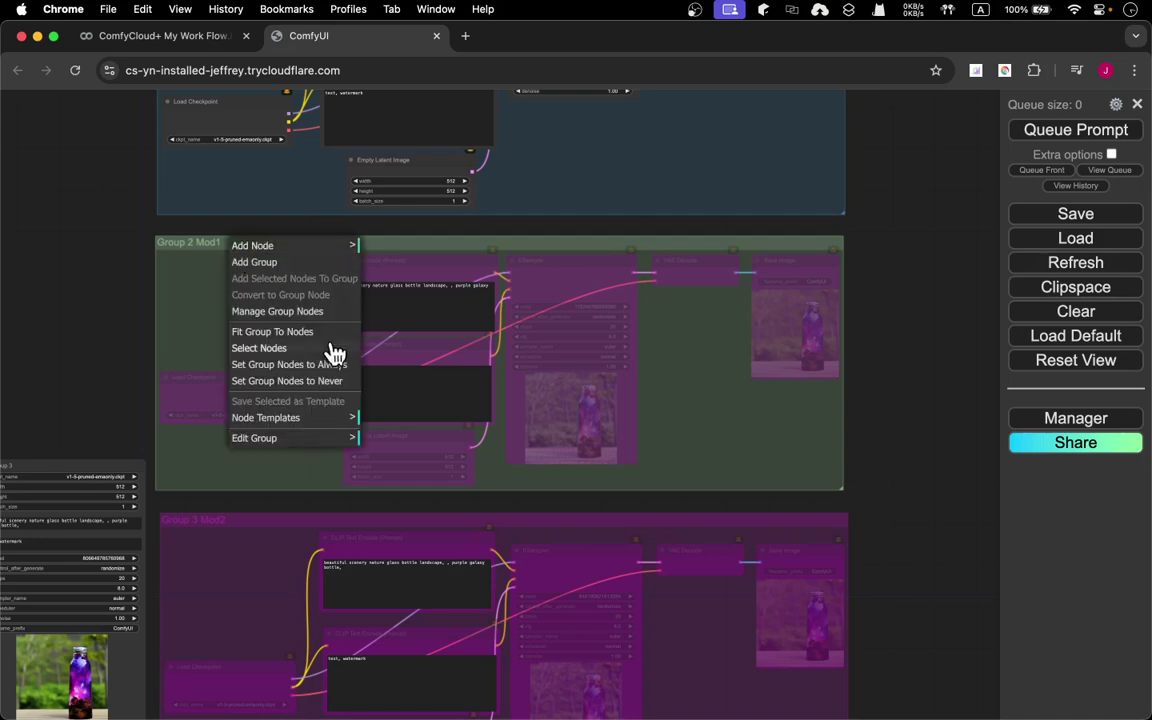
pyautogui.click(325, 381)
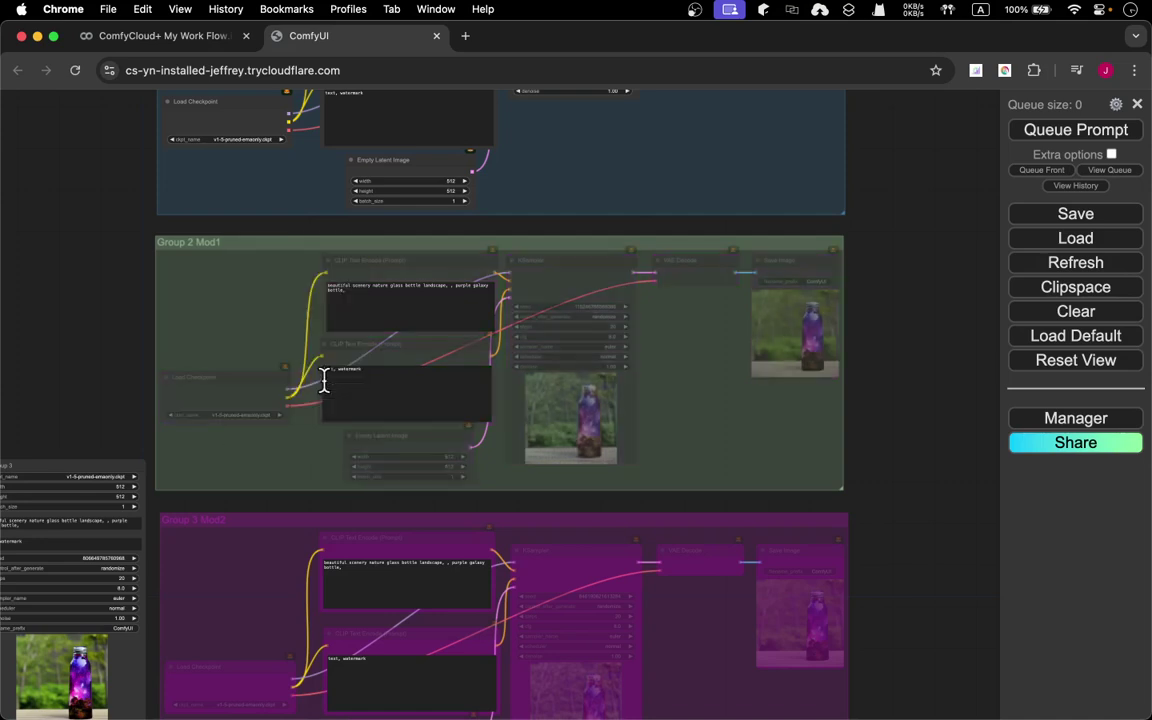
pyautogui.rightClick(255, 522)
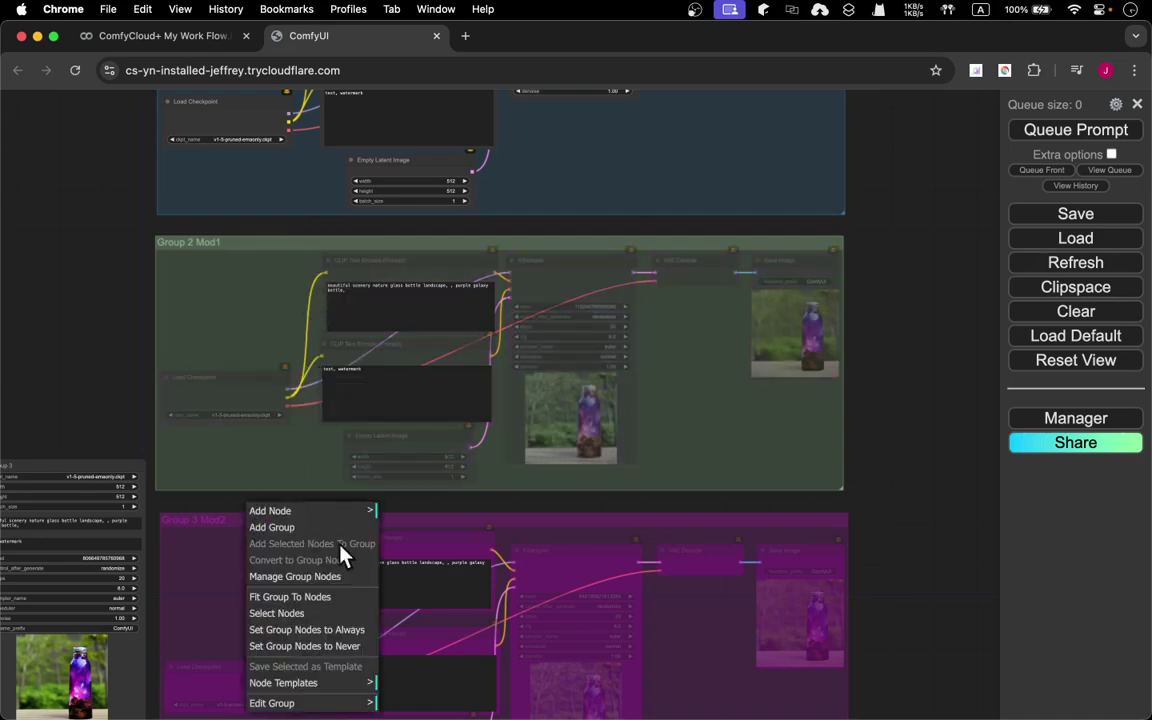
pyautogui.click(363, 648)
# Queue the prompt again with Group 2 Mod1 and Group 3 Mod2 disabled, and check which groups generate images.
pyautogui.moveTo(938, 255); pyautogui.dragTo(920, 395)
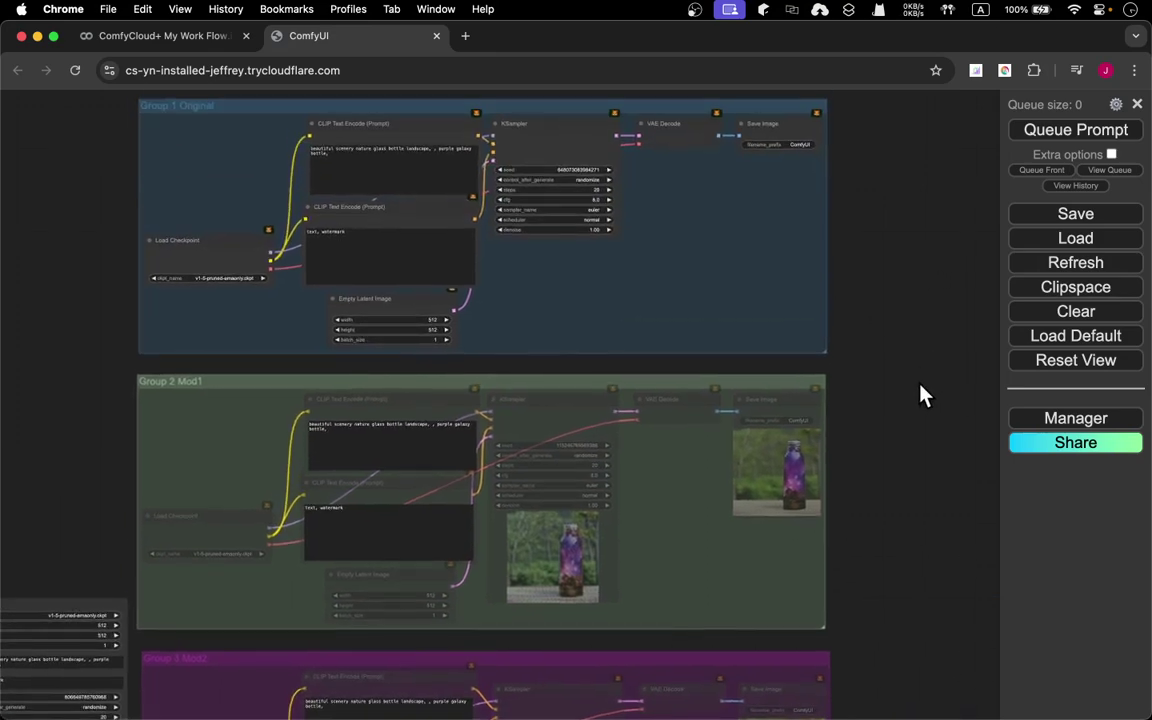
pyautogui.click(1052, 134)
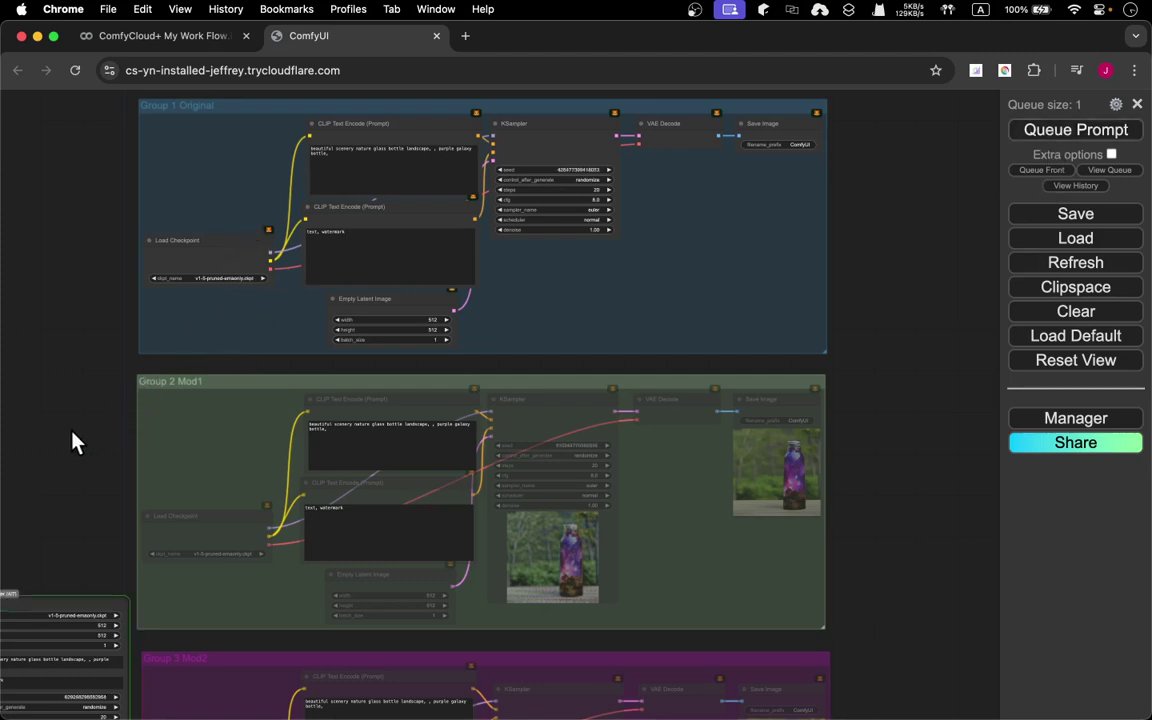
pyautogui.moveTo(72, 442); pyautogui.dragTo(137, 502)
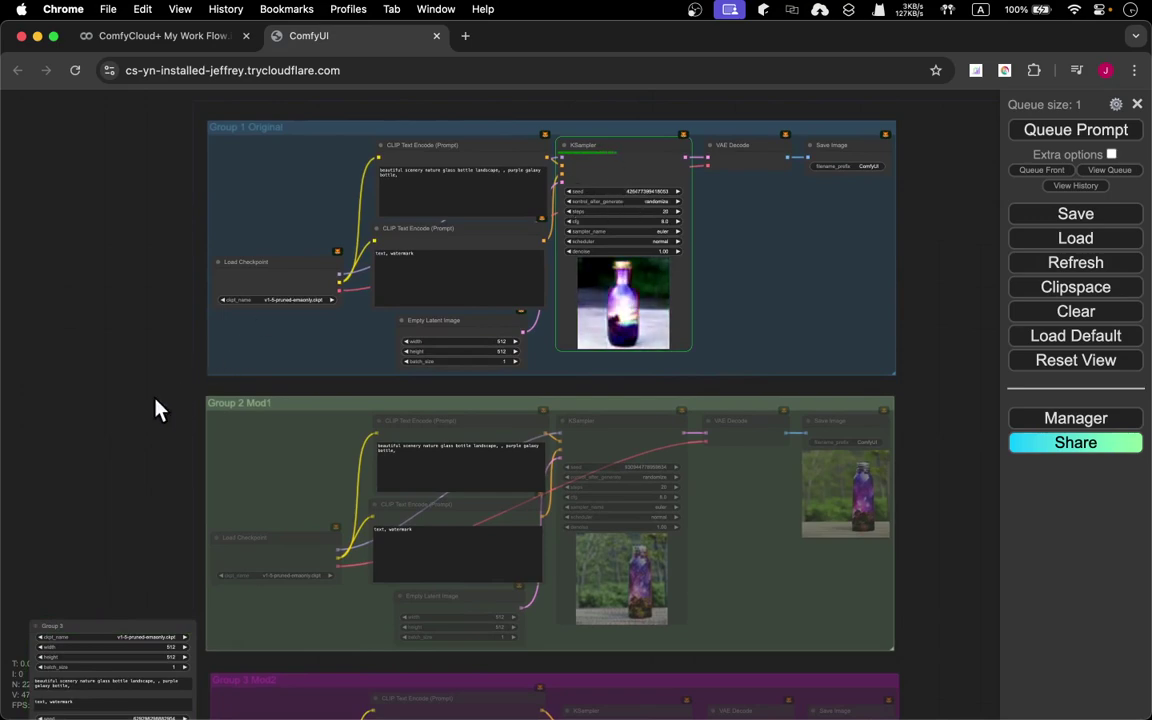
pyautogui.moveTo(155, 400); pyautogui.dragTo(172, 188)
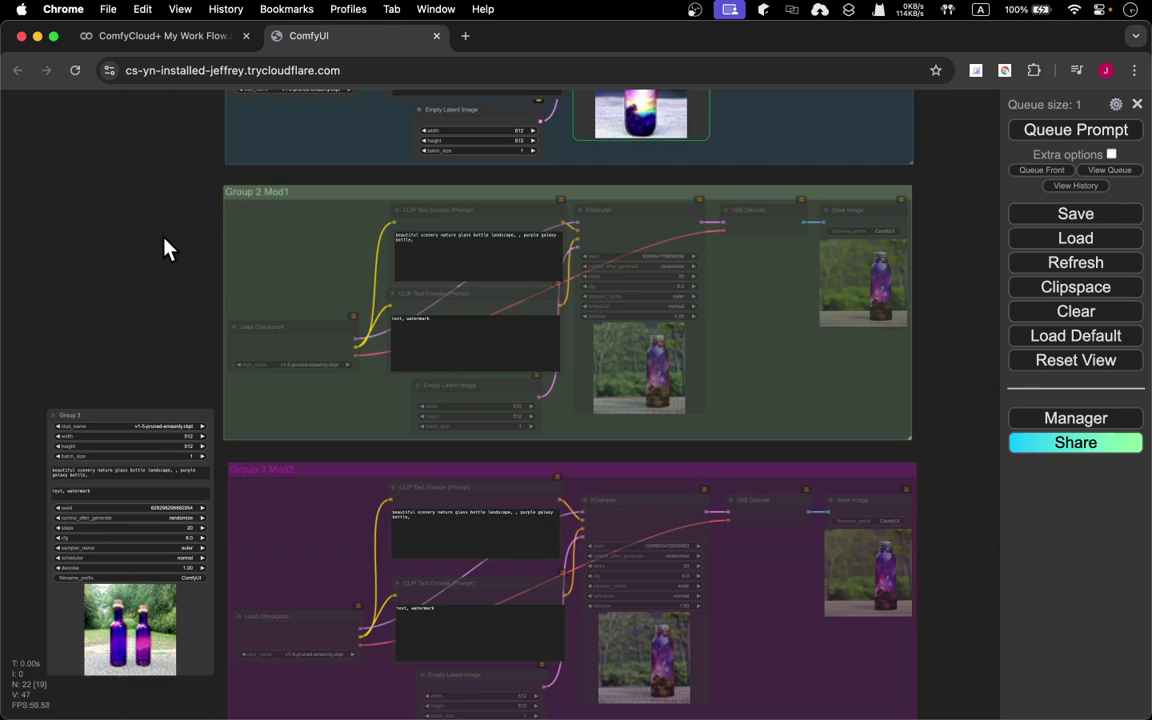
pyautogui.moveTo(165, 248); pyautogui.dragTo(103, 429)
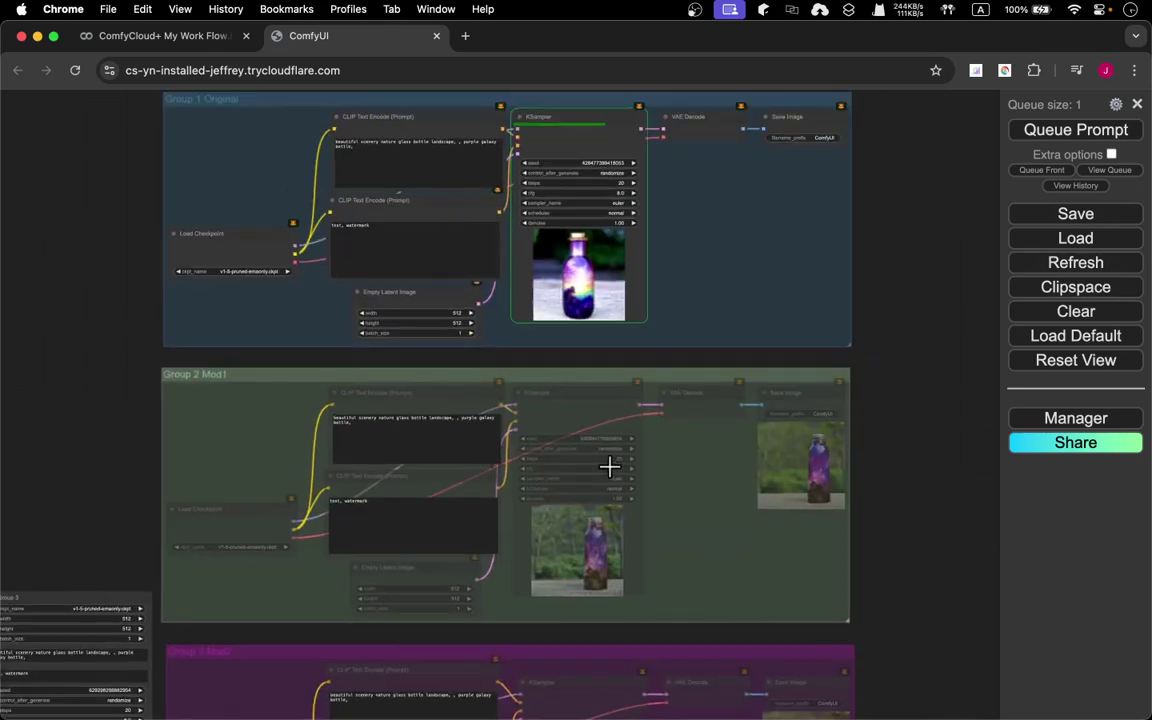
pyautogui.moveTo(892, 465); pyautogui.dragTo(900, 237)
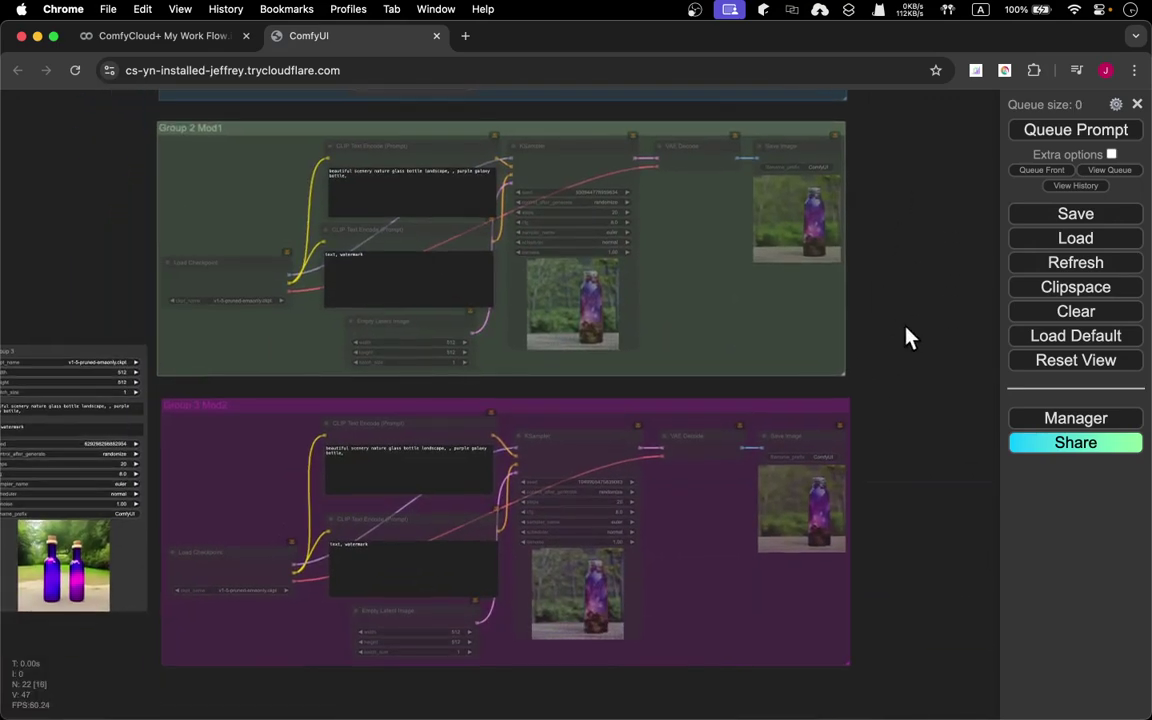
pyautogui.moveTo(910, 375); pyautogui.dragTo(983, 270)
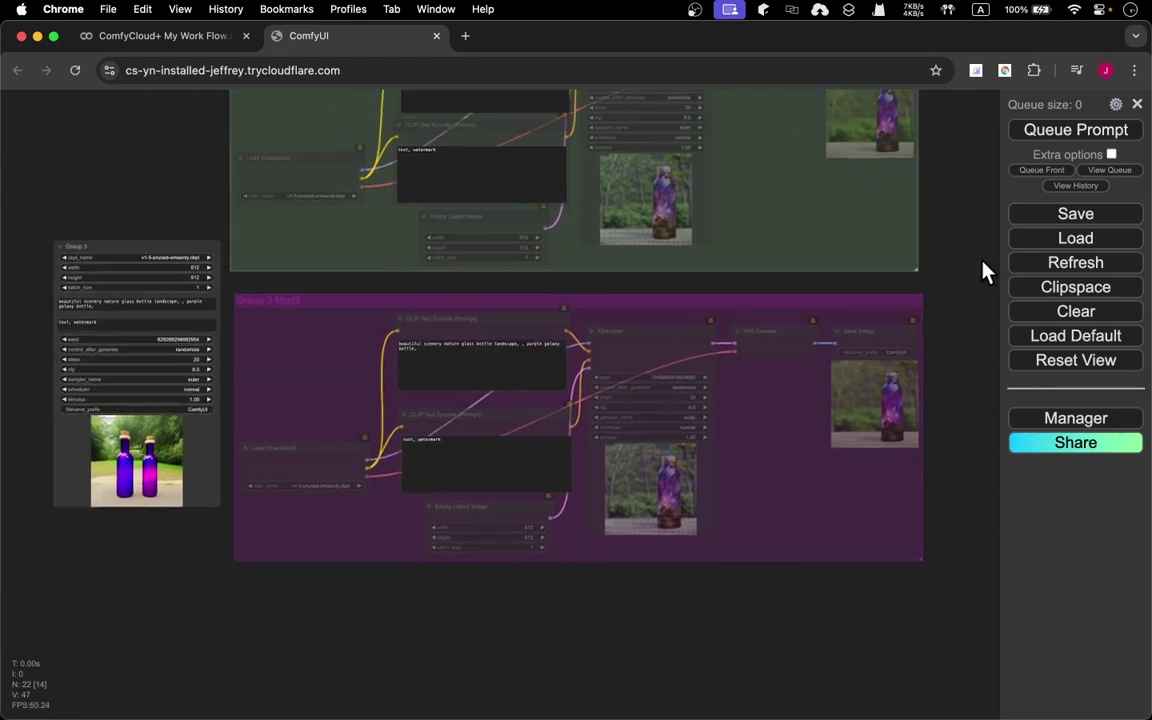
# Move the Group 3 node into the Group 3 Mod2 group, over its VAE Decode and Save Image nodes.
pyautogui.click(159, 246)
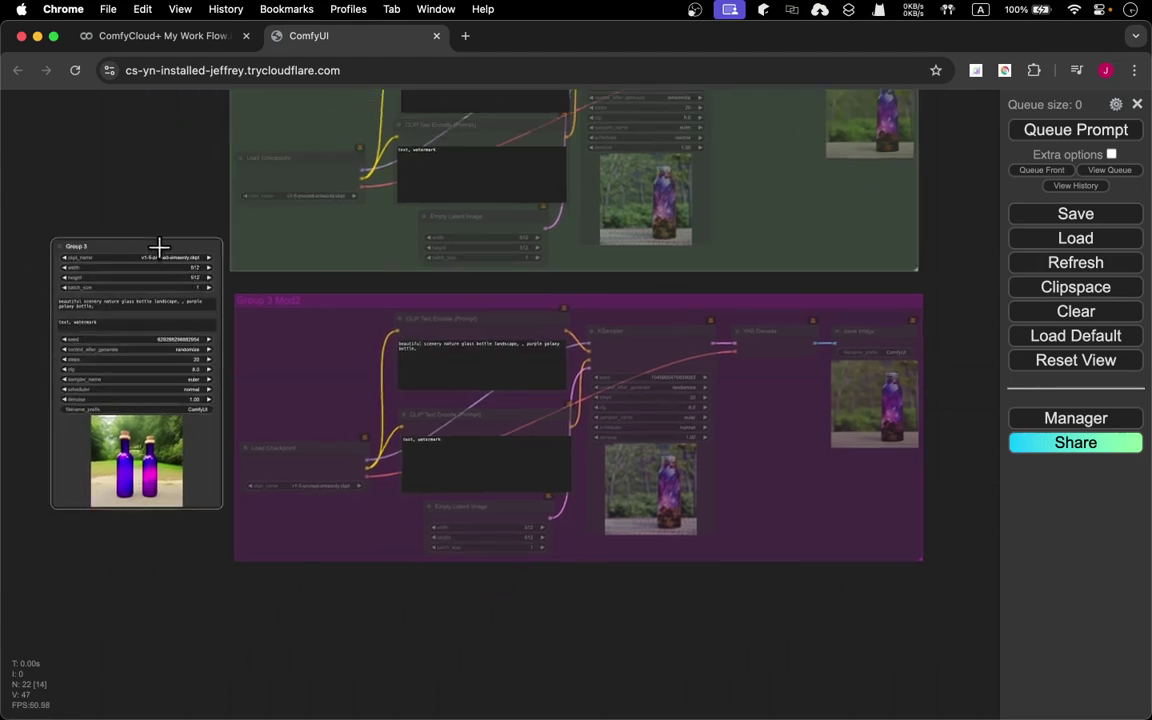
pyautogui.moveTo(158, 150); pyautogui.dragTo(144, 195)
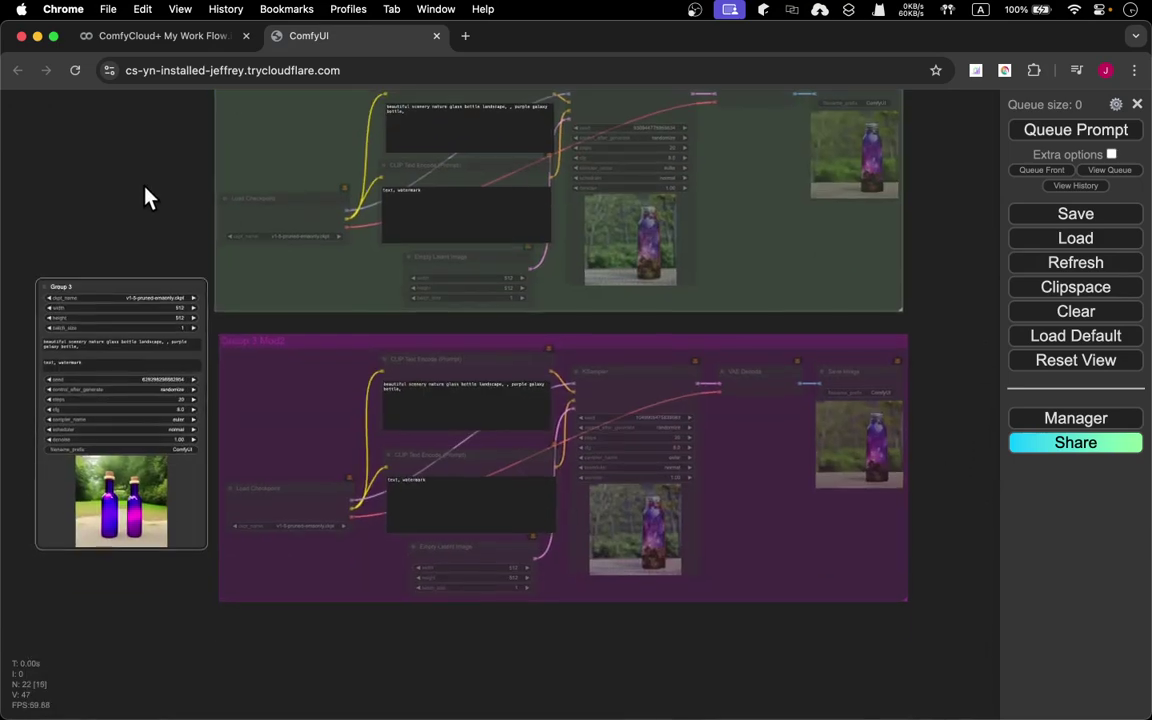
pyautogui.rightClick(131, 291)
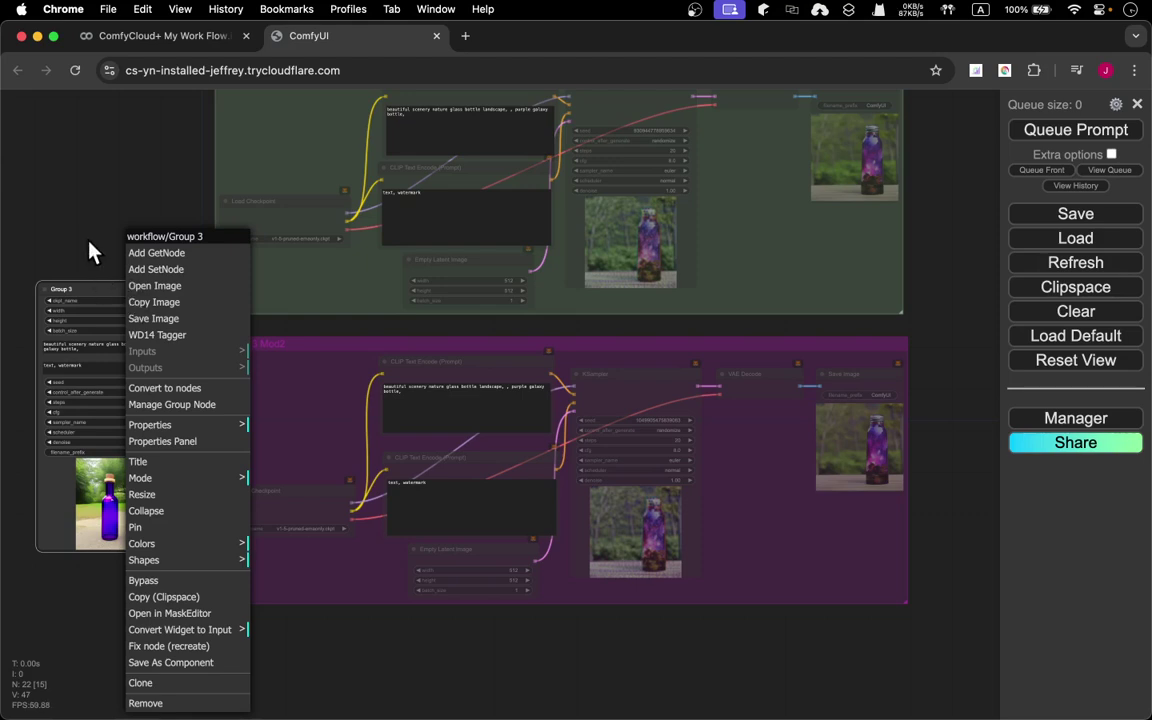
pyautogui.click(90, 260)
pyautogui.click(96, 287)
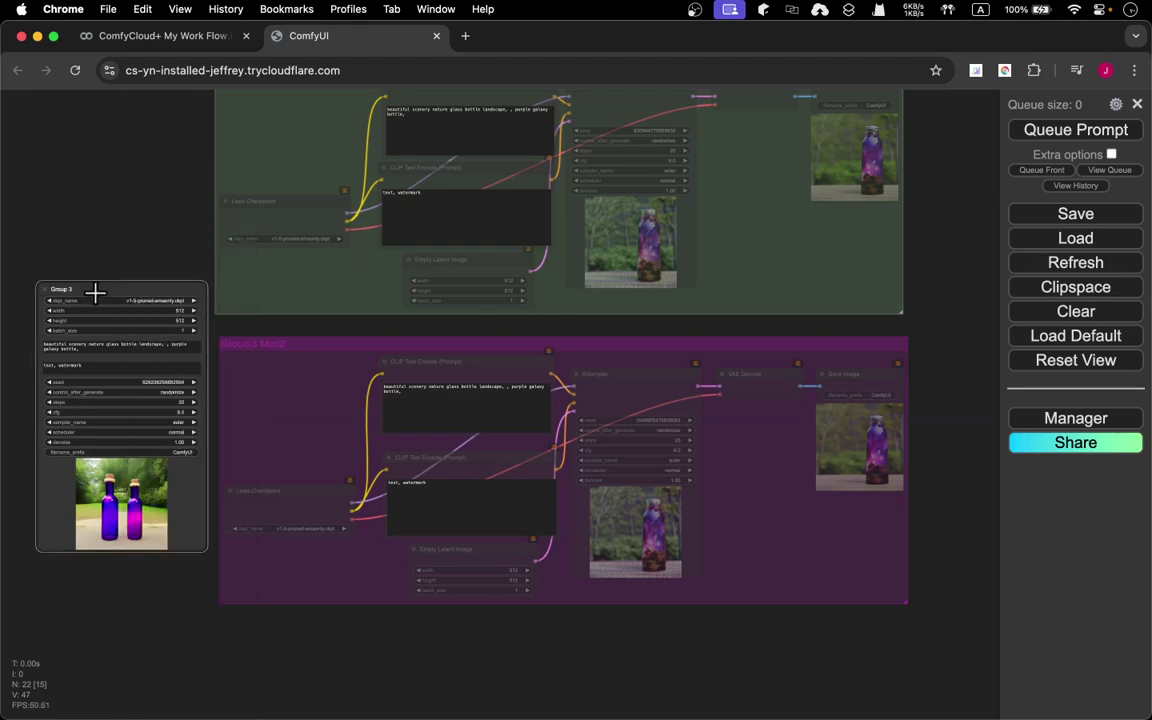
pyautogui.moveTo(91, 293); pyautogui.dragTo(756, 387)
pyautogui.moveTo(949, 265); pyautogui.dragTo(885, 560)
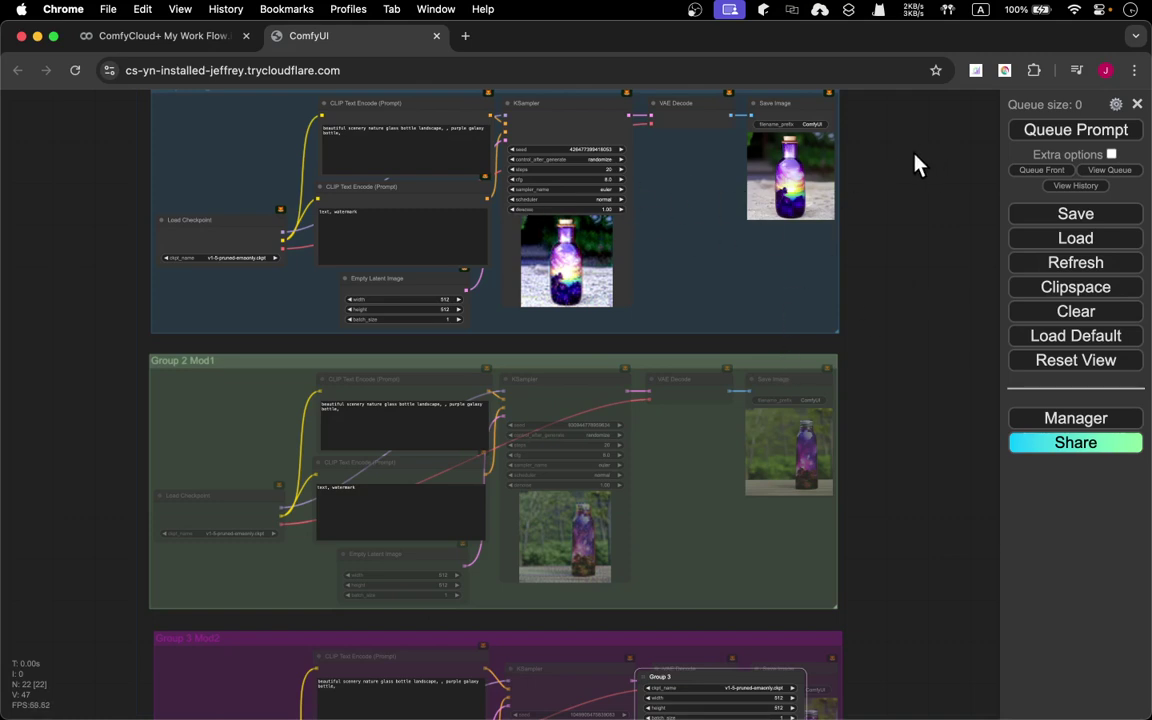
pyautogui.moveTo(918, 165); pyautogui.dragTo(905, 252)
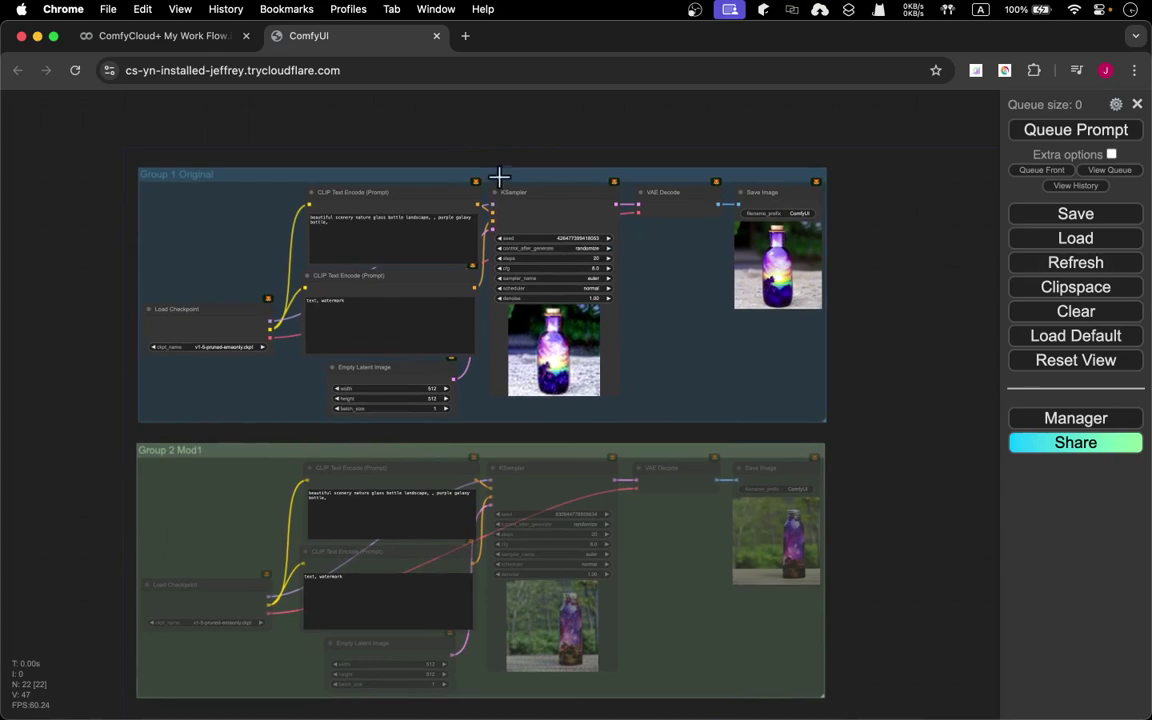